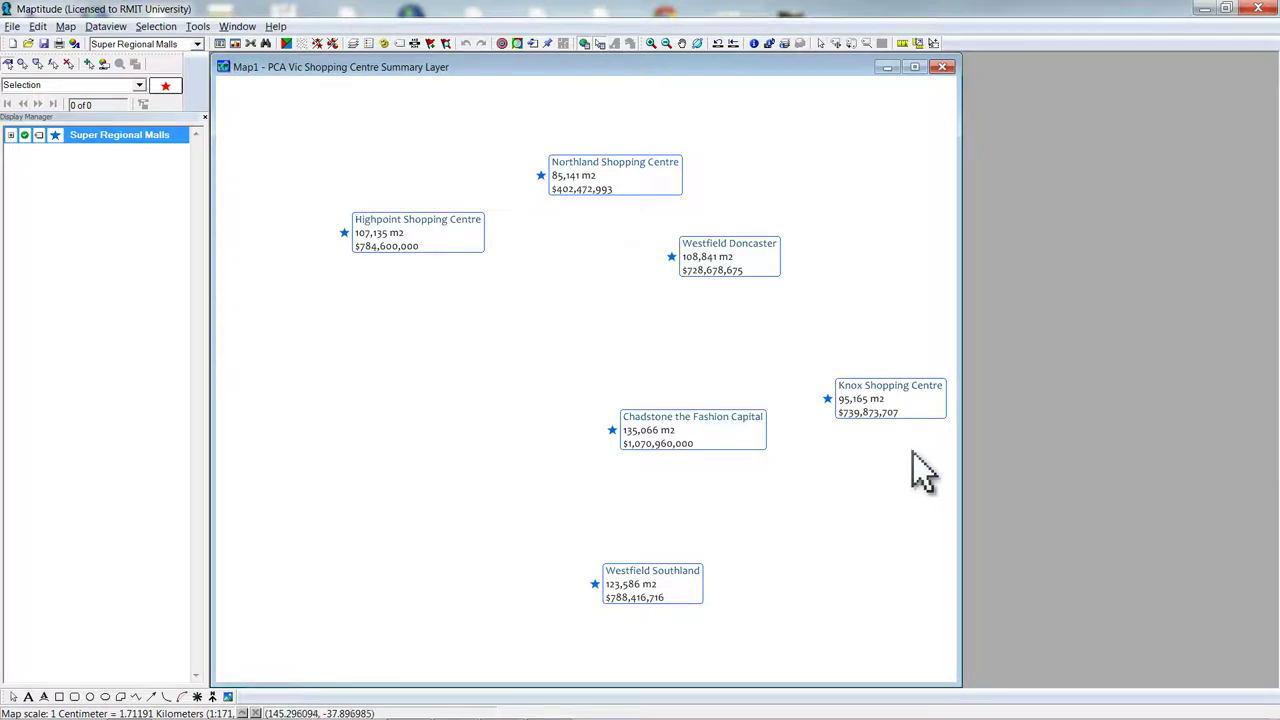
# Add the ccAustraliaStatisticalAreaLevel1.Cdf geographic file from the C: drive's ccdata folder as a map layer
pyautogui.click(369, 44)
pyautogui.click(768, 349)
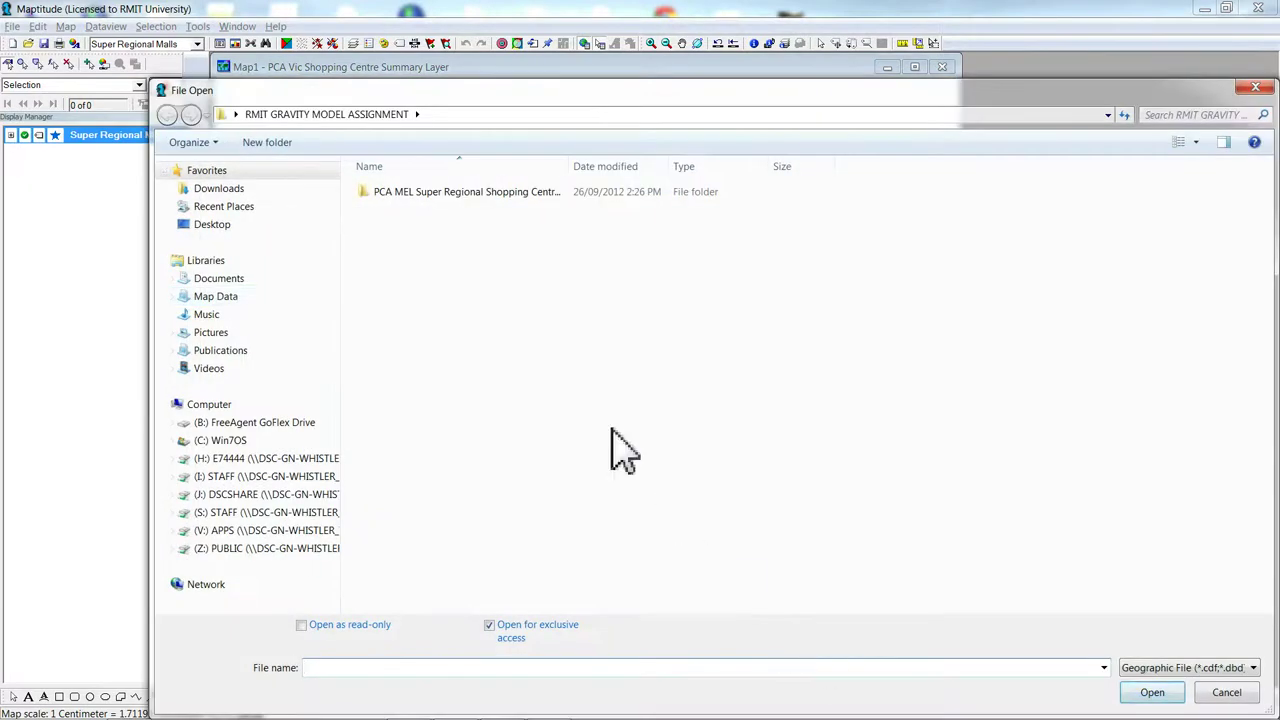
pyautogui.click(225, 441)
pyautogui.doubleClick(392, 272)
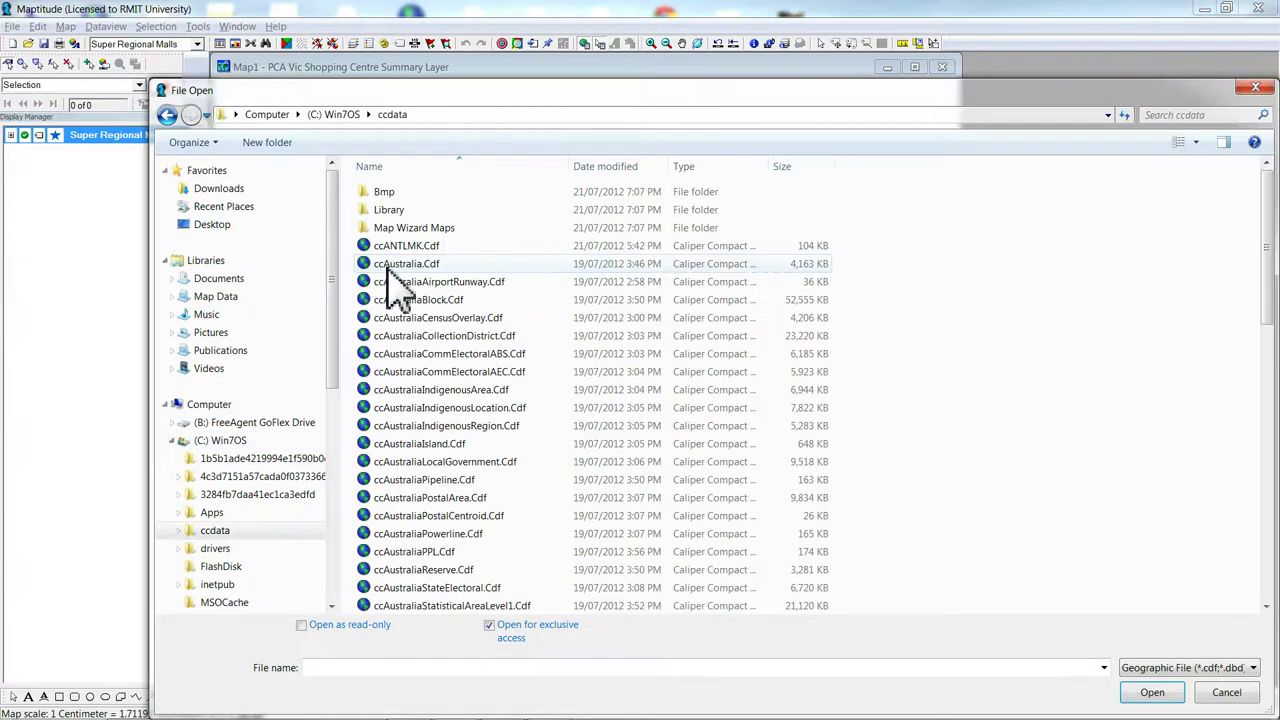
pyautogui.moveTo(1274, 296); pyautogui.dragTo(1272, 412)
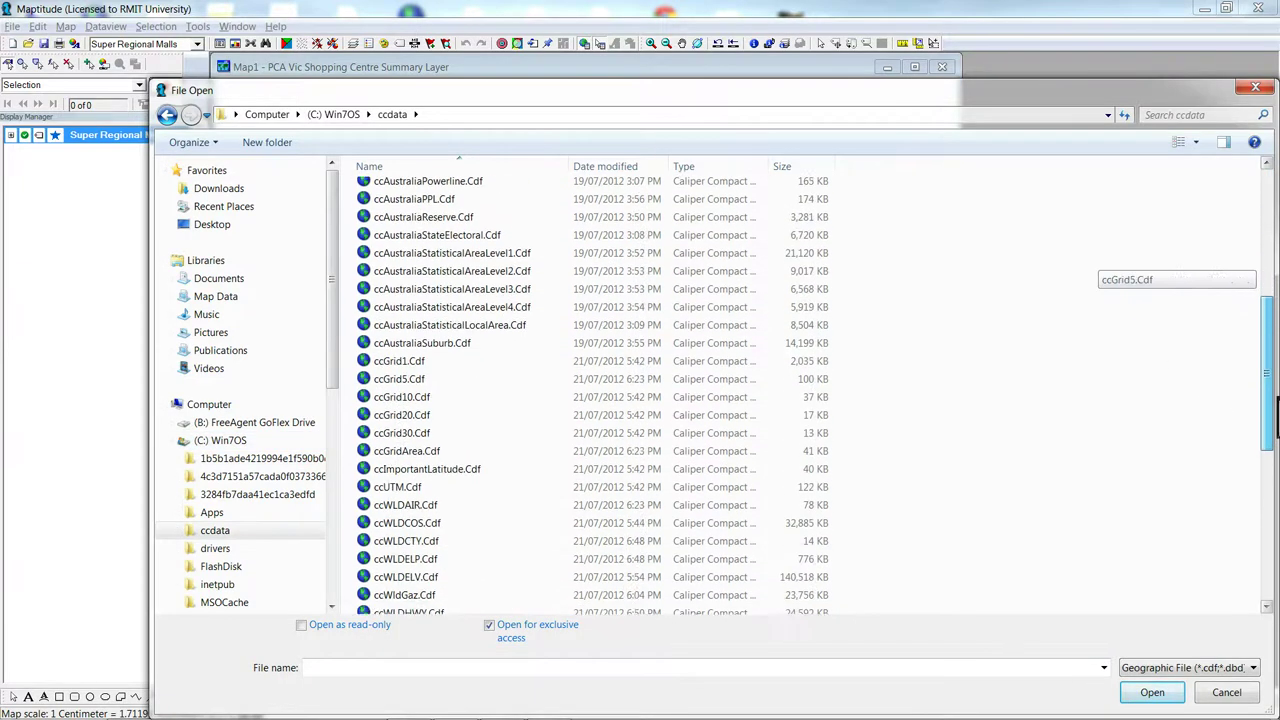
pyautogui.click(403, 253)
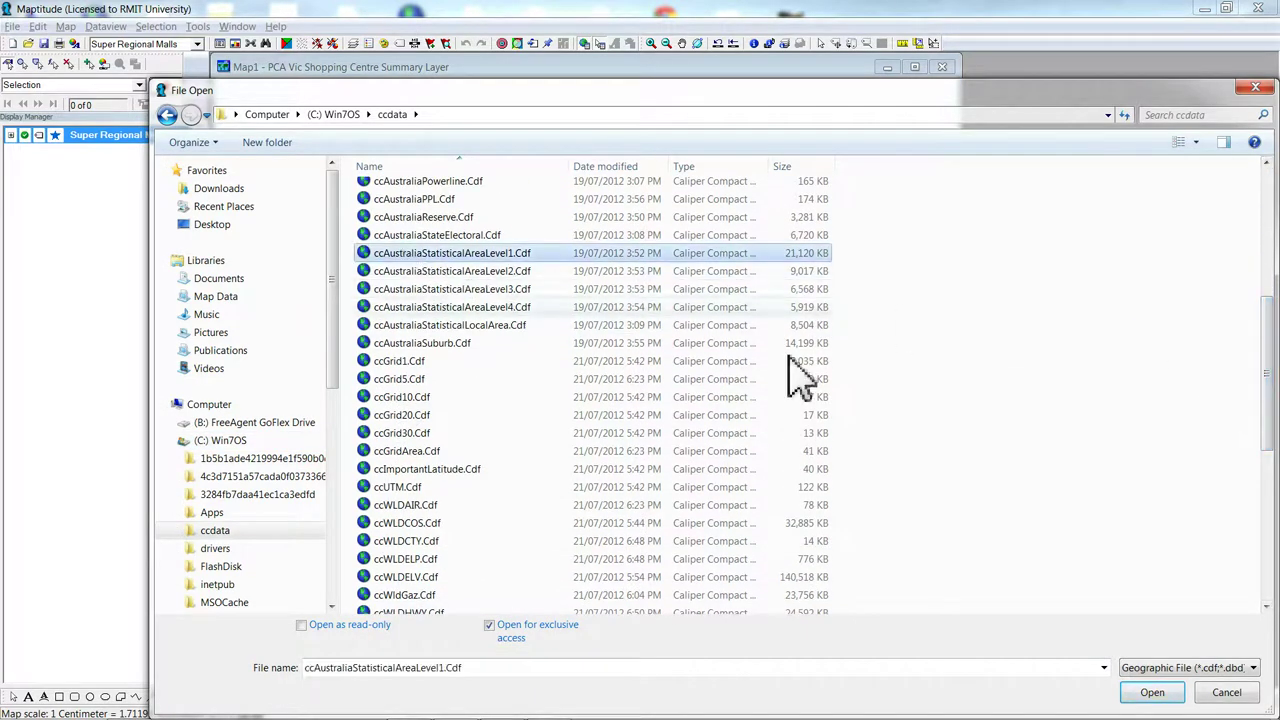
pyautogui.click(1150, 692)
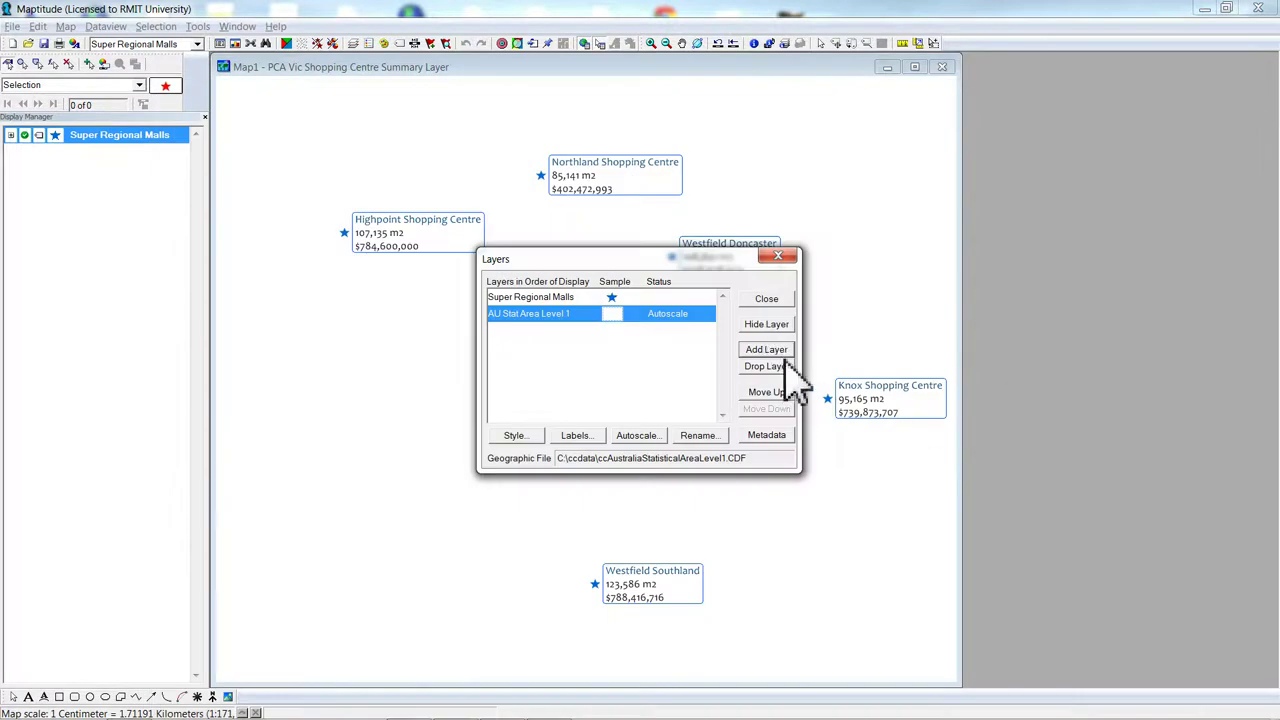
pyautogui.click(766, 299)
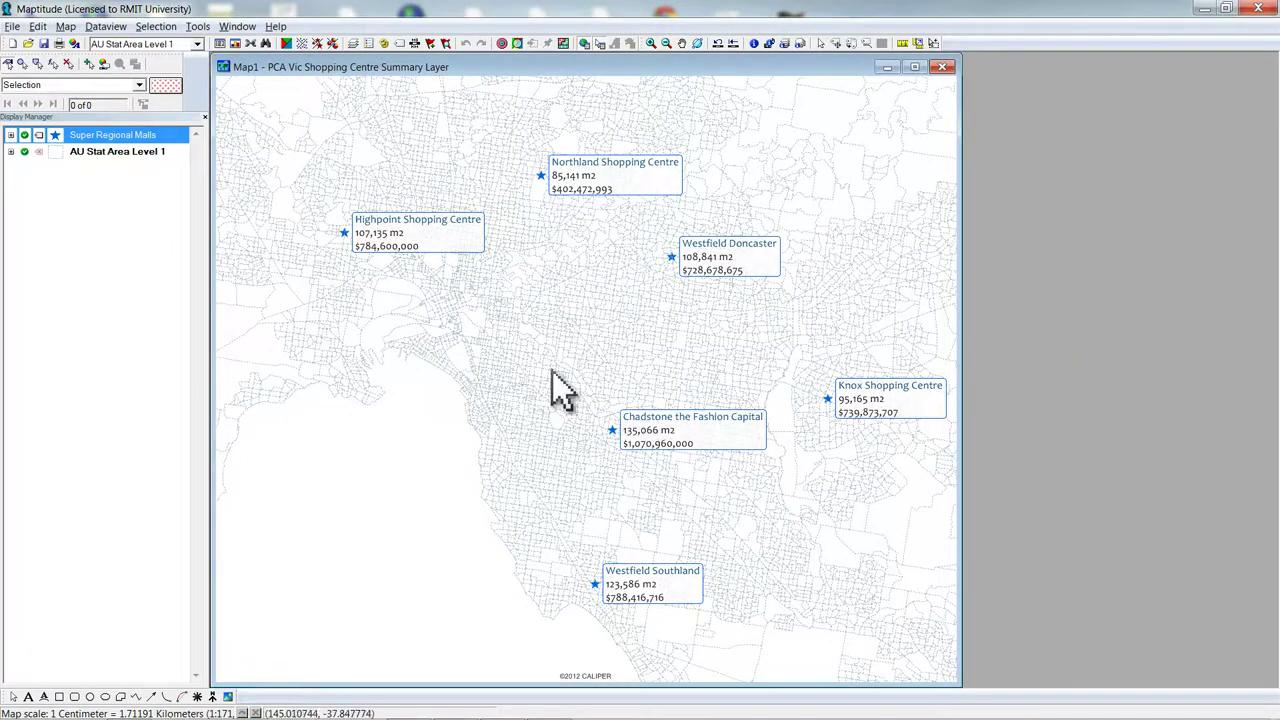
# Select the Level 1 statistical areas across greater Melbourne with a polygon surrounding all the malls and following the bay
pyautogui.scroll(-1, 514, 380)
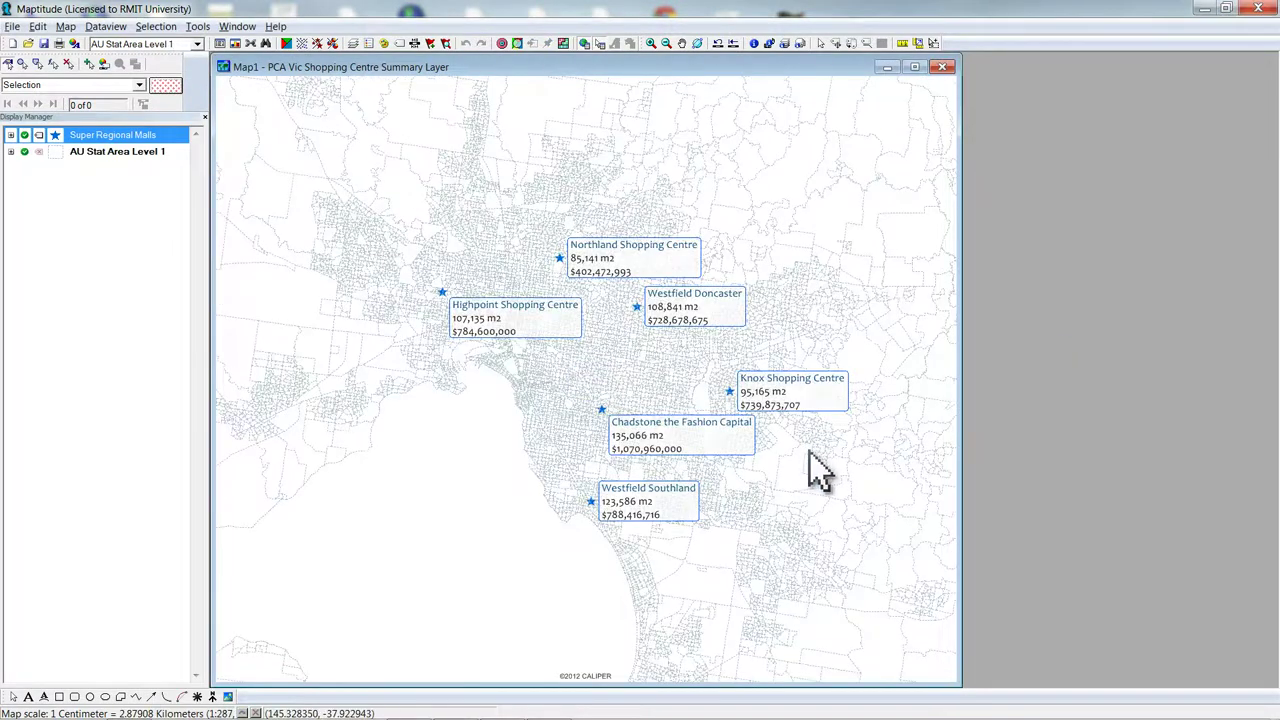
pyautogui.scroll(-1, 818, 470)
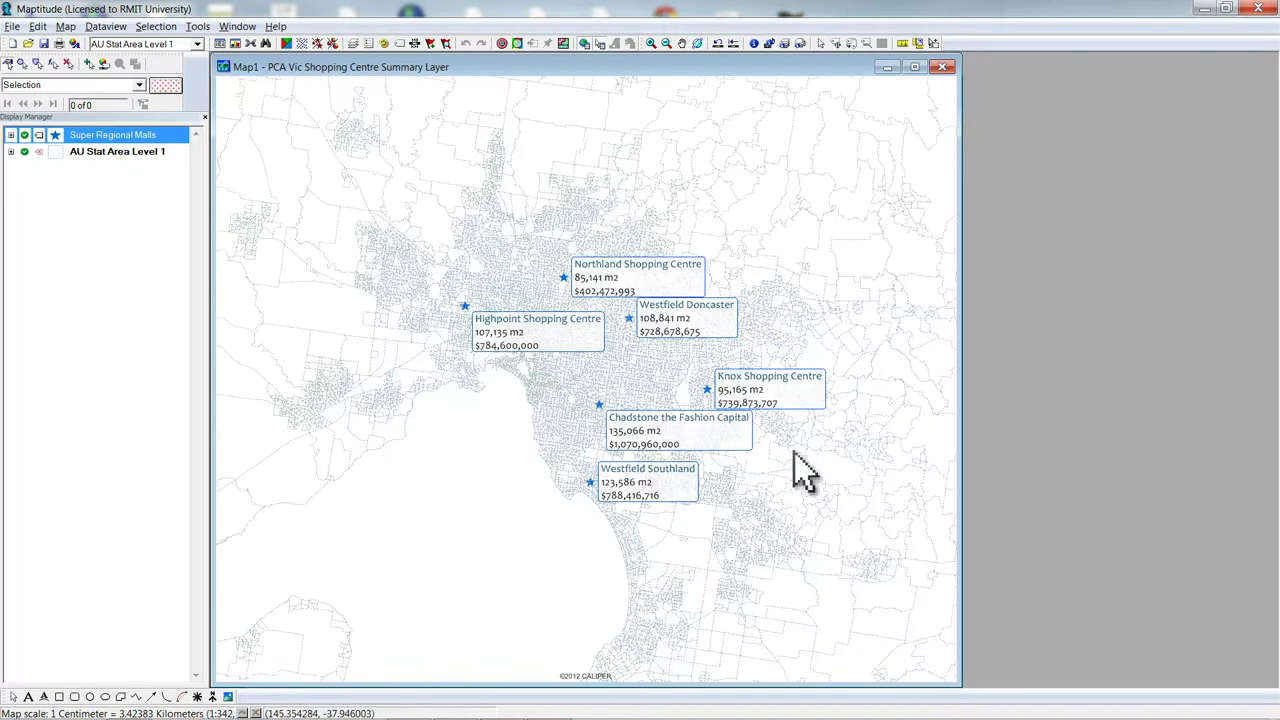
pyautogui.scroll(-1, 668, 392)
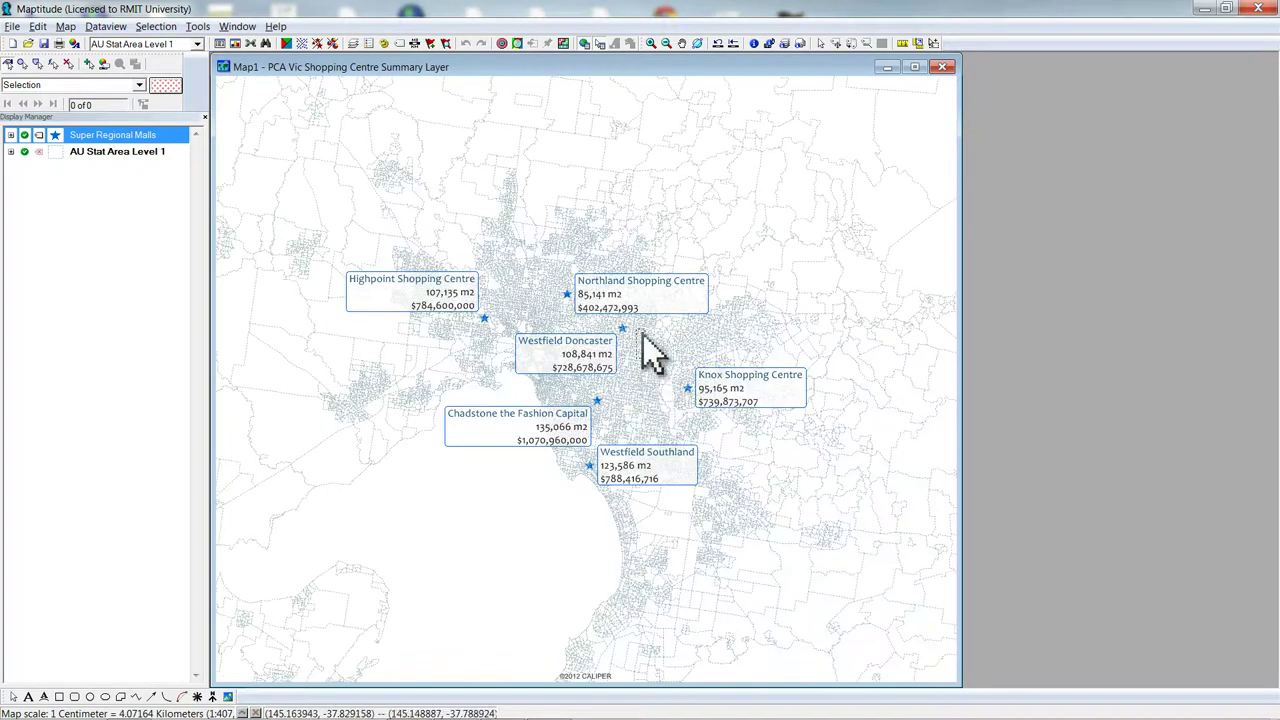
pyautogui.scroll(-1, 655, 368)
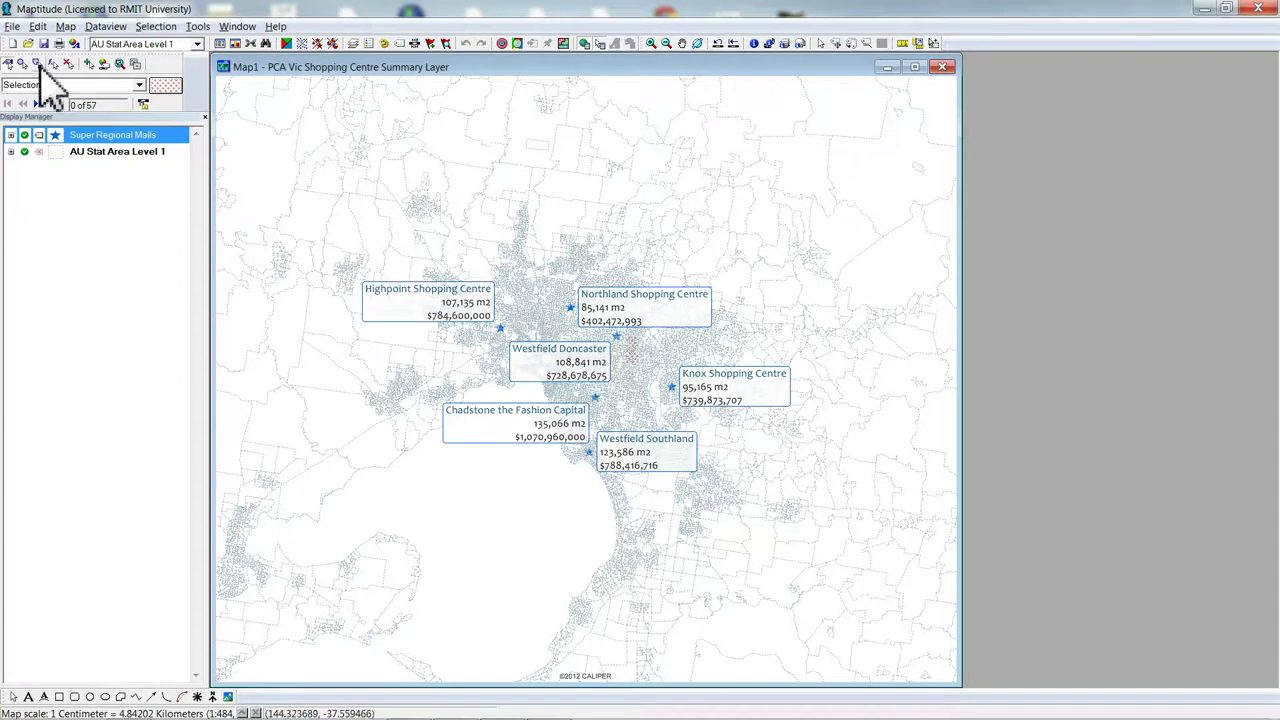
pyautogui.click(255, 107)
pyautogui.click(264, 538)
pyautogui.click(299, 538)
pyautogui.click(397, 511)
pyautogui.click(488, 522)
pyautogui.click(490, 645)
pyautogui.click(948, 658)
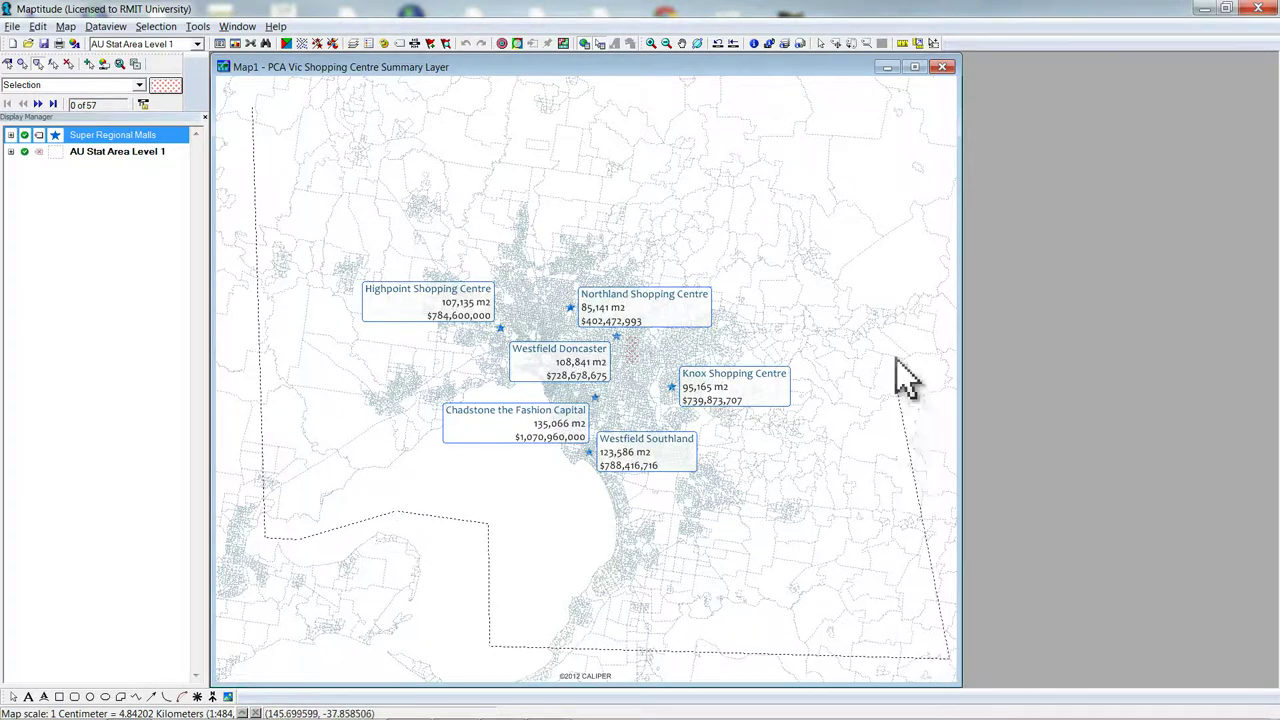
pyautogui.click(949, 93)
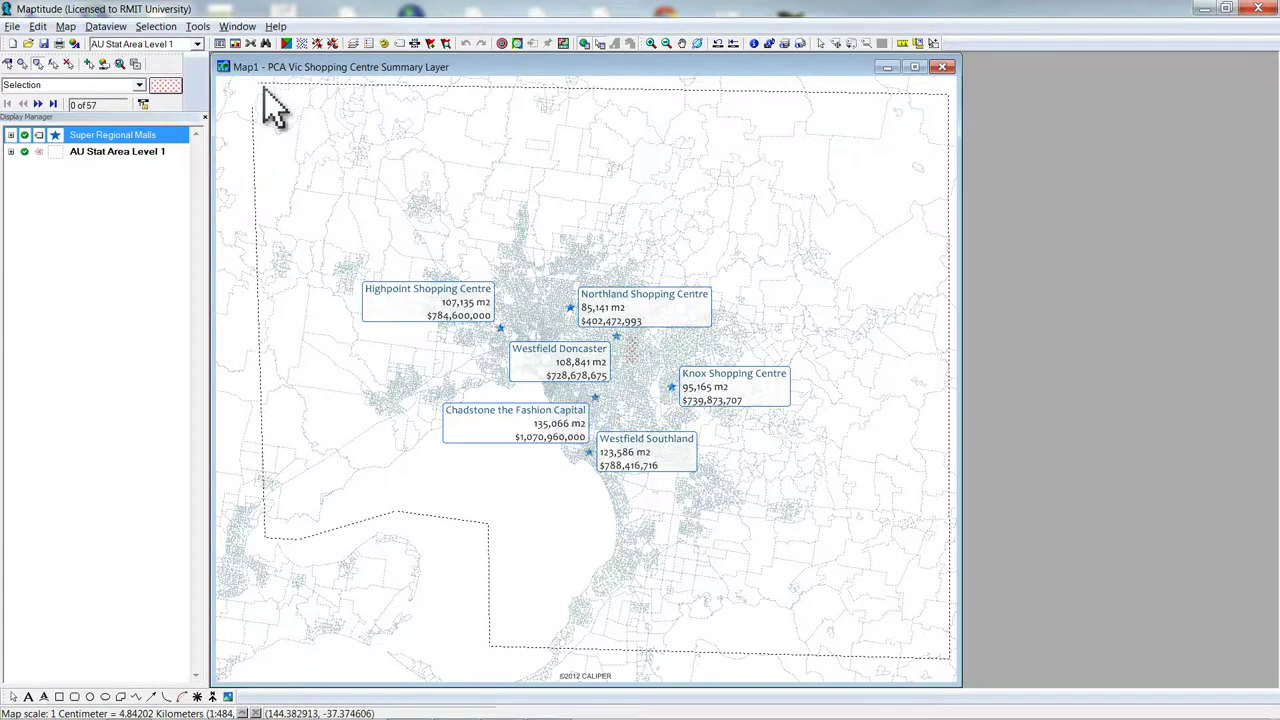
pyautogui.doubleClick(258, 114)
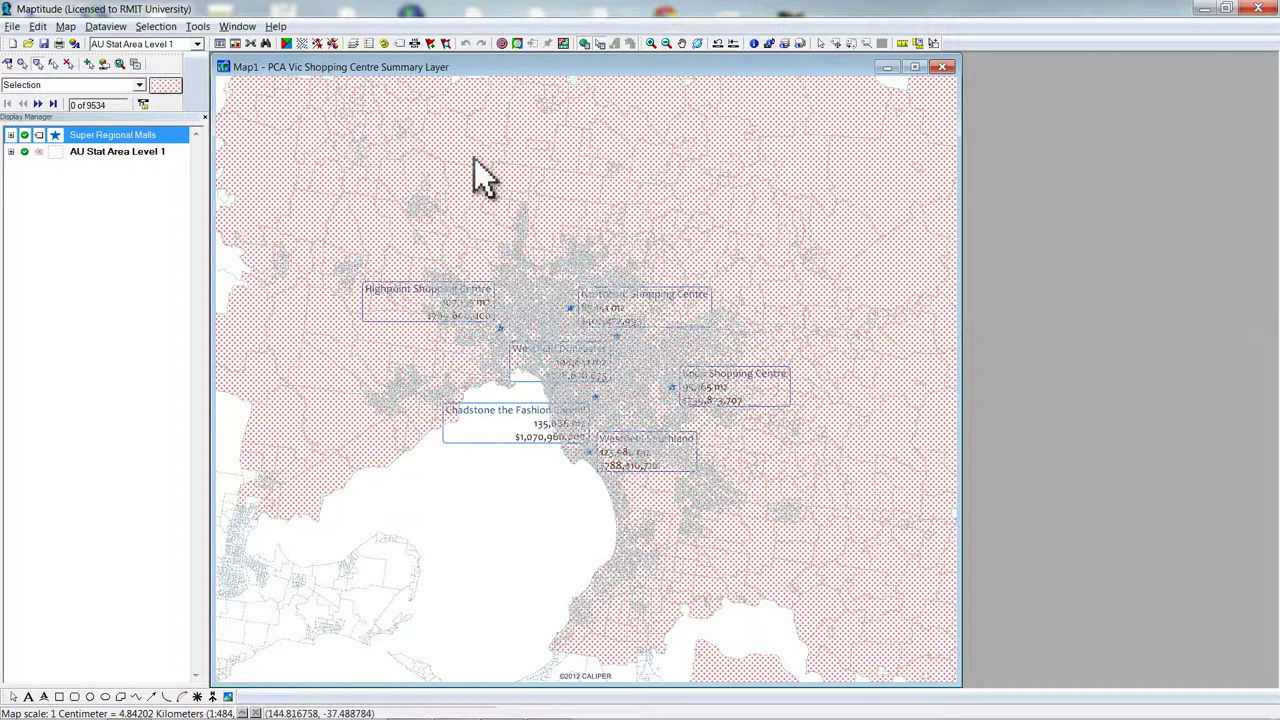
# Export the selected areas to a Compact Geographic File named ABS Level 1 Polys, adding the layer to the map
pyautogui.click(197, 26)
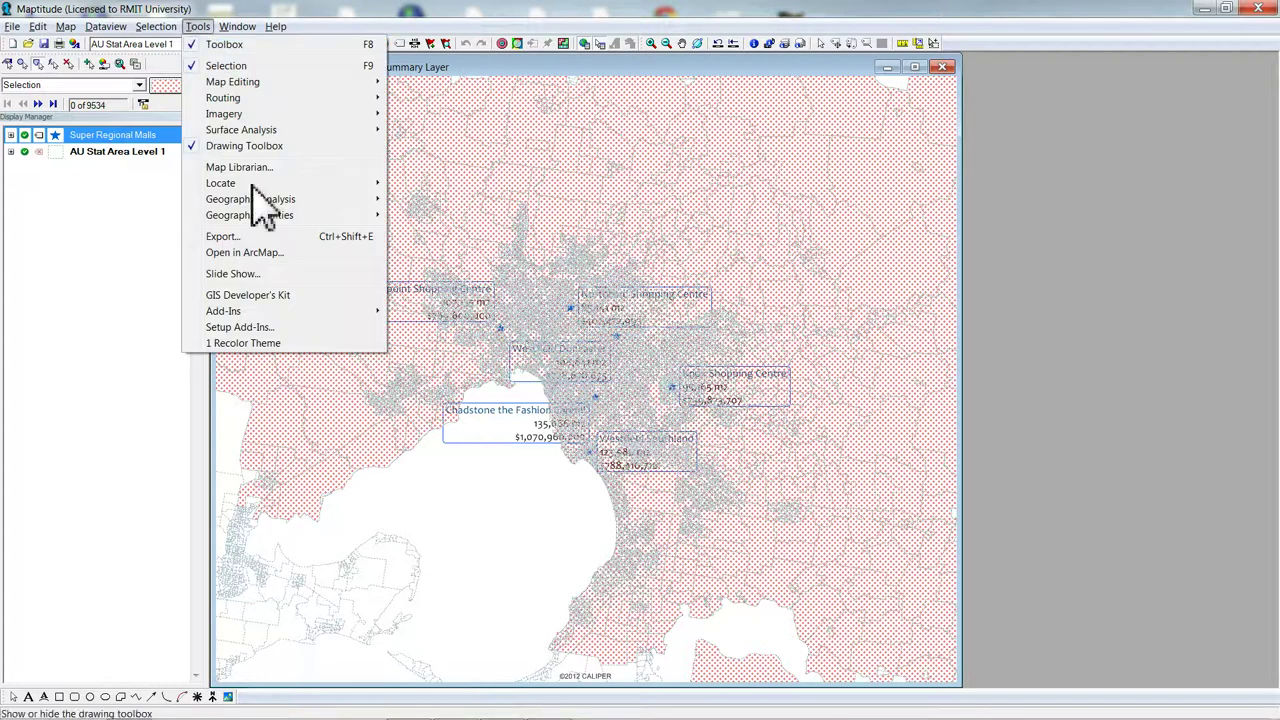
pyautogui.click(240, 238)
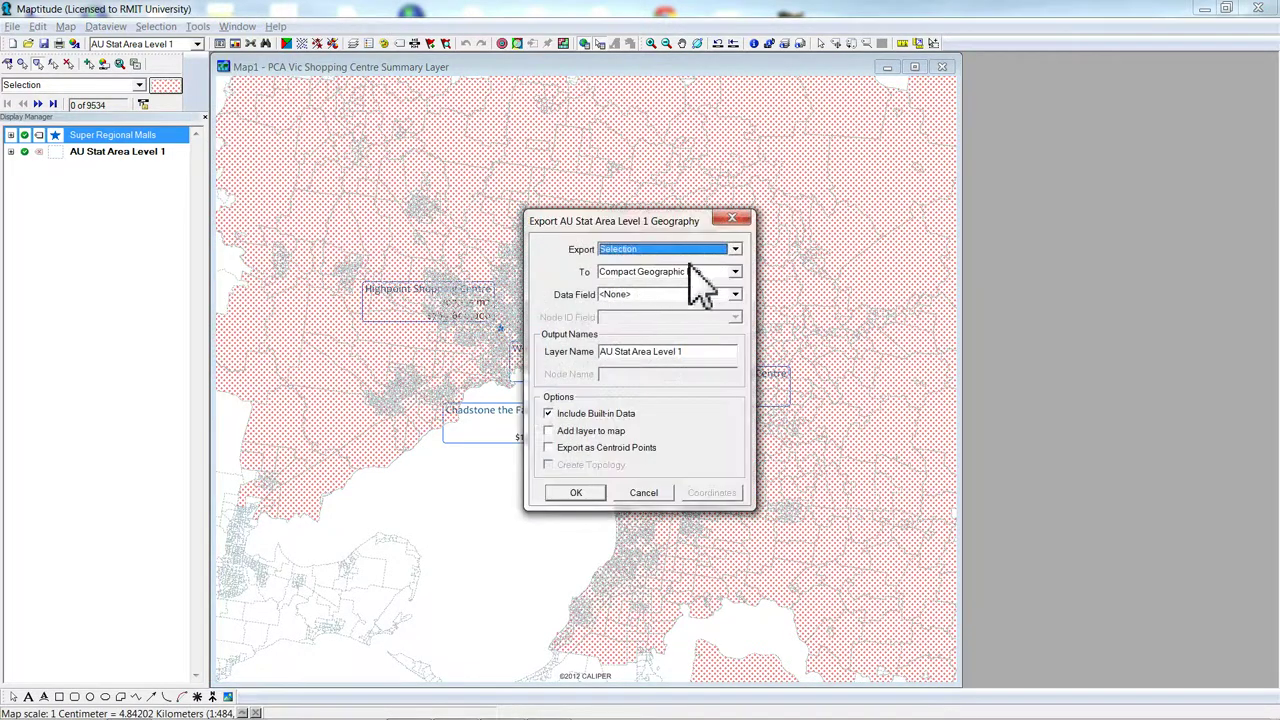
pyautogui.click(550, 431)
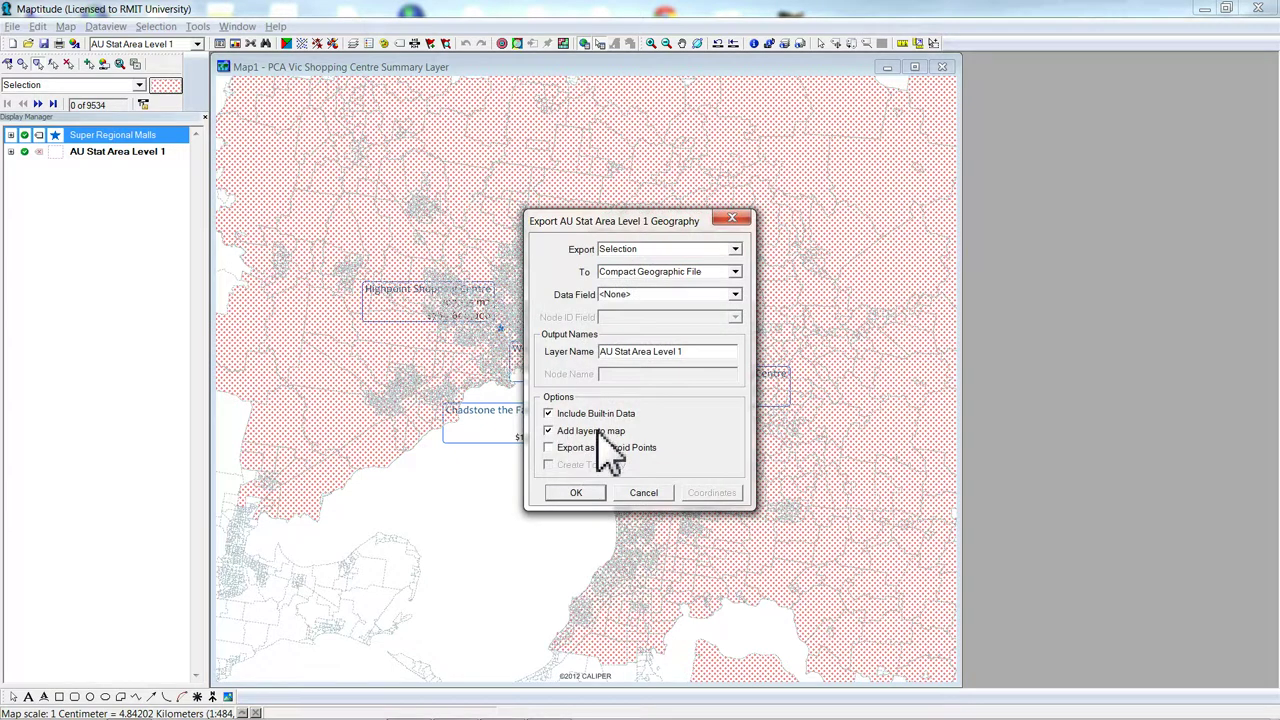
pyautogui.click(578, 493)
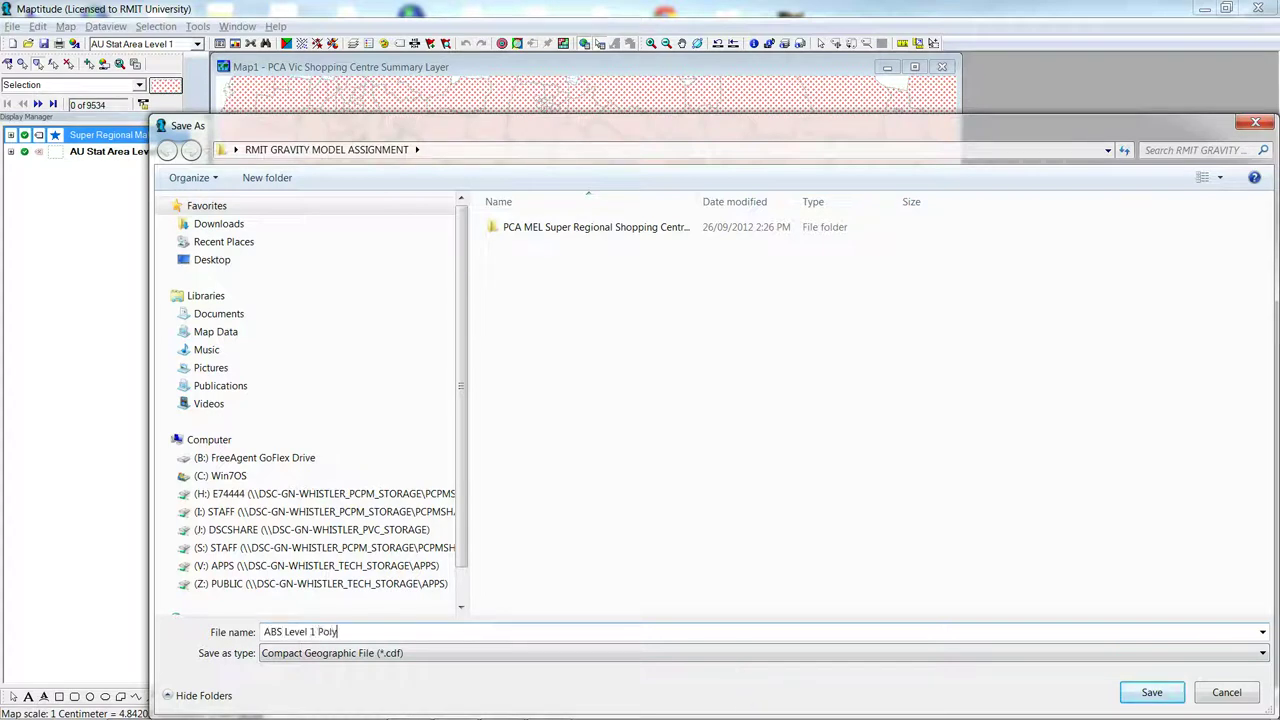
pyautogui.click(1152, 692)
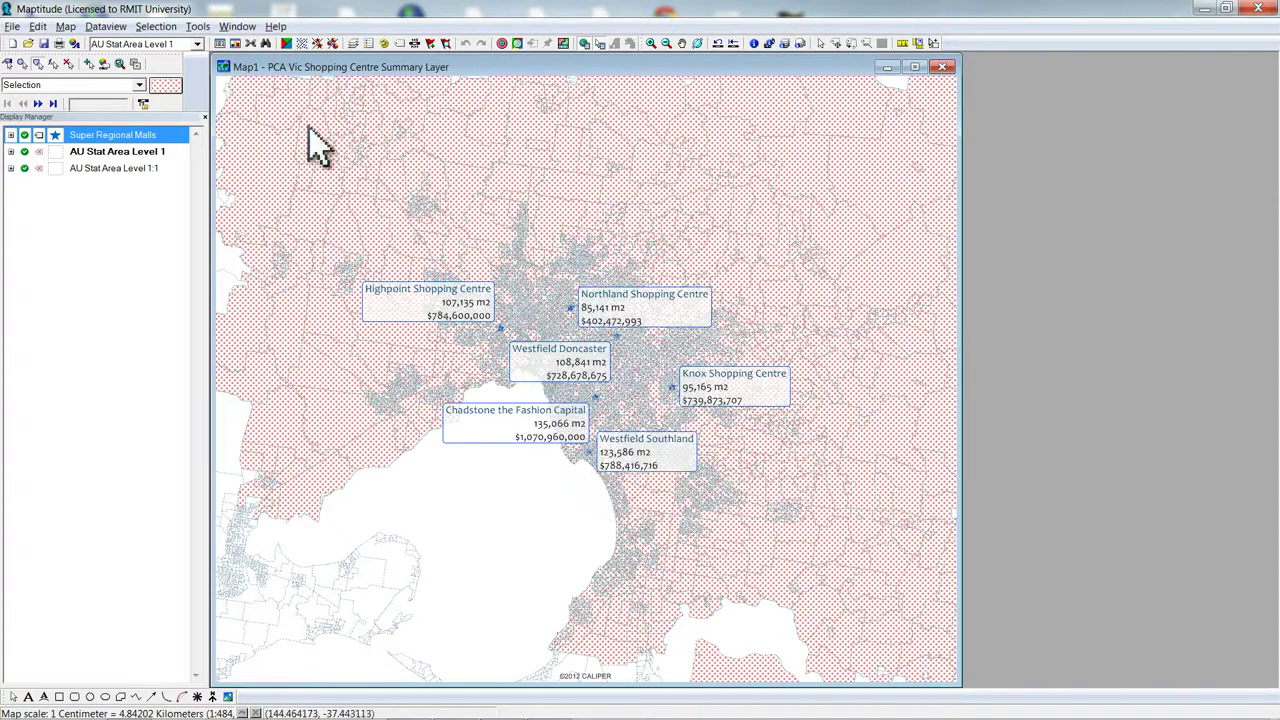
# Drop the original AU Stat Area Level 1 layer from the map
pyautogui.click(368, 43)
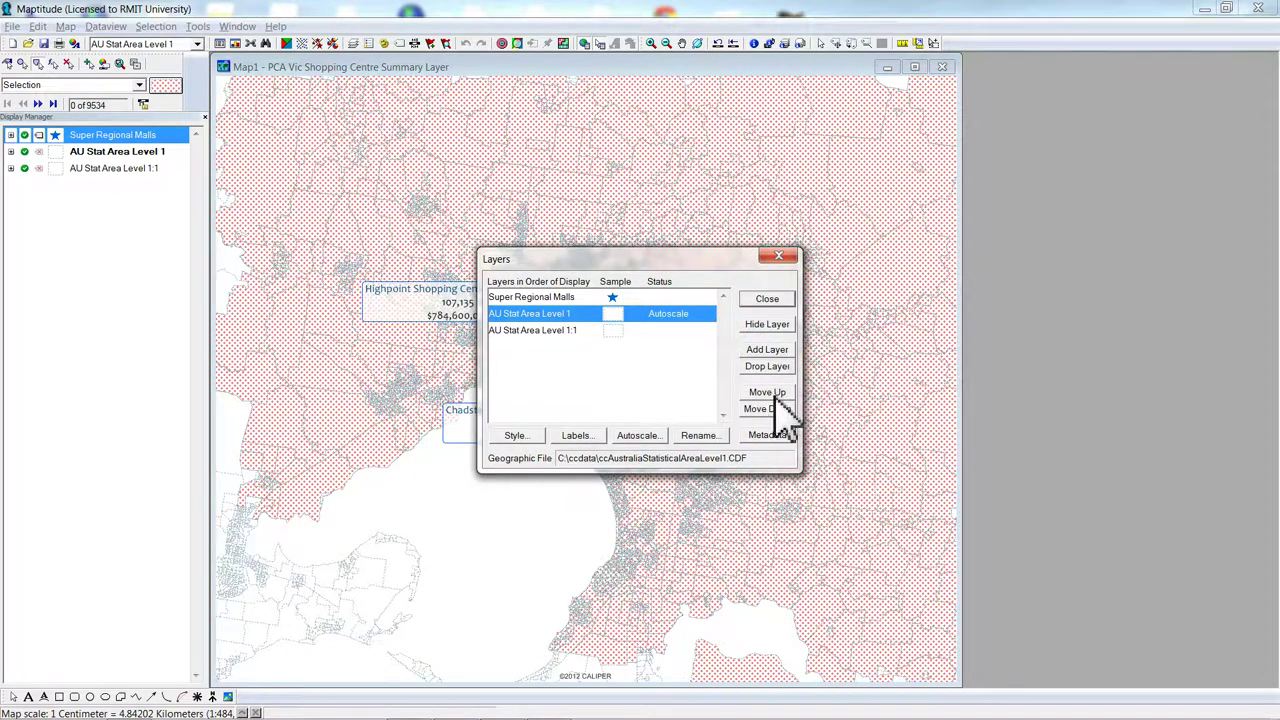
pyautogui.click(776, 367)
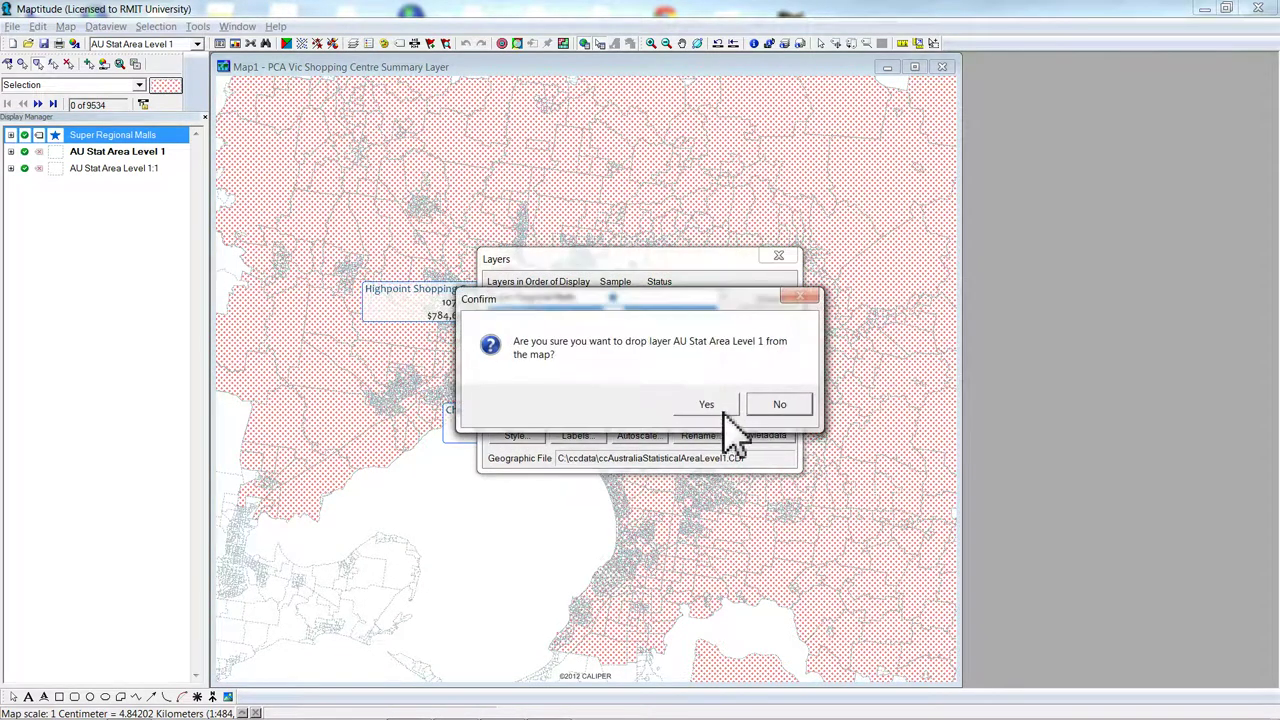
pyautogui.click(706, 403)
pyautogui.click(766, 299)
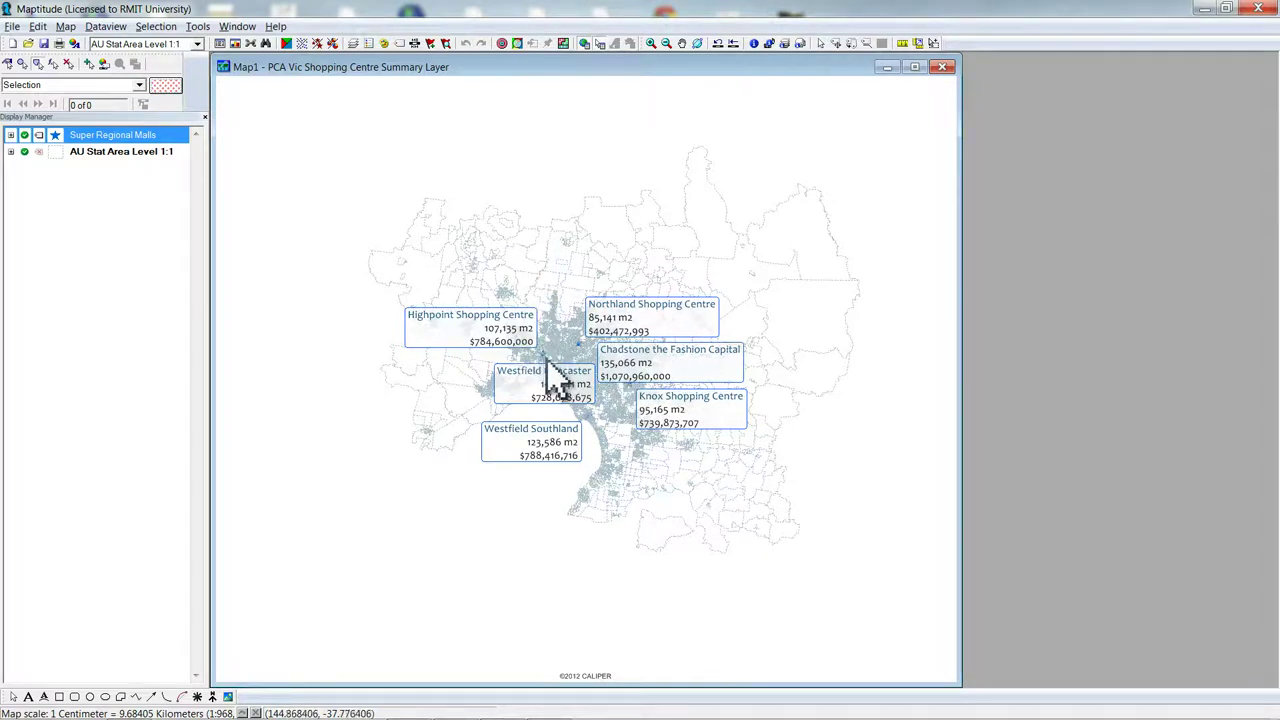
# Make Super Regional Malls the working layer, with the map framed around the six shopping centres
pyautogui.click(651, 43)
pyautogui.moveTo(528, 334); pyautogui.dragTo(669, 441)
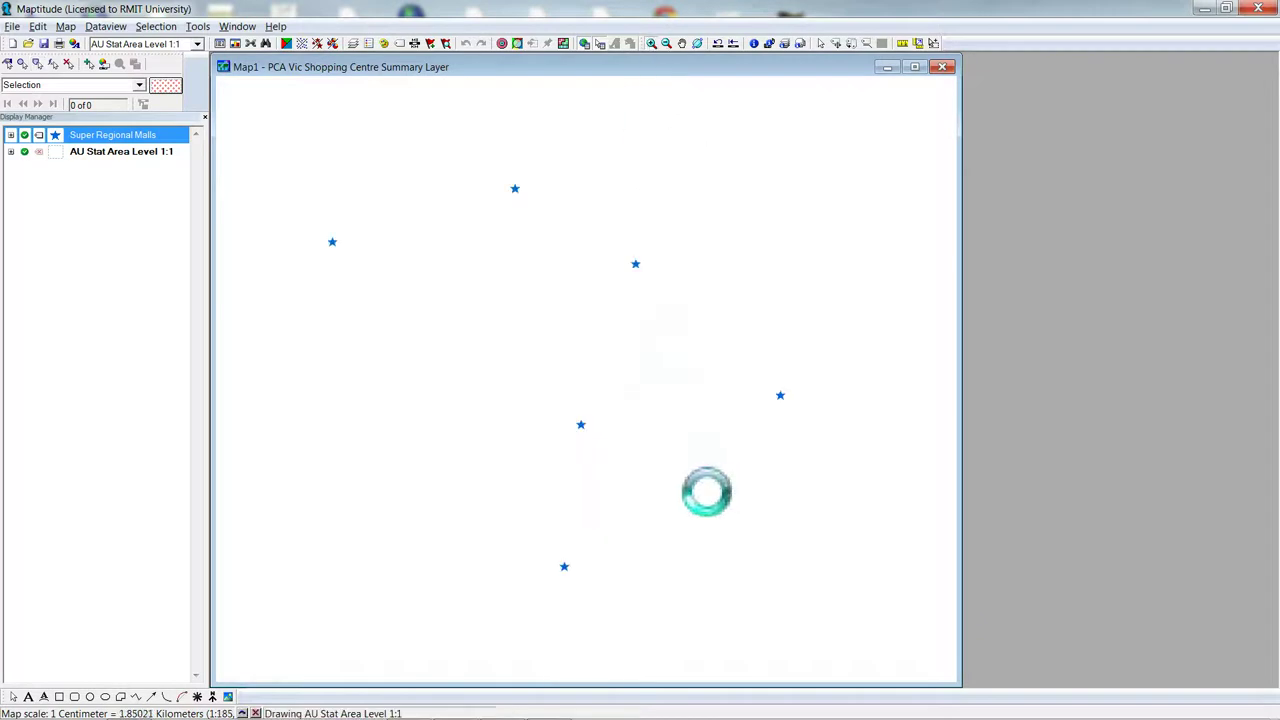
pyautogui.click(197, 43)
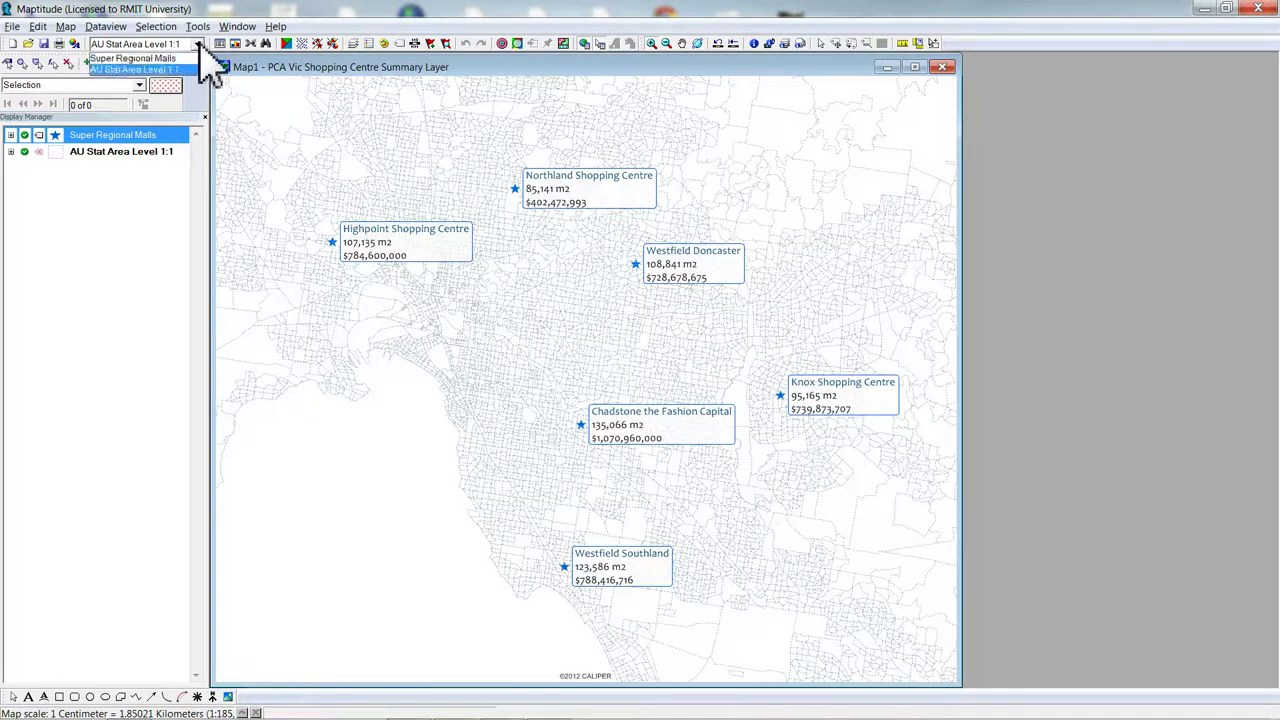
pyautogui.click(176, 58)
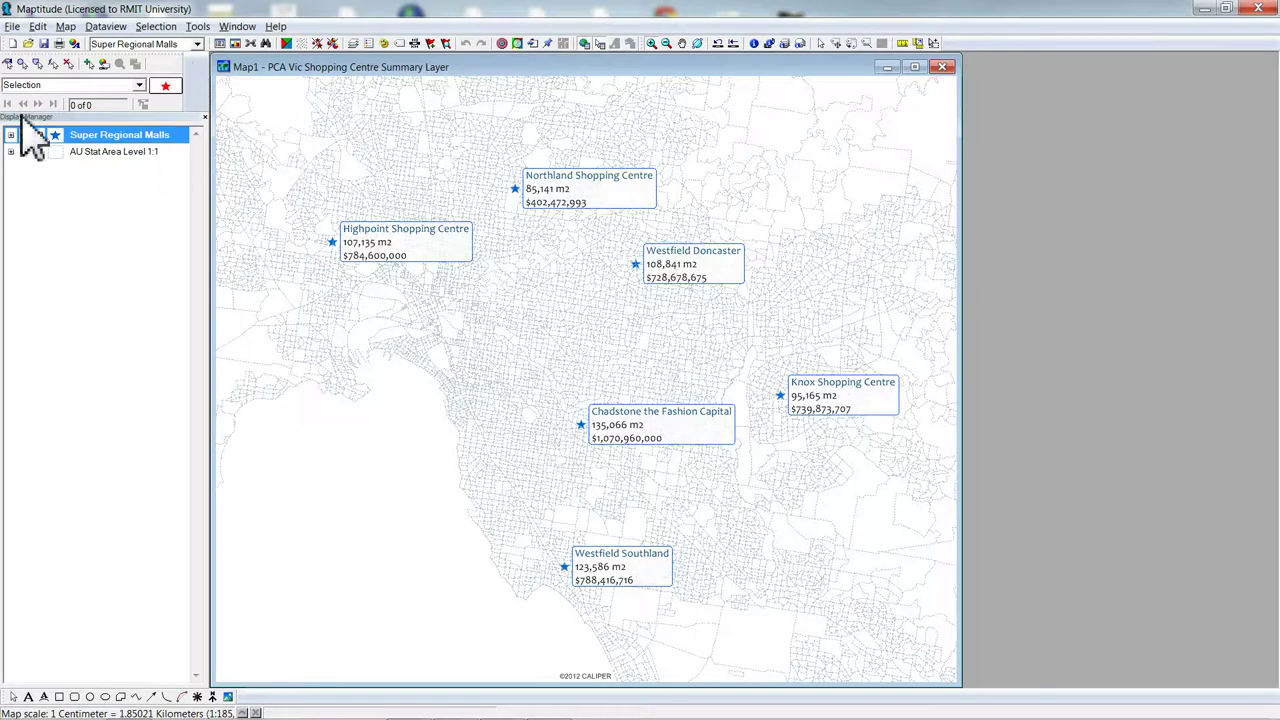
# Select Highpoint Shopping Centre and export it to a Compact Geographic File, naming layer and file Highpoint and adding it to the map
pyautogui.click(8, 63)
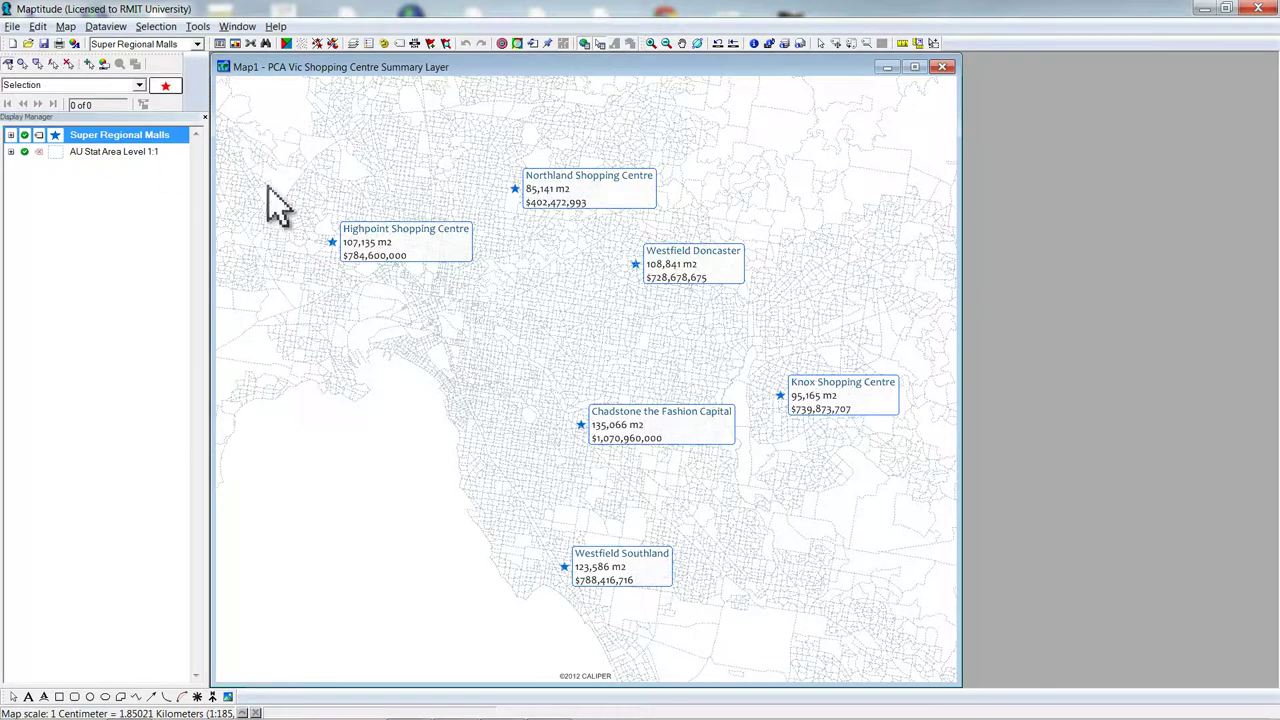
pyautogui.click(340, 253)
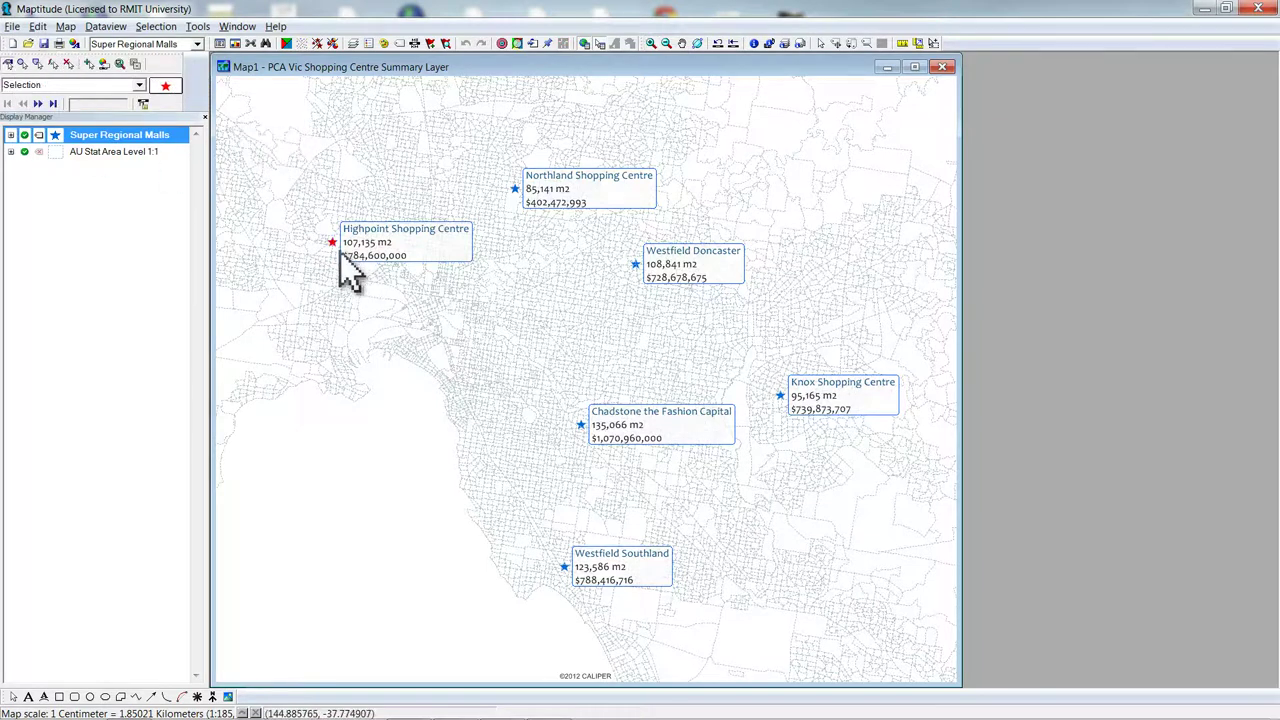
pyautogui.click(197, 26)
pyautogui.click(240, 236)
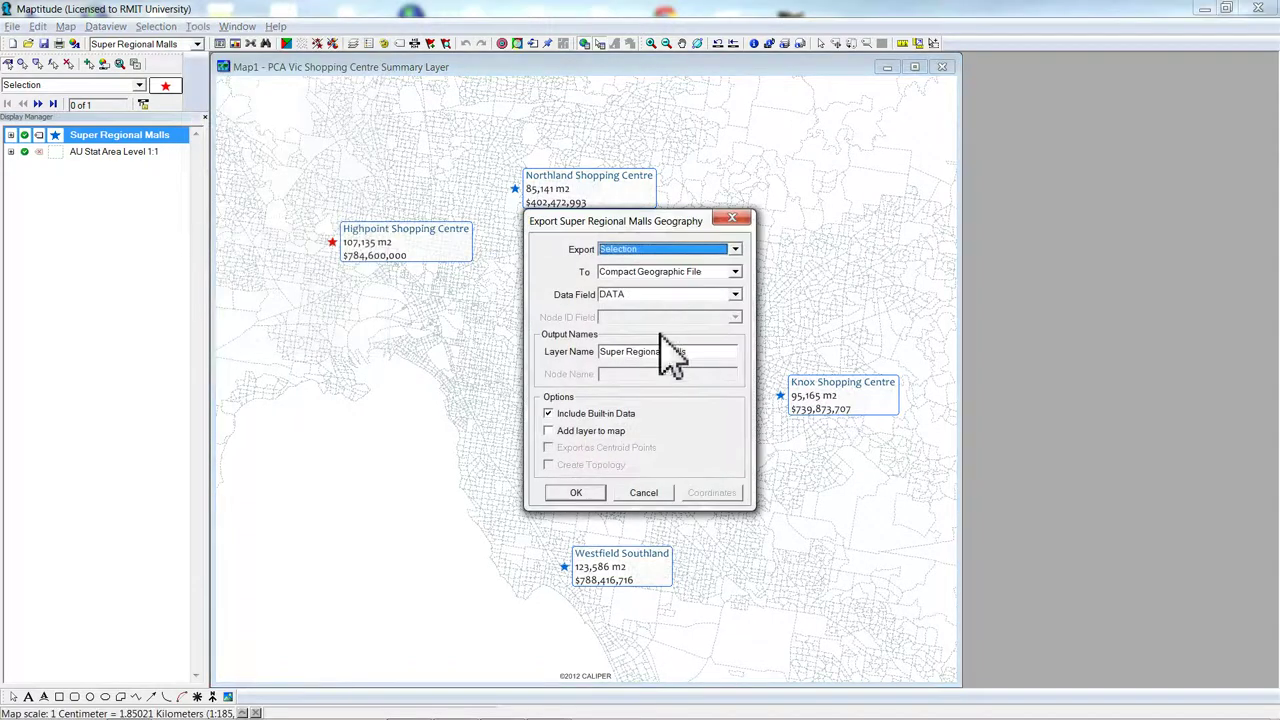
pyautogui.moveTo(700, 354); pyautogui.dragTo(590, 350)
pyautogui.write('Highpoint')
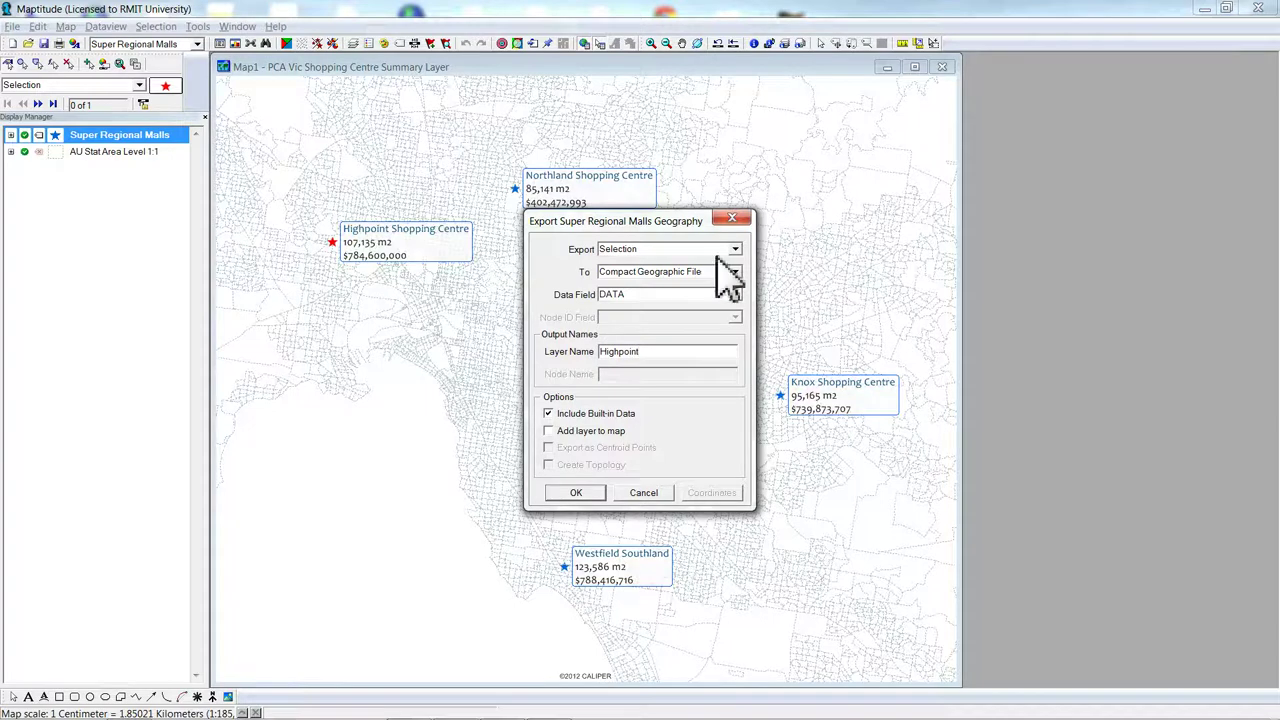
pyautogui.click(551, 430)
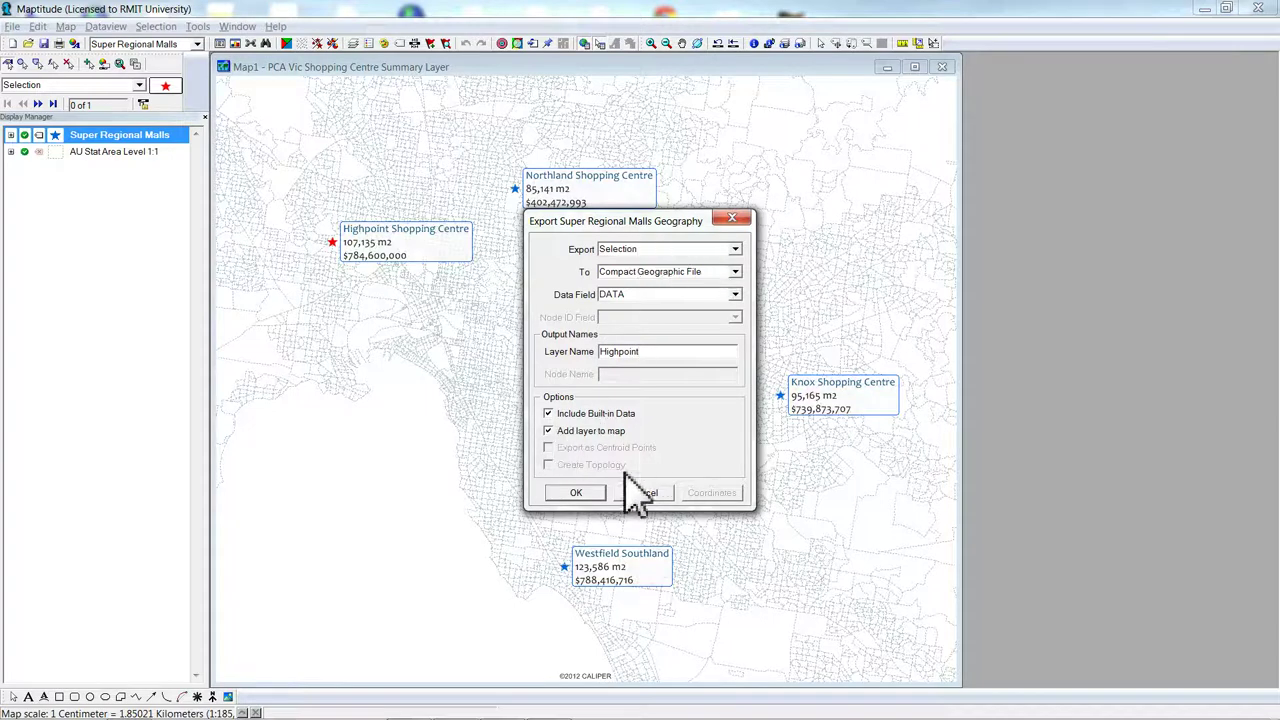
pyautogui.click(576, 494)
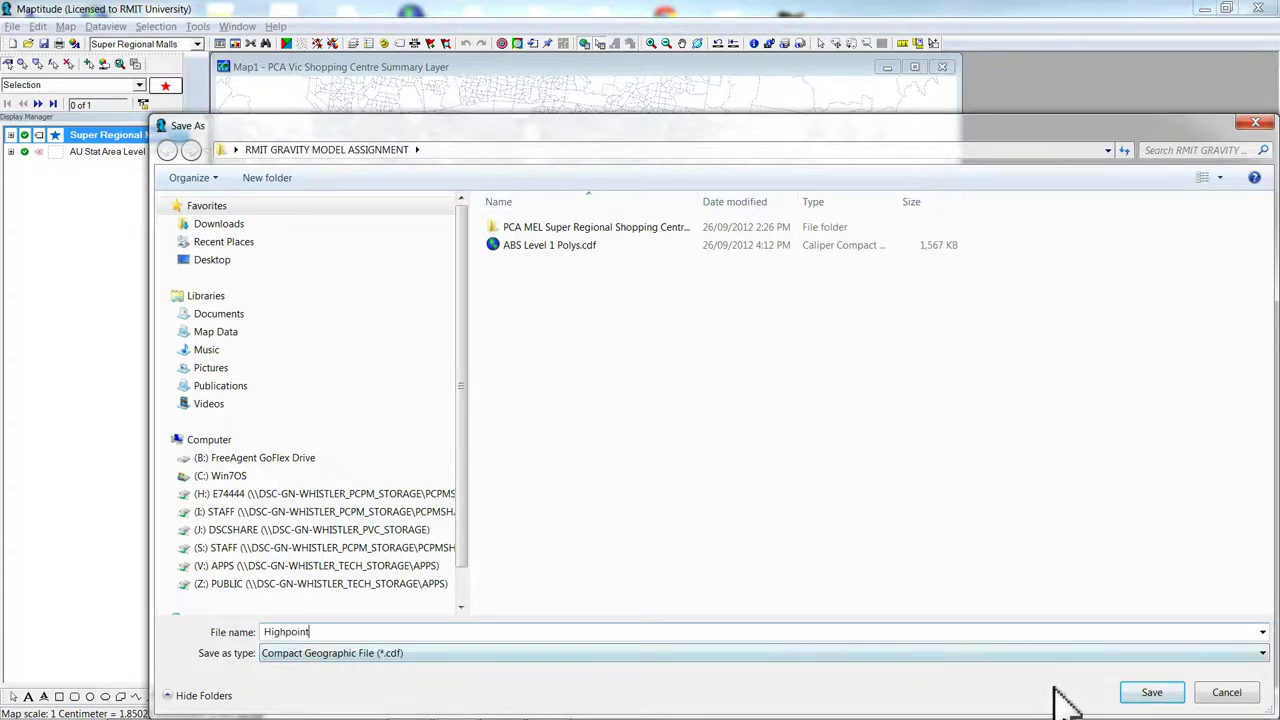
pyautogui.click(1152, 692)
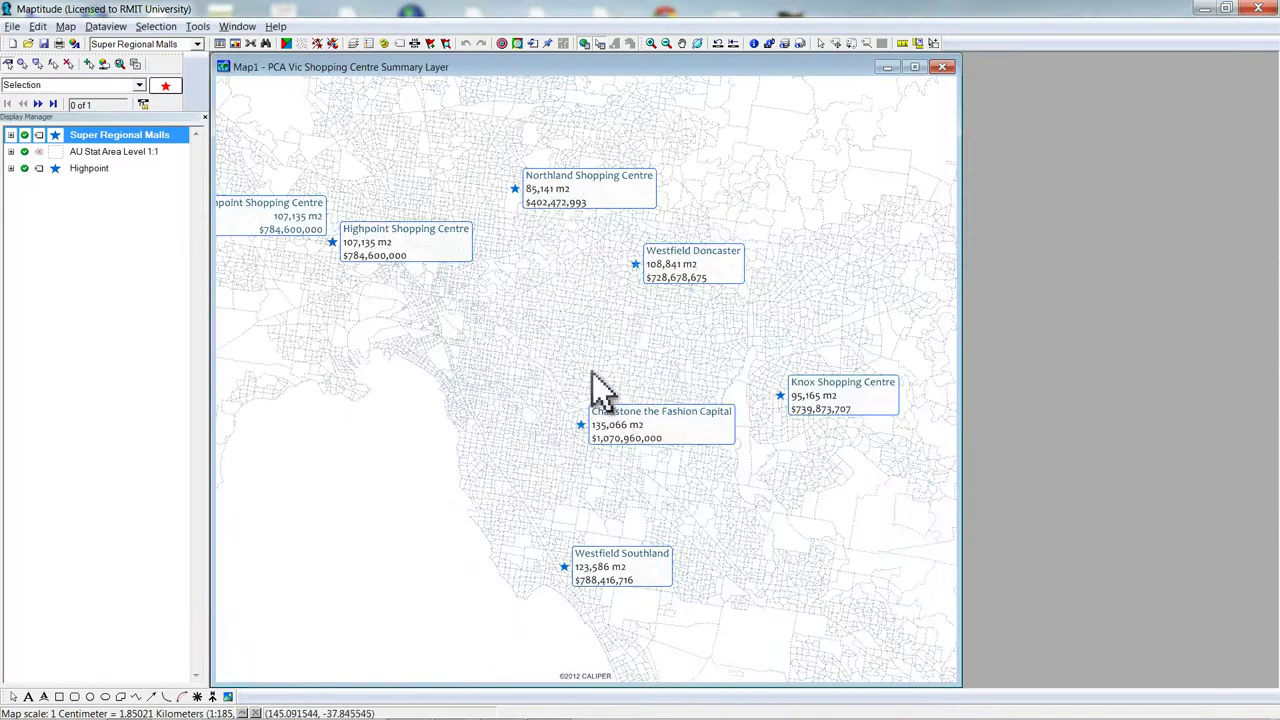
# Clear the mall selection and select Northland Shopping Centre instead
pyautogui.click(67, 63)
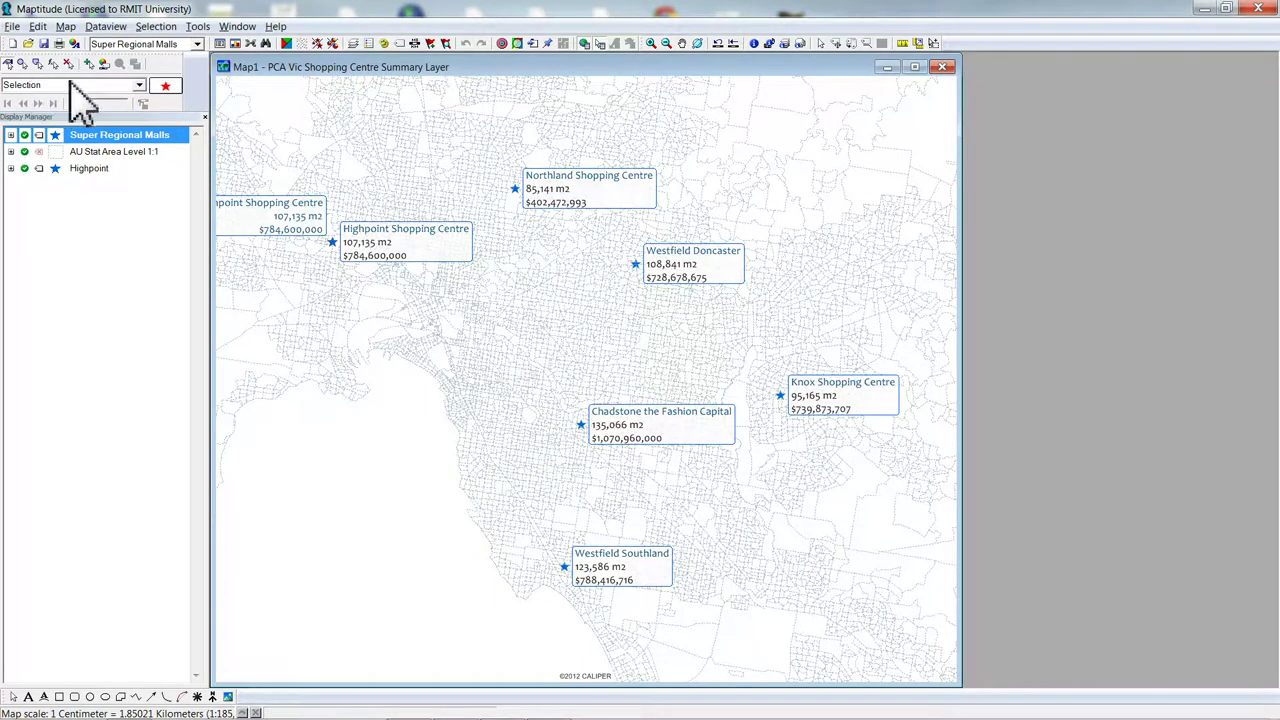
pyautogui.click(104, 63)
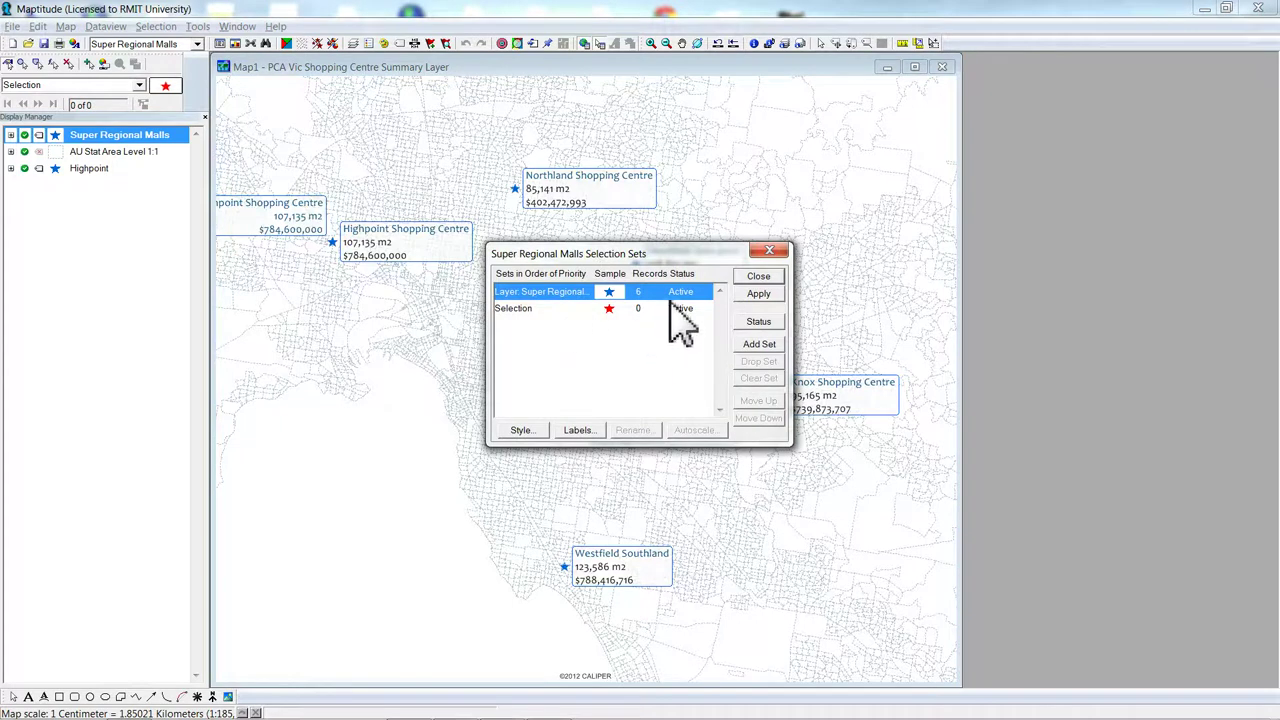
pyautogui.click(758, 277)
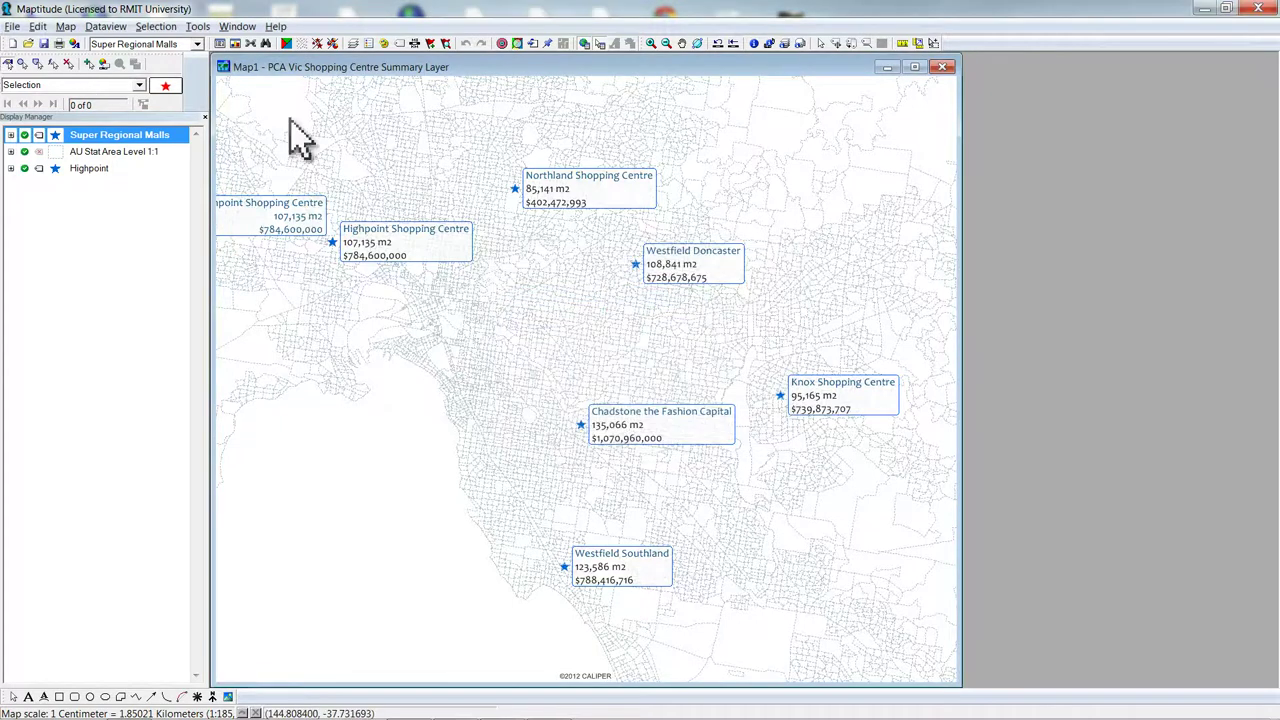
pyautogui.click(521, 194)
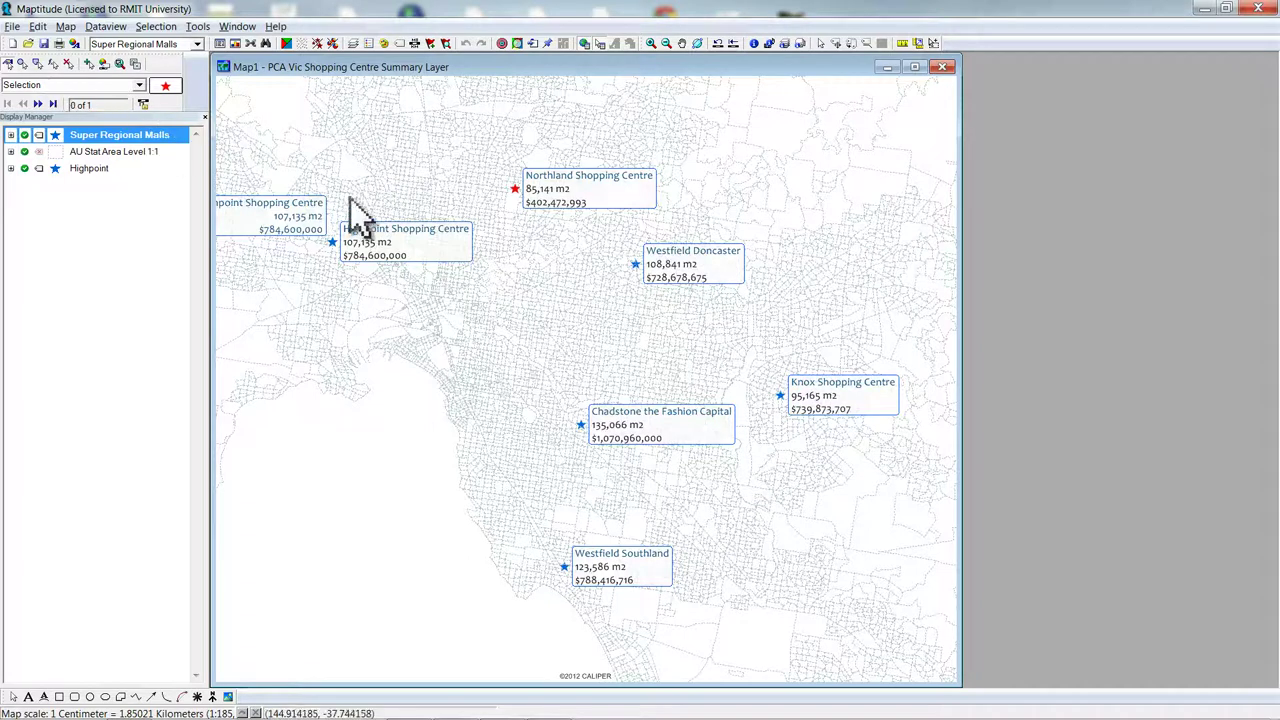
# Export the selected Northland Shopping Centre to a Compact Geographic File named Northland, adding the layer to the map
pyautogui.click(199, 27)
pyautogui.click(245, 238)
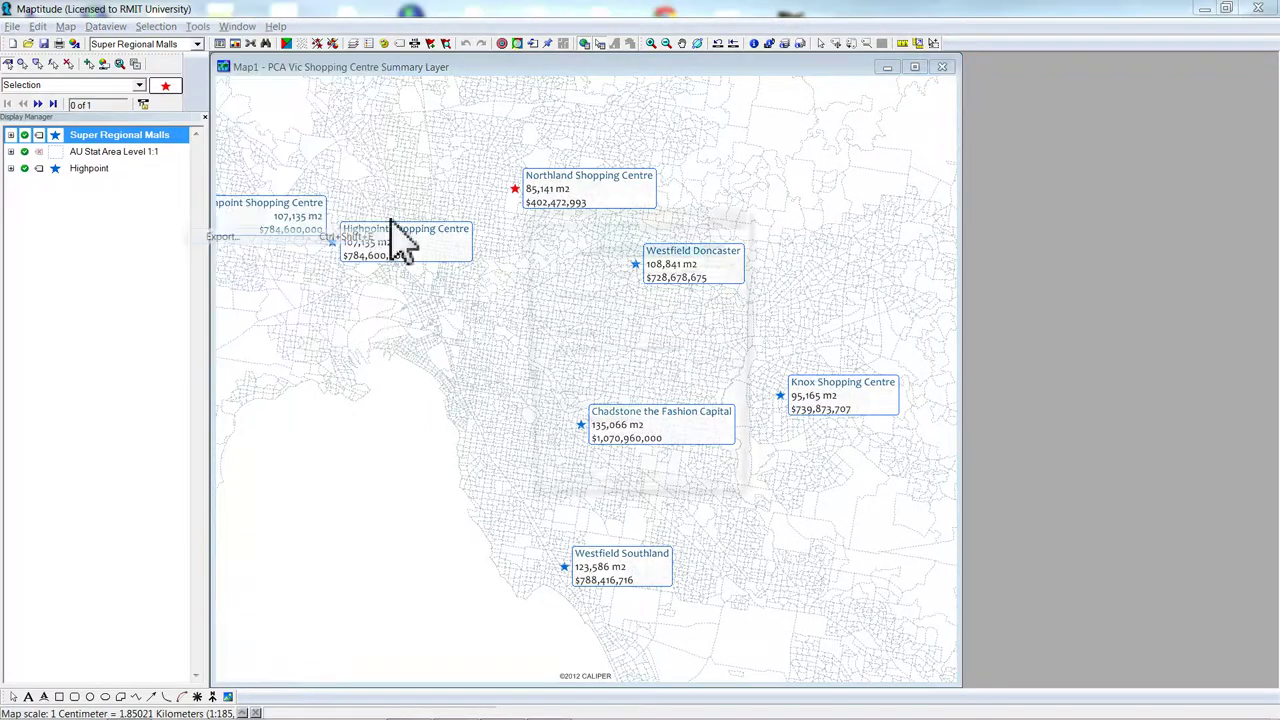
pyautogui.click(550, 431)
pyautogui.click(578, 493)
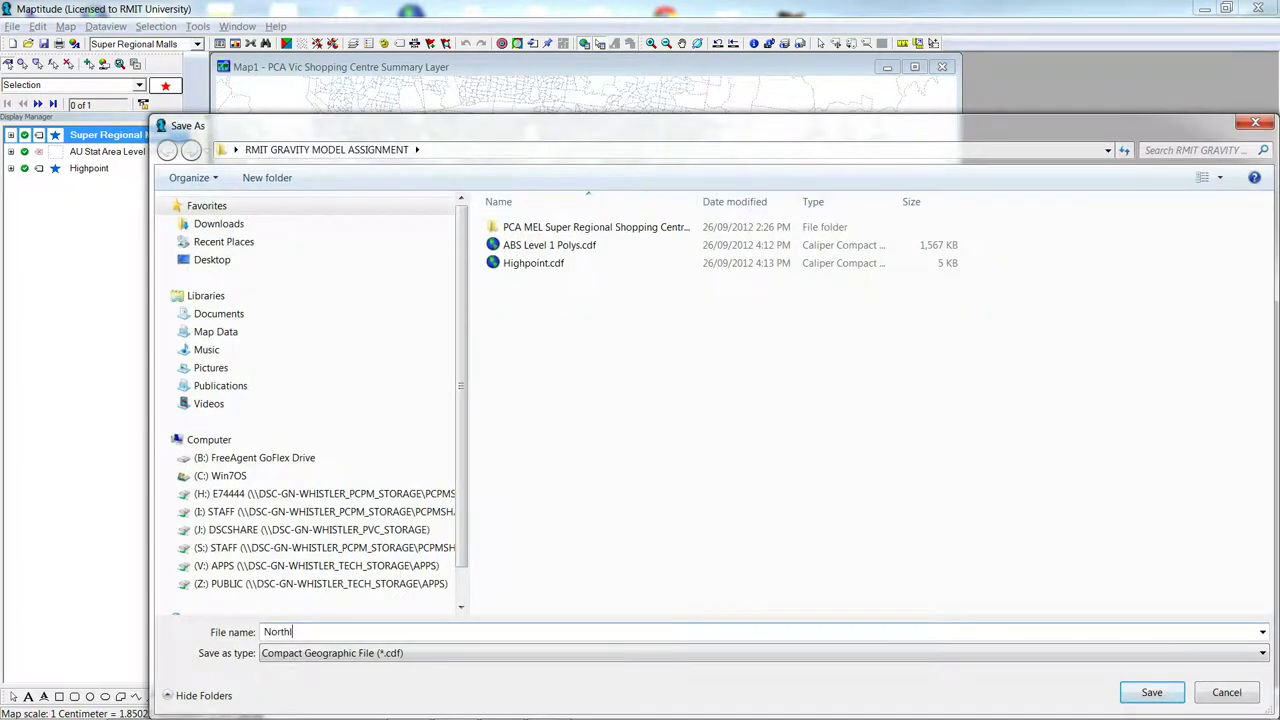
pyautogui.click(1152, 692)
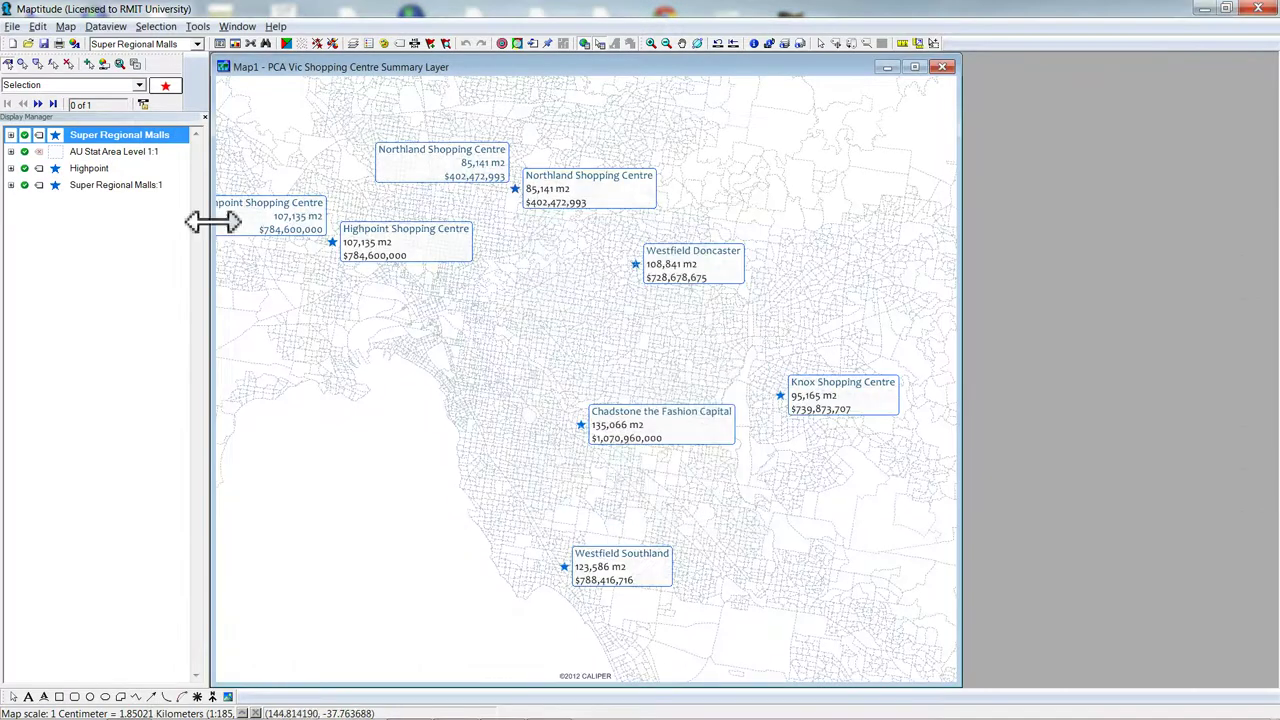
# Rename the newly added Super Regional Malls:1 layer to Northland, making the change permanent
pyautogui.click(128, 188)
pyautogui.rightClick(128, 188)
pyautogui.click(186, 230)
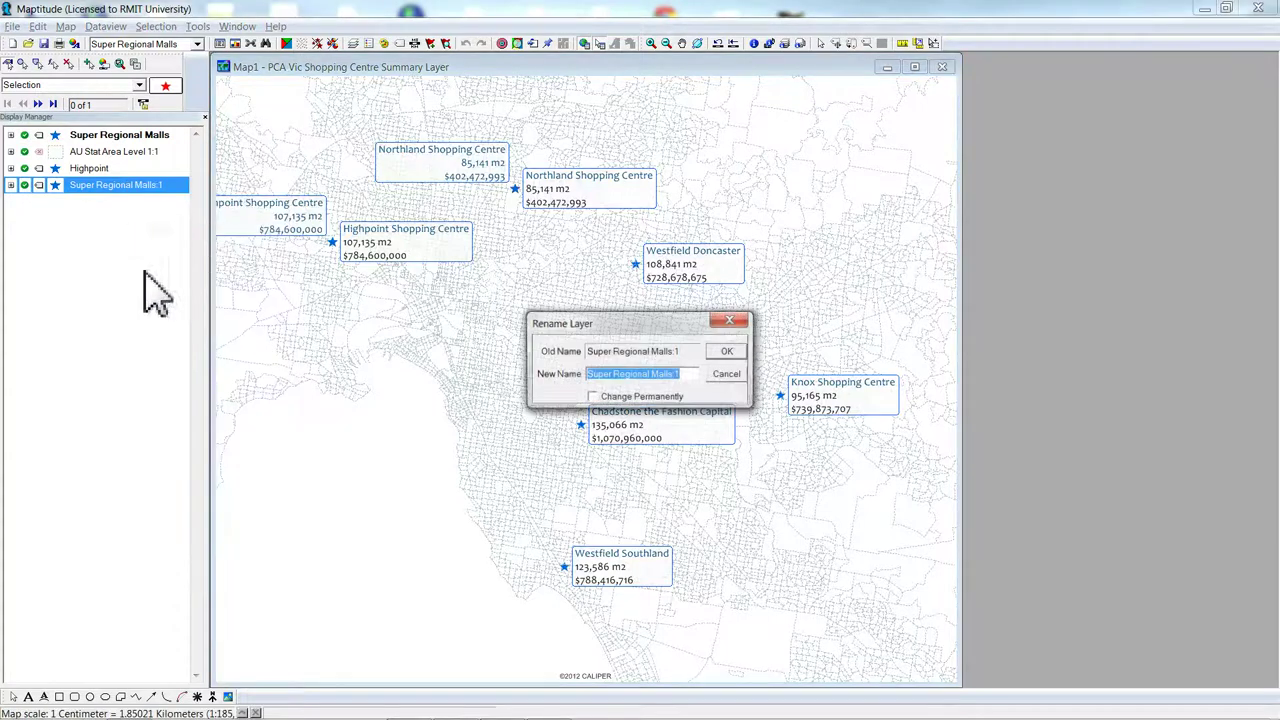
pyautogui.write('Northland')
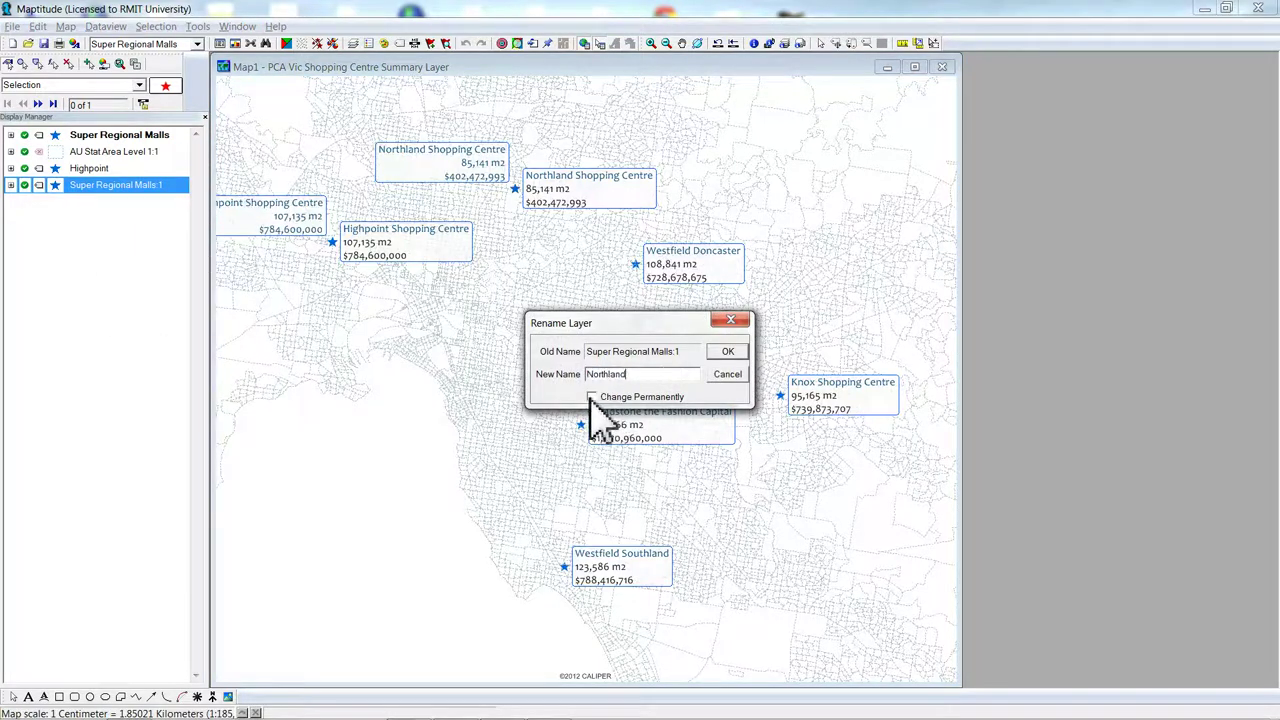
pyautogui.click(591, 397)
pyautogui.click(729, 352)
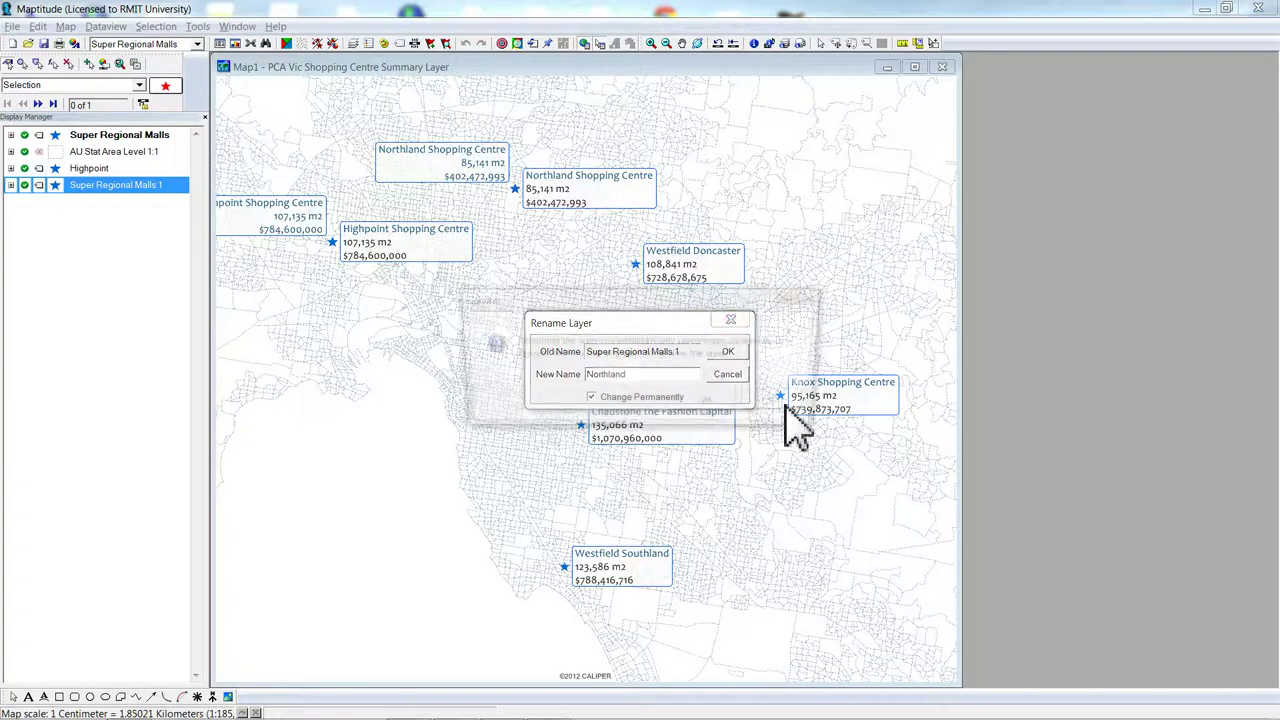
pyautogui.click(716, 403)
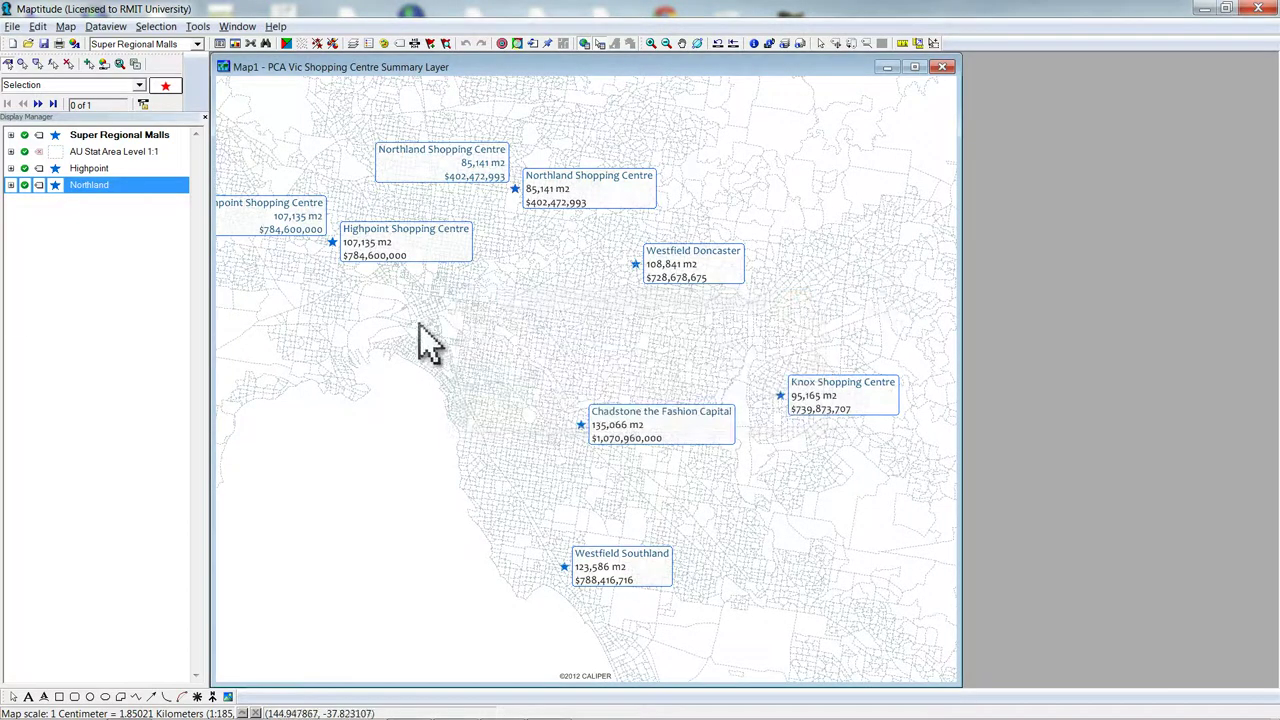
# Clear the Super Regional Malls selection set and select Westfield Doncaster on the map
pyautogui.click(104, 63)
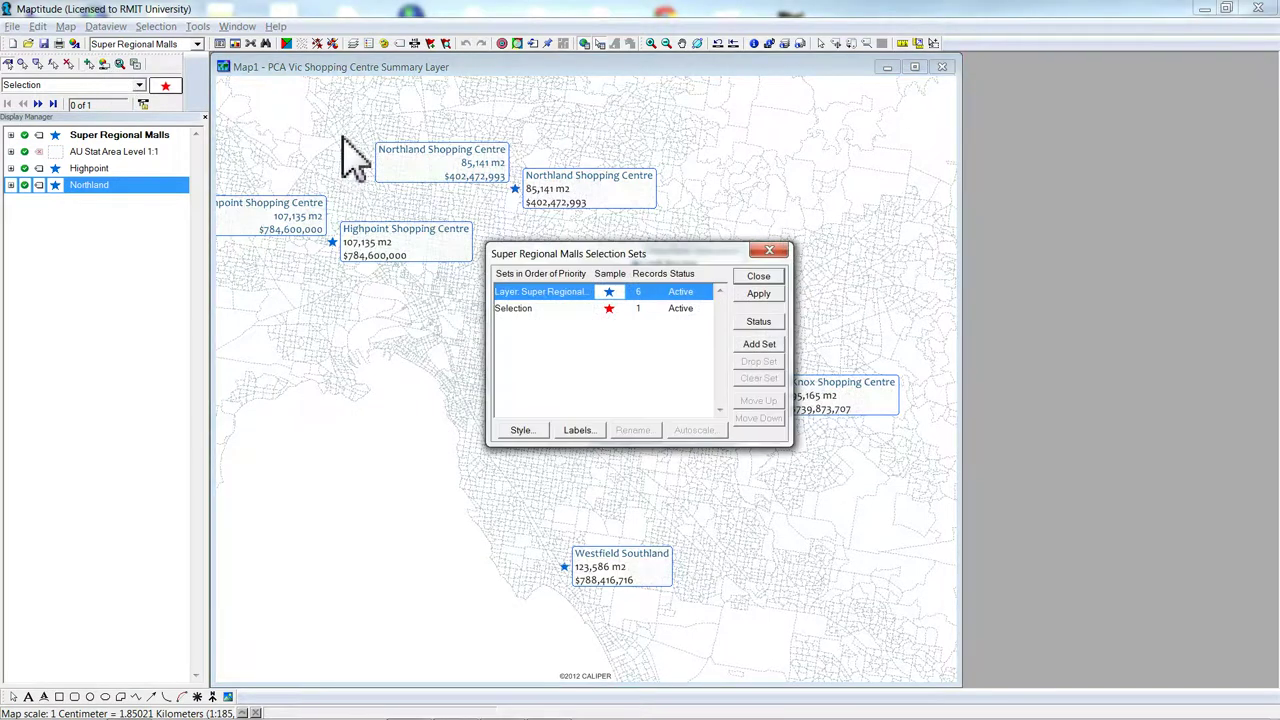
pyautogui.click(640, 308)
pyautogui.click(758, 378)
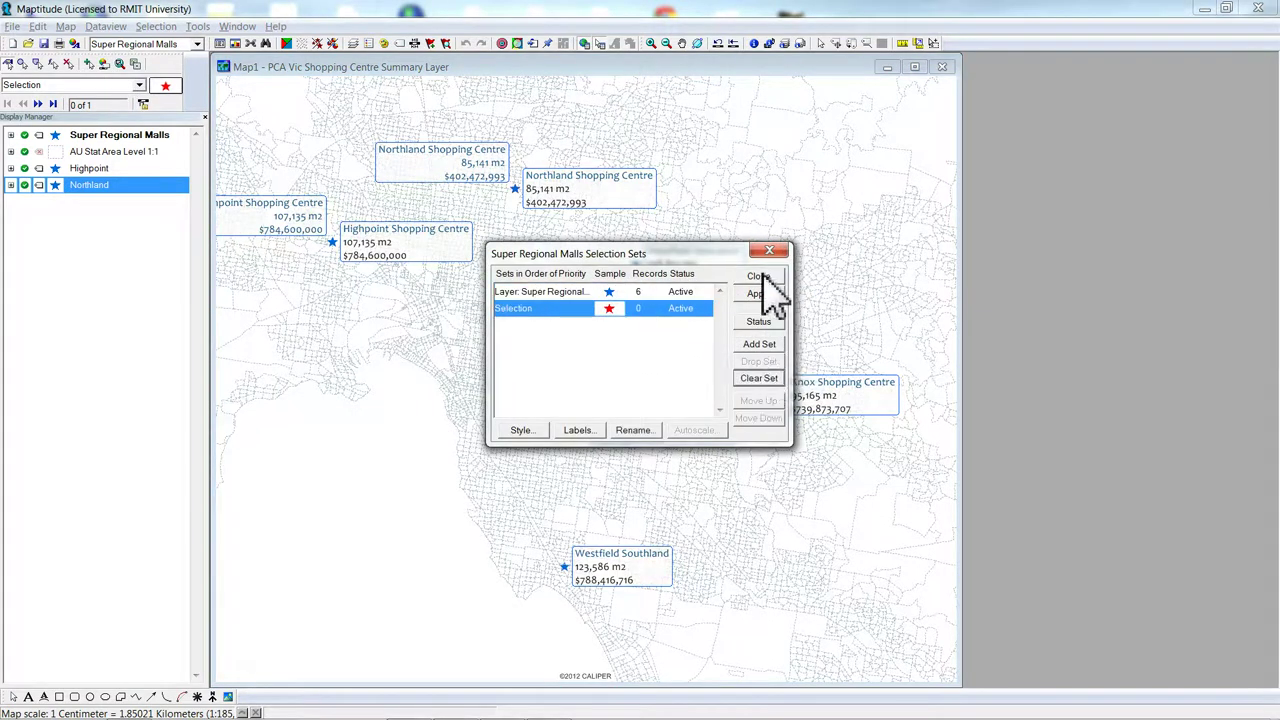
pyautogui.click(759, 277)
pyautogui.click(635, 265)
# Export the Westfield Doncaster selection to a Compact Geographic File, naming layer and file Doncaster and adding it to the map
pyautogui.click(197, 26)
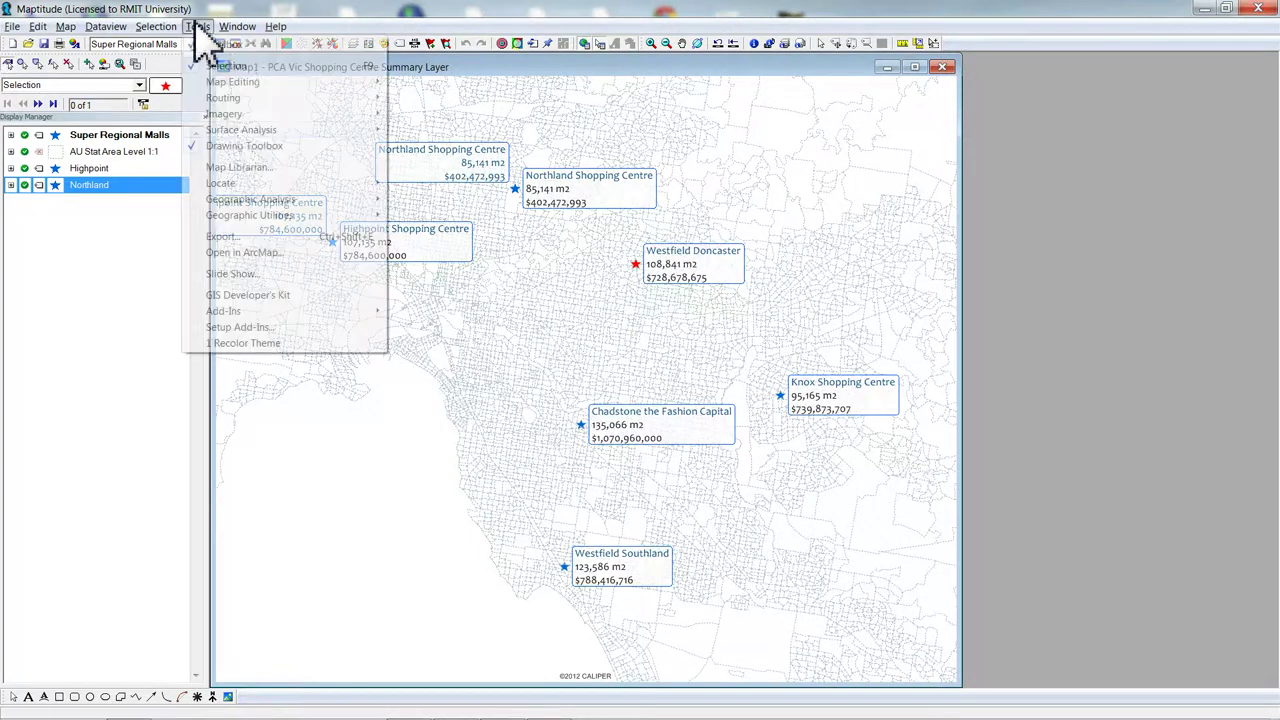
pyautogui.click(240, 238)
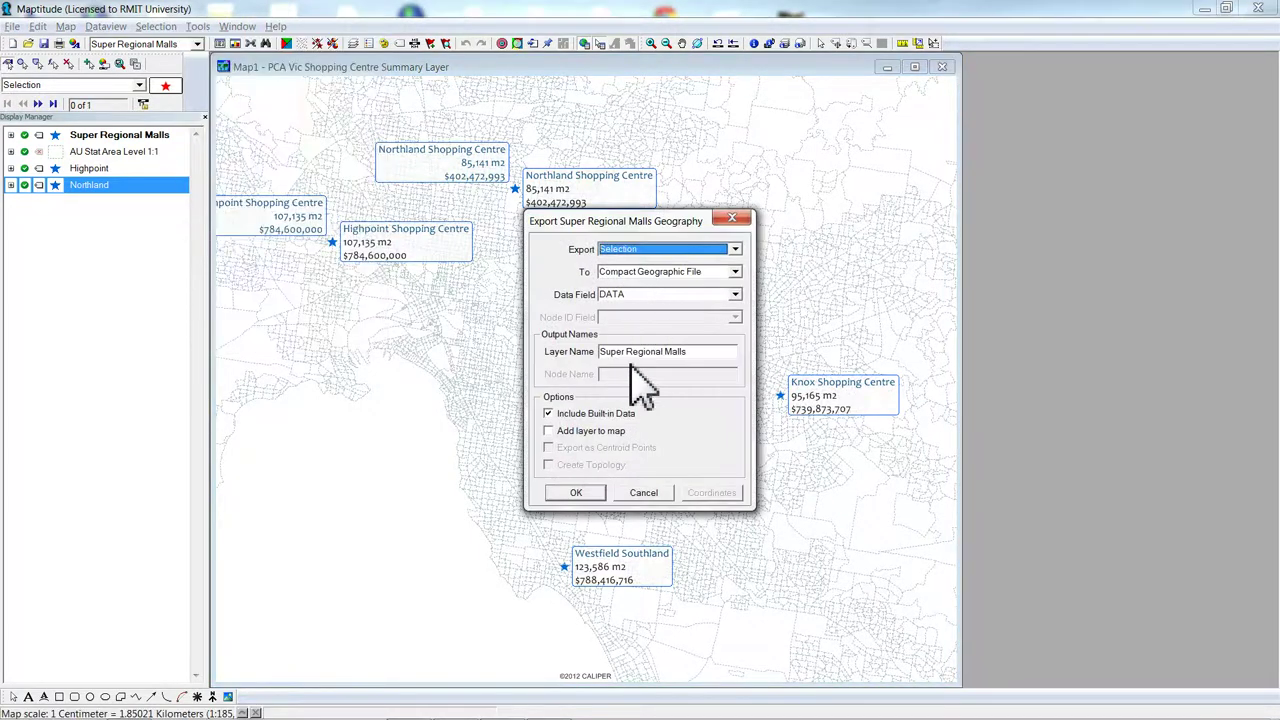
pyautogui.moveTo(706, 354); pyautogui.dragTo(572, 356)
pyautogui.moveTo(632, 222); pyautogui.dragTo(409, 297)
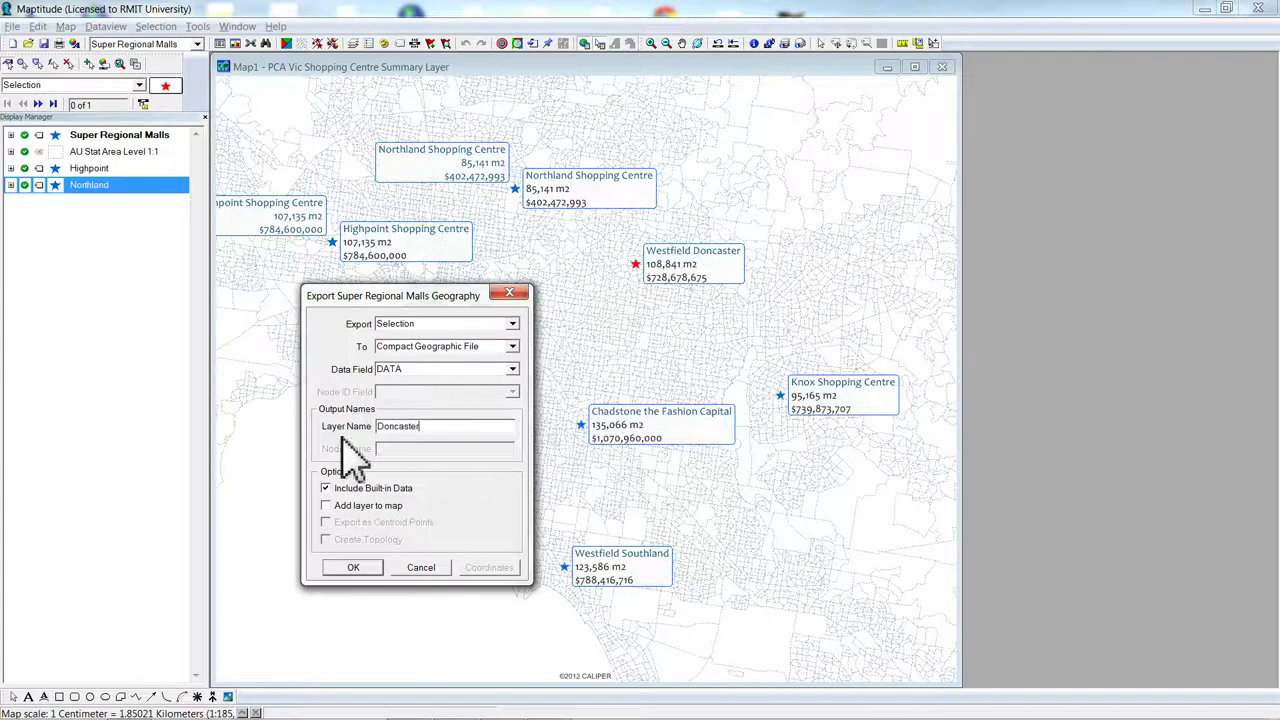
pyautogui.click(326, 505)
pyautogui.click(354, 568)
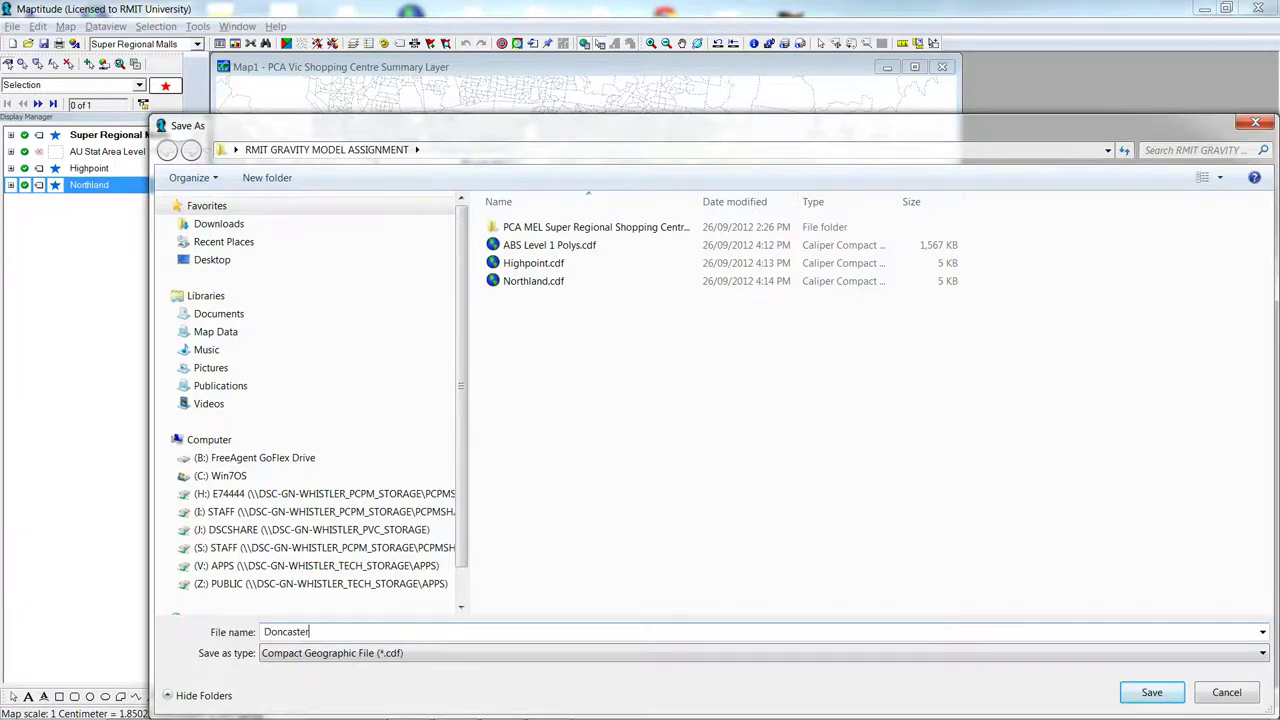
pyautogui.write('Doncaster')
pyautogui.press('Return')
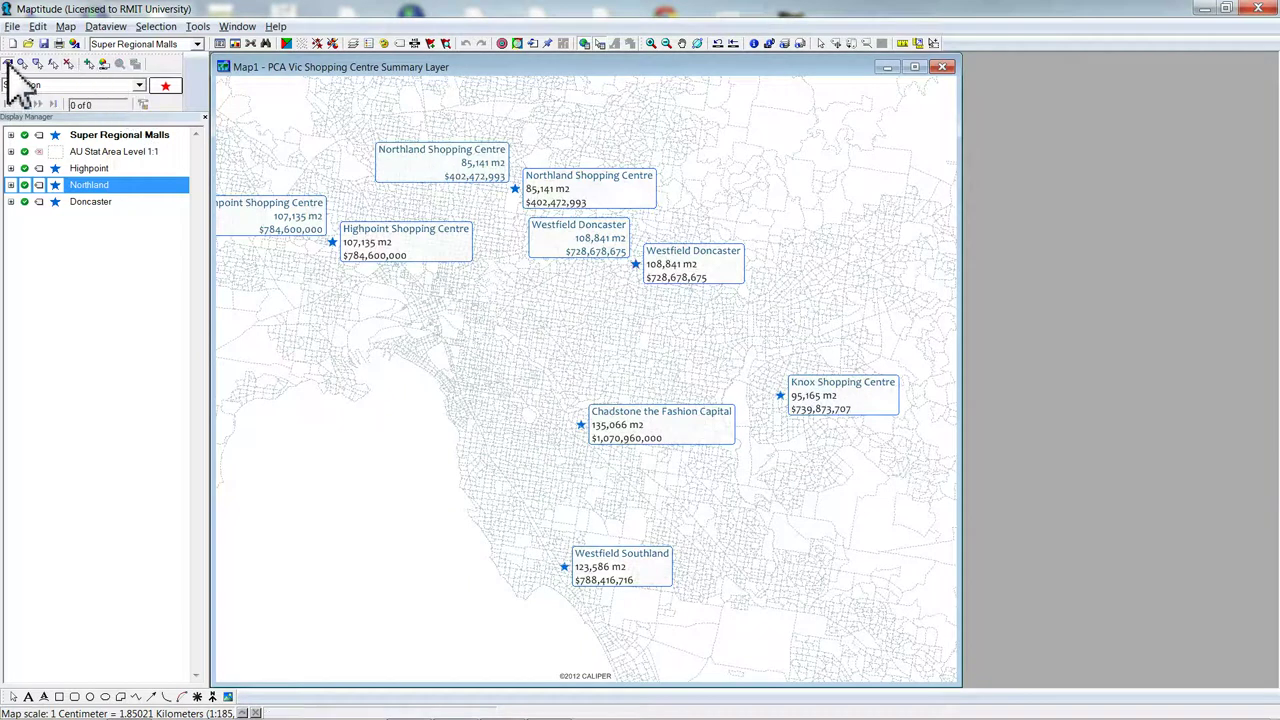
# Select Chadstone the Fashion Capital and export it to a Compact Geographic File, naming layer and file Chadstone and adding it to the map
pyautogui.click(582, 426)
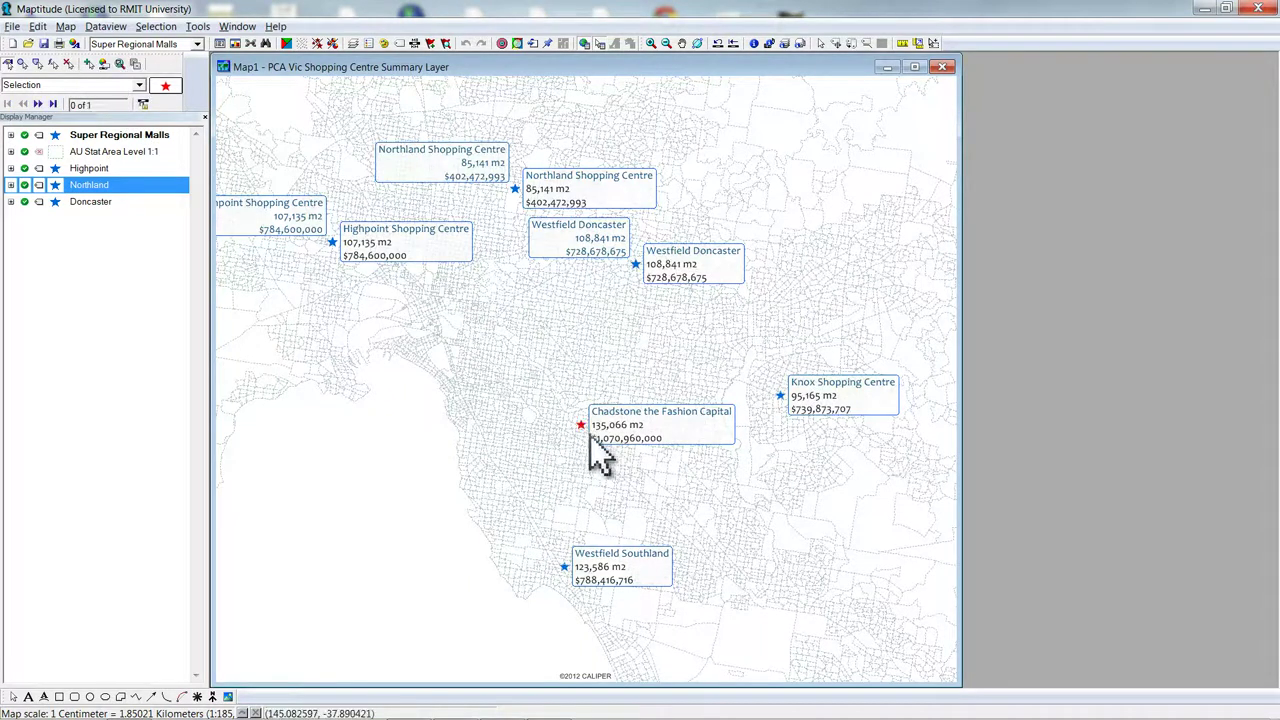
pyautogui.click(197, 26)
pyautogui.click(242, 238)
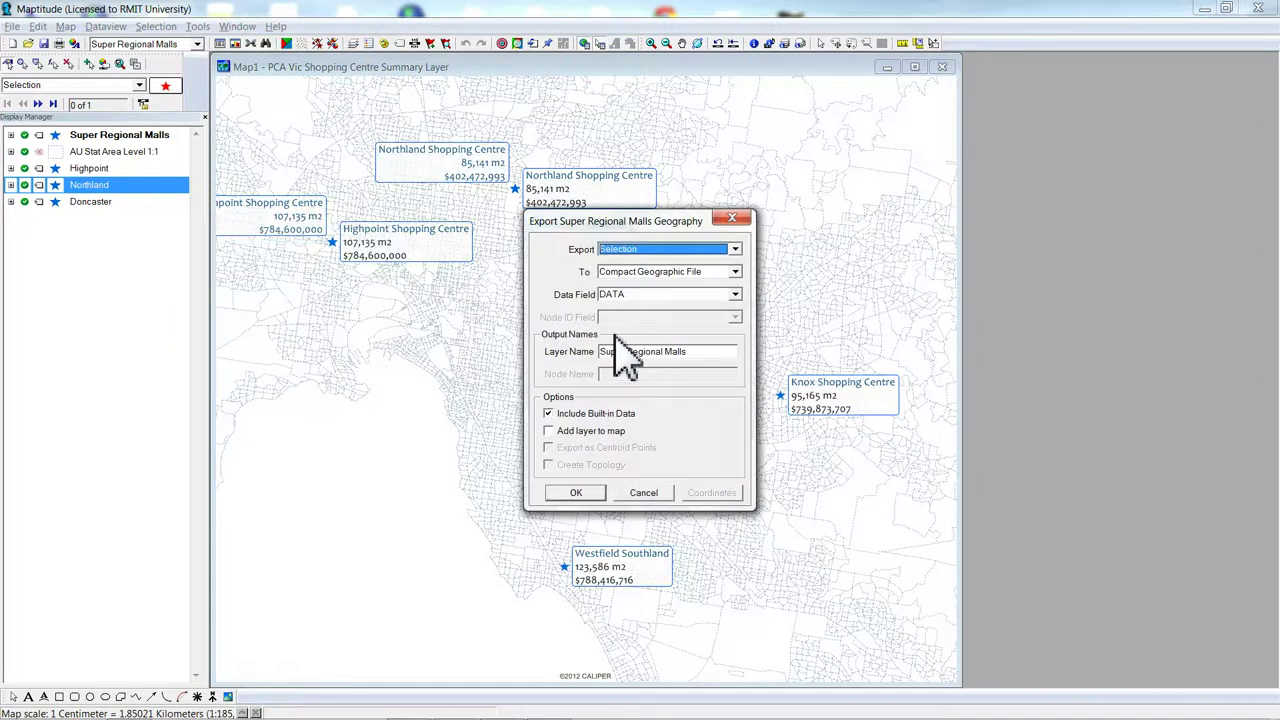
pyautogui.moveTo(698, 355); pyautogui.dragTo(566, 352)
pyautogui.write('Chadstone')
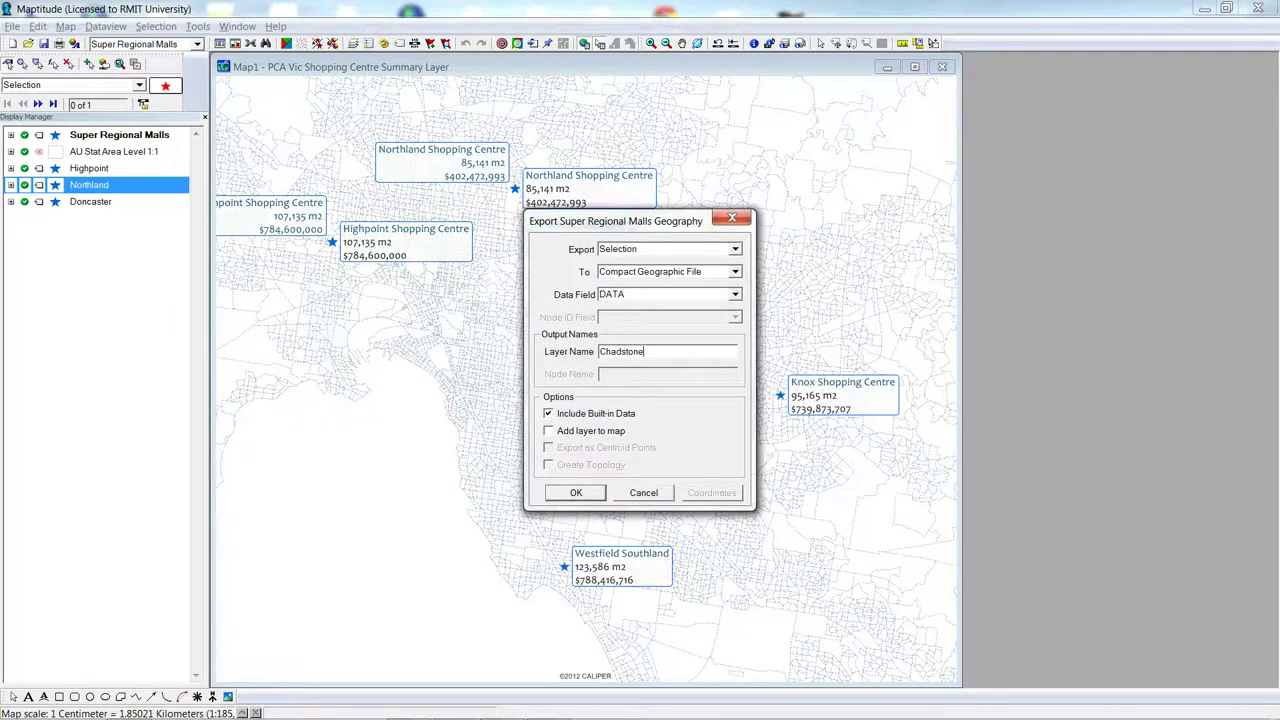
pyautogui.click(551, 431)
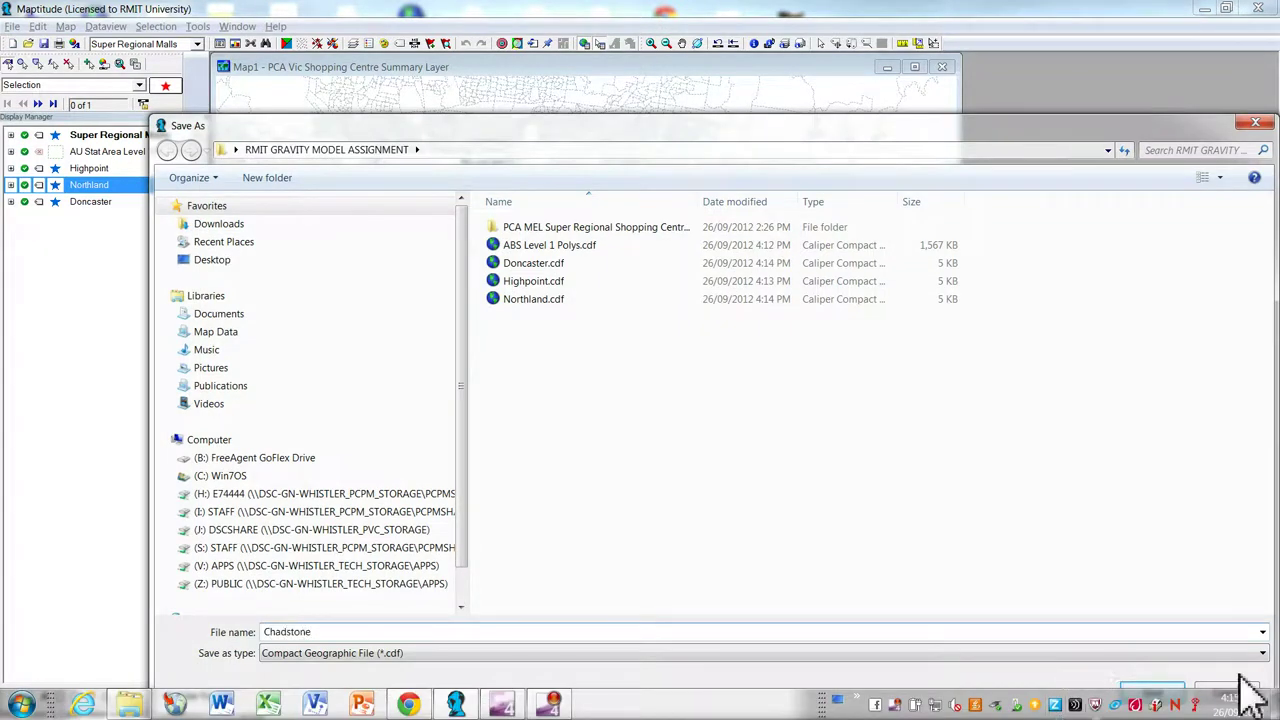
pyautogui.click(1152, 697)
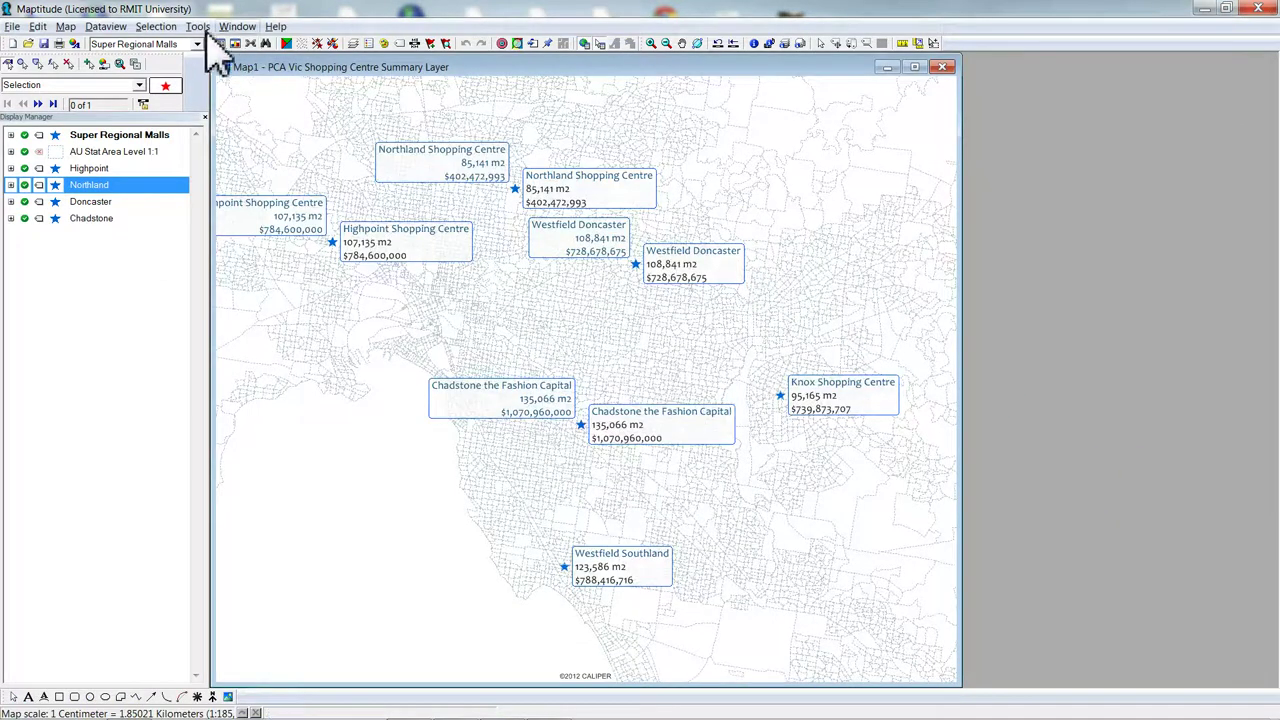
# Replace the selection with Knox Shopping Centre and export it as a Compact Geographic File, layer and file named Knox, added to the map
pyautogui.click(68, 63)
pyautogui.click(789, 403)
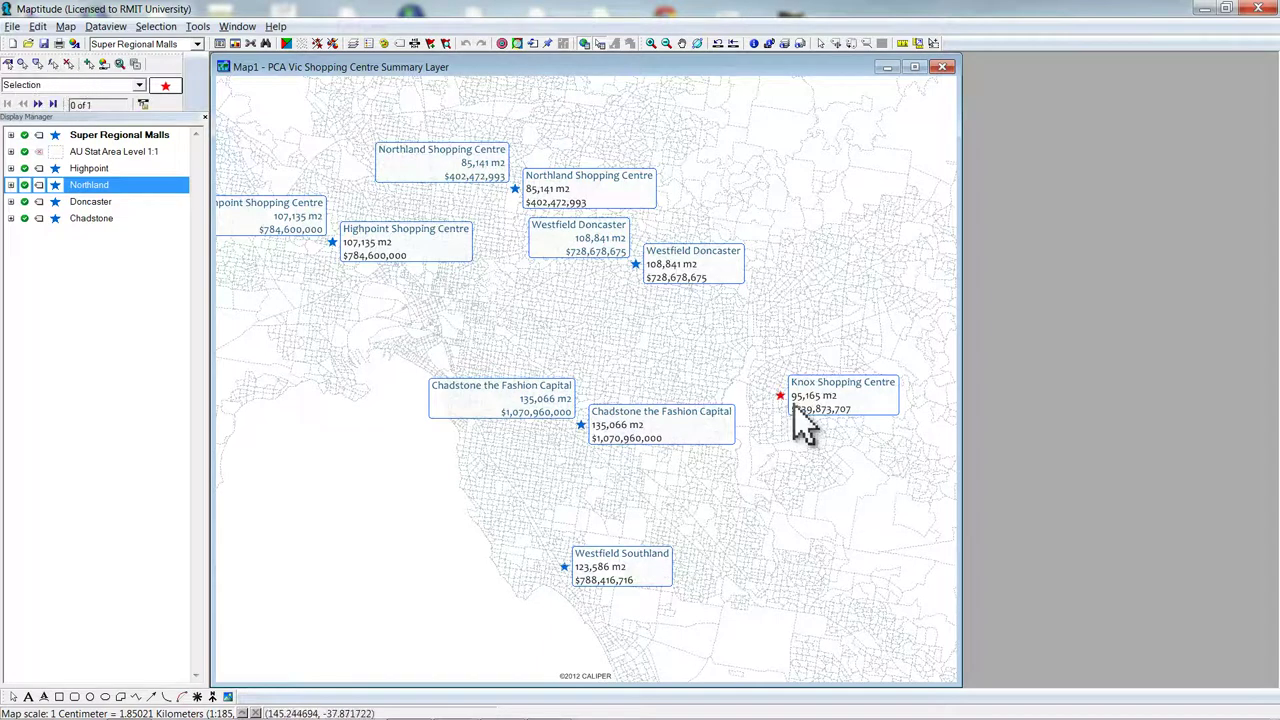
pyautogui.click(200, 25)
pyautogui.click(240, 235)
pyautogui.moveTo(700, 351); pyautogui.dragTo(570, 343)
pyautogui.write('Kn')
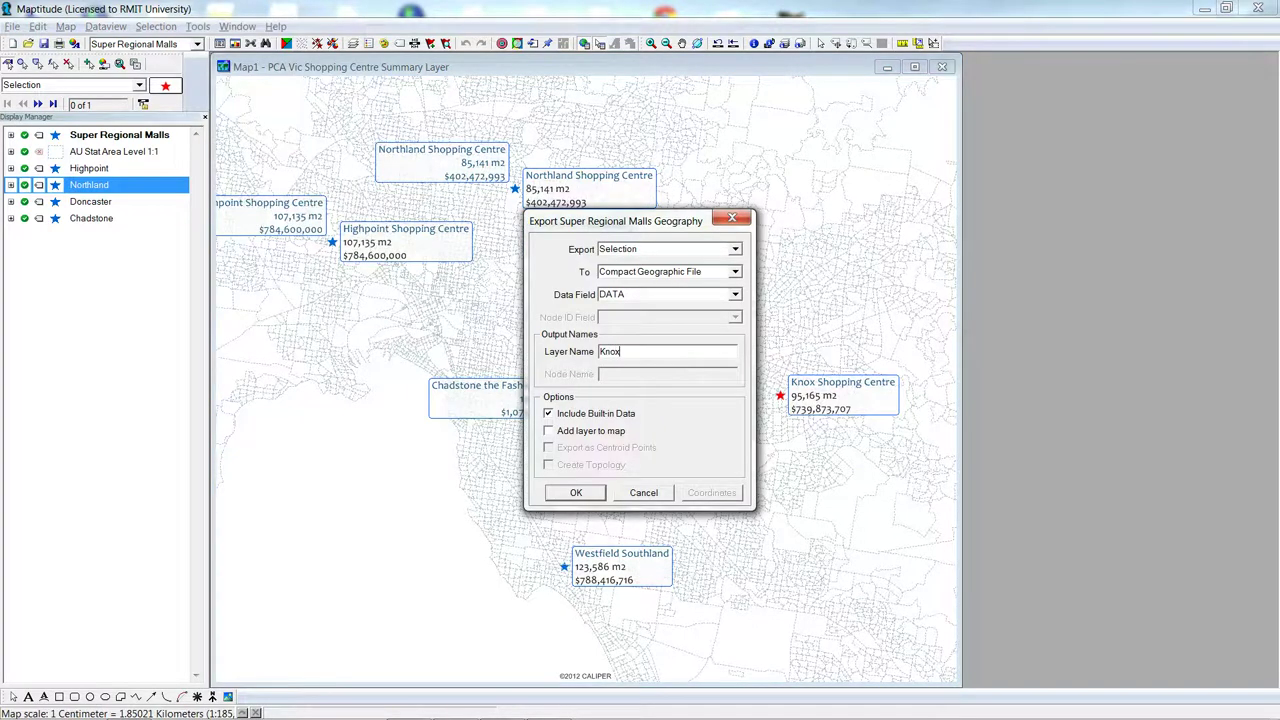
pyautogui.write('ox')
pyautogui.click(548, 431)
pyautogui.click(580, 494)
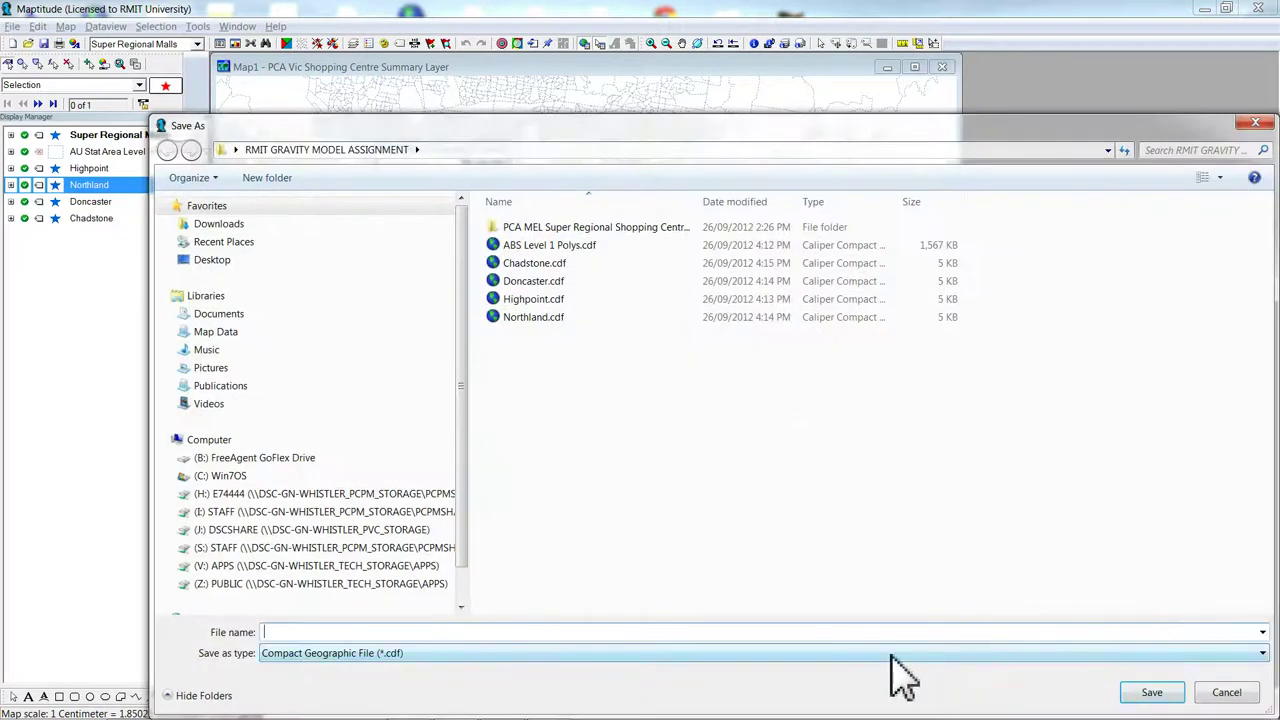
pyautogui.write('Knox')
pyautogui.press('Return')
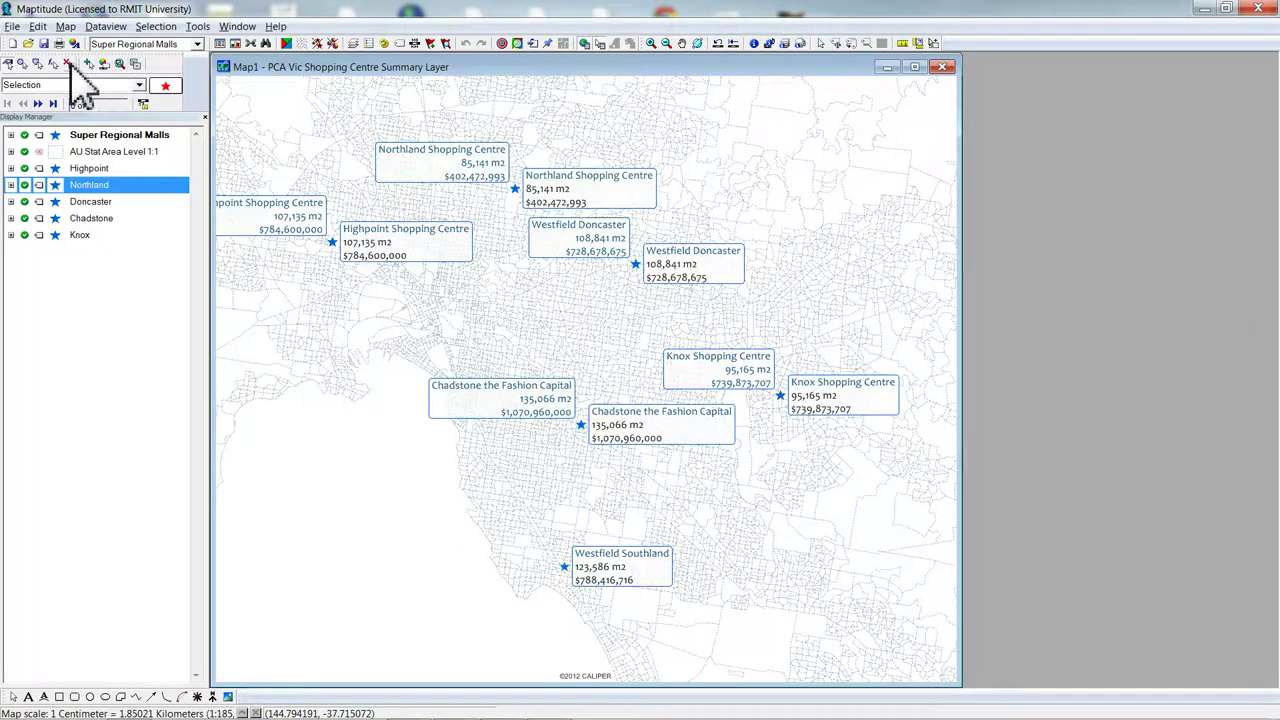
# Select only Westfield Southland and export it to a Compact Geographic File, naming layer and file Southland and adding it to the map
pyautogui.click(104, 64)
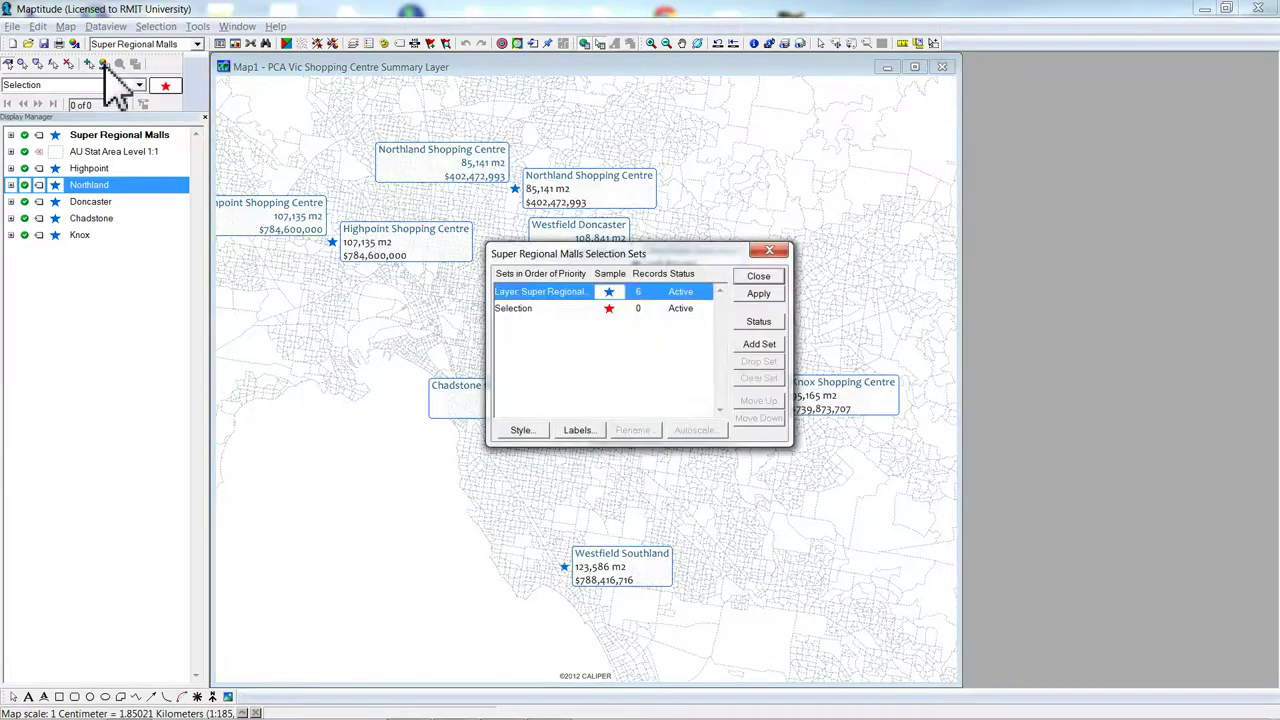
pyautogui.click(758, 276)
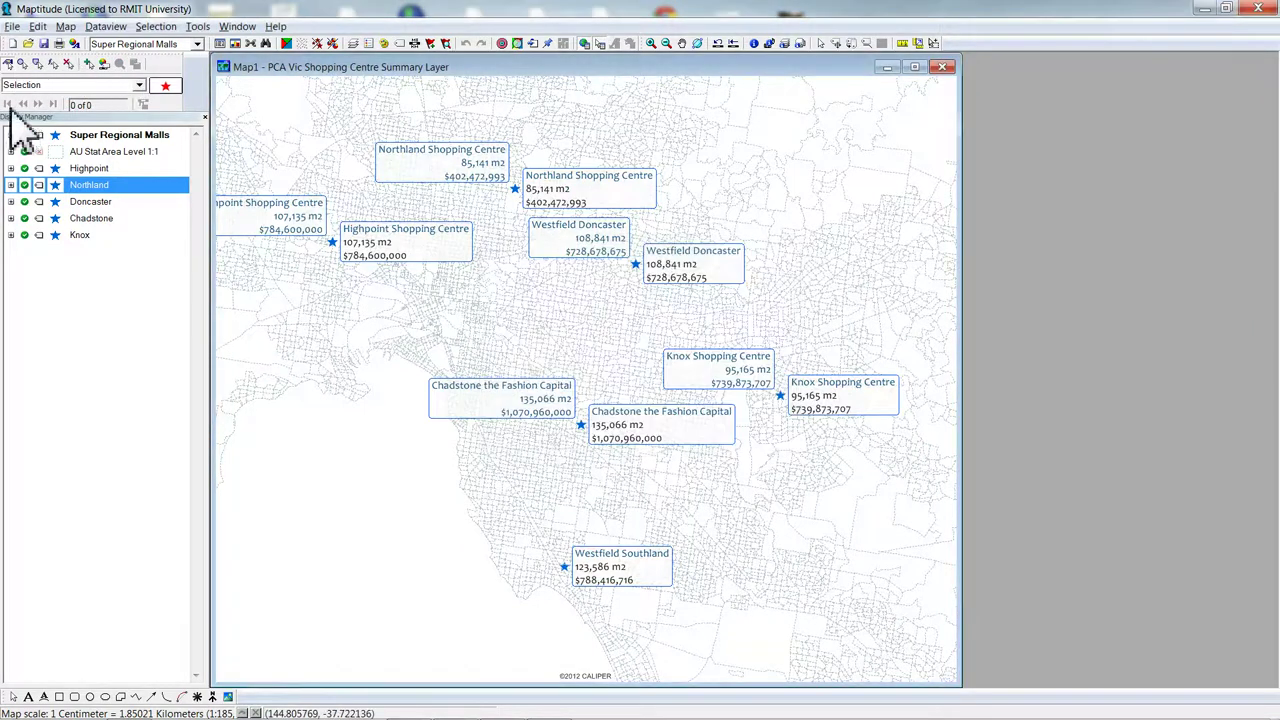
pyautogui.click(568, 569)
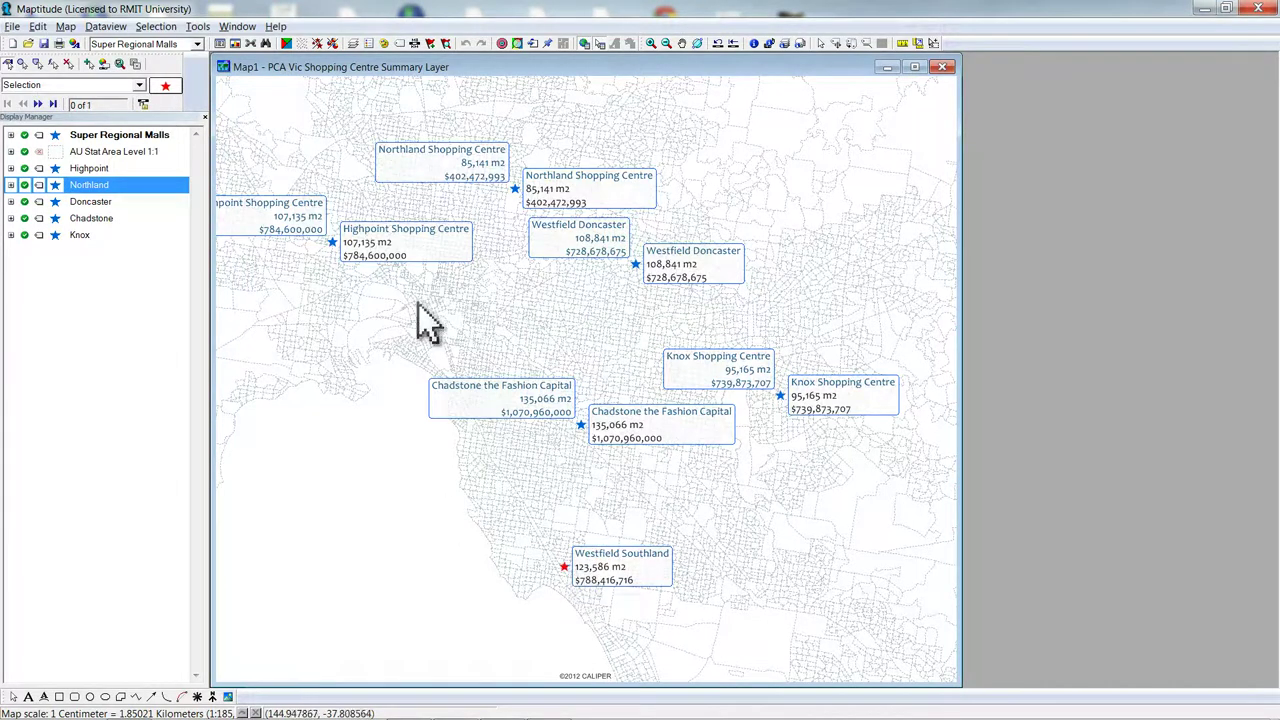
pyautogui.click(197, 26)
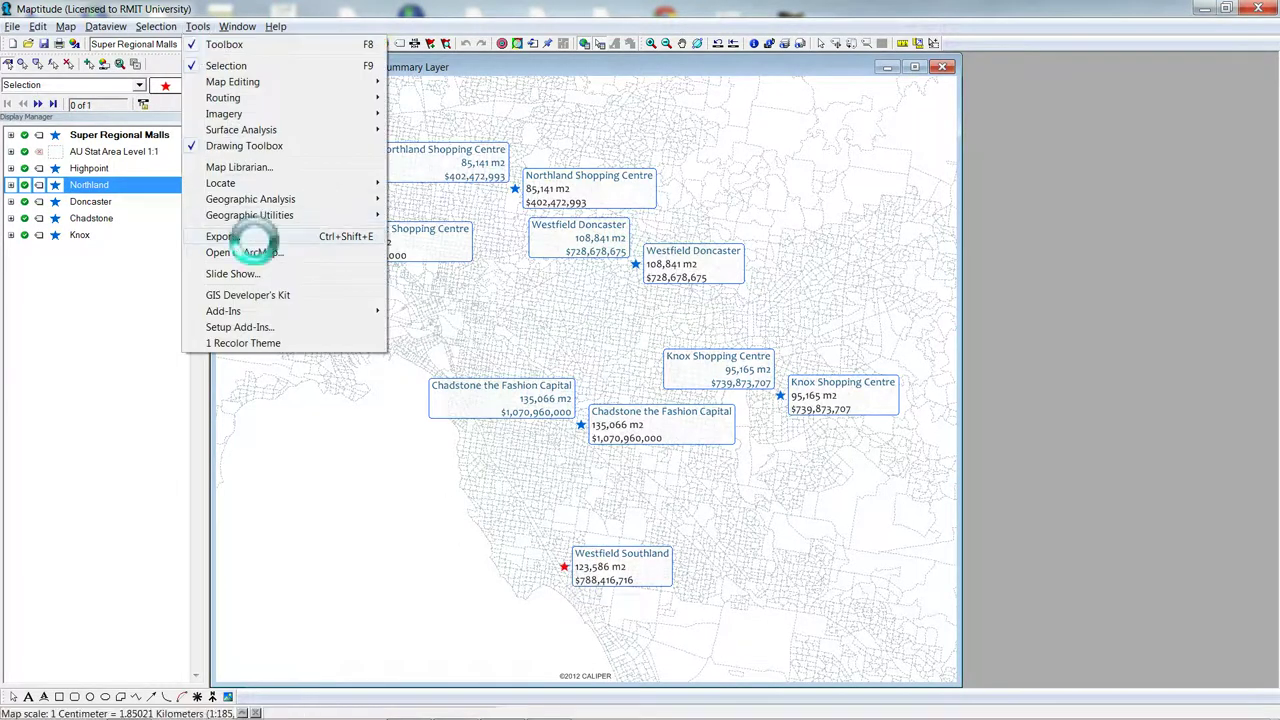
pyautogui.click(246, 234)
pyautogui.moveTo(700, 351); pyautogui.dragTo(591, 354)
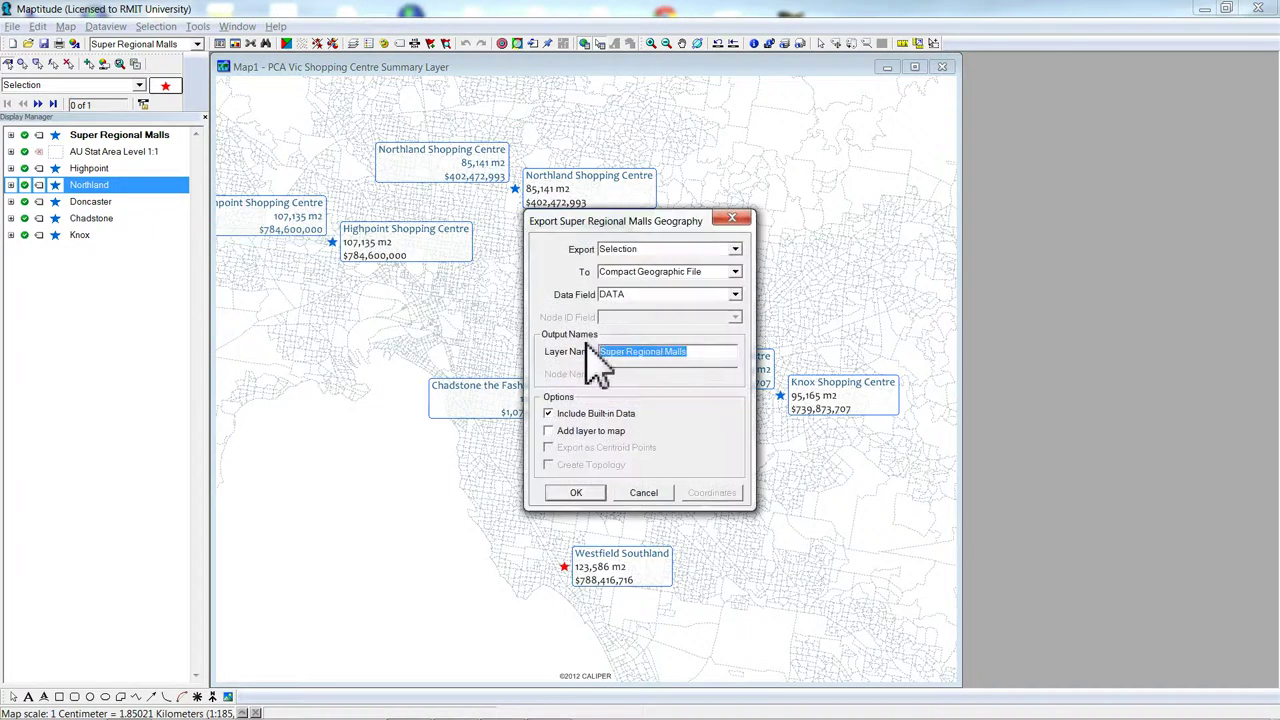
pyautogui.write('Southland')
pyautogui.click(549, 430)
pyautogui.click(575, 492)
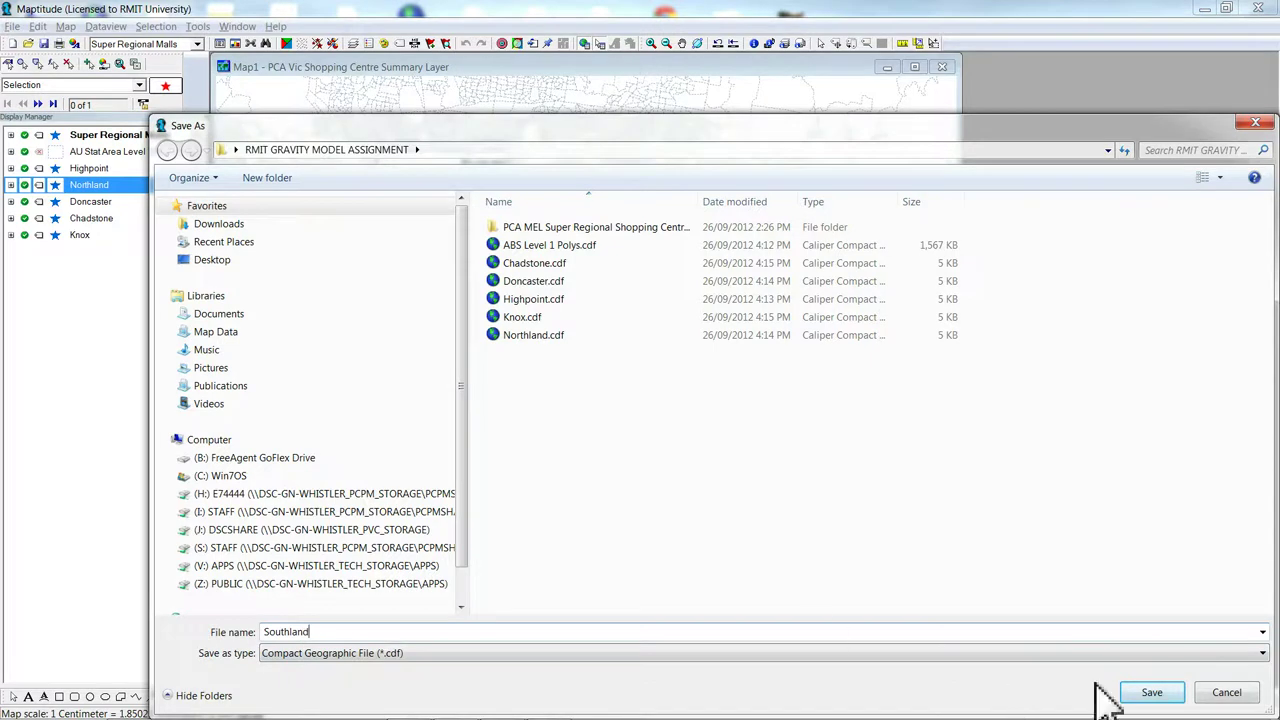
pyautogui.click(1148, 693)
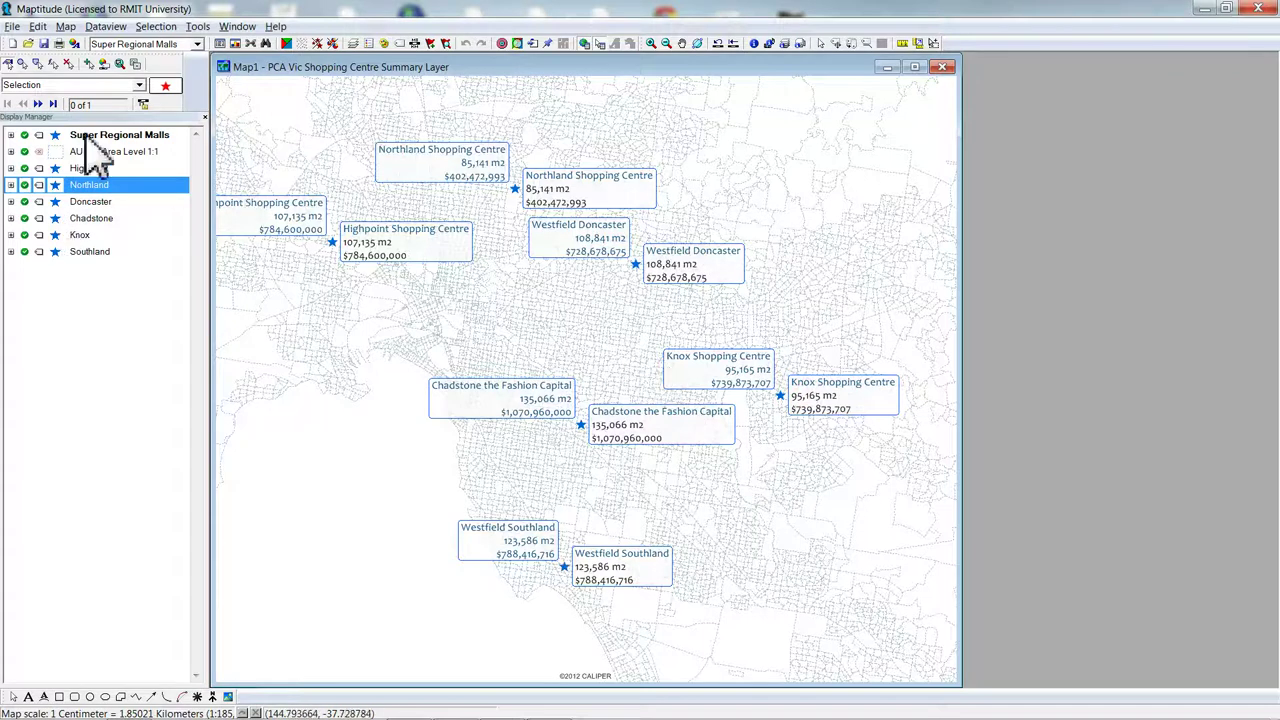
# Hide the Super Regional Malls layer and show the full extent of the statistical areas on the map
pyautogui.click(24, 134)
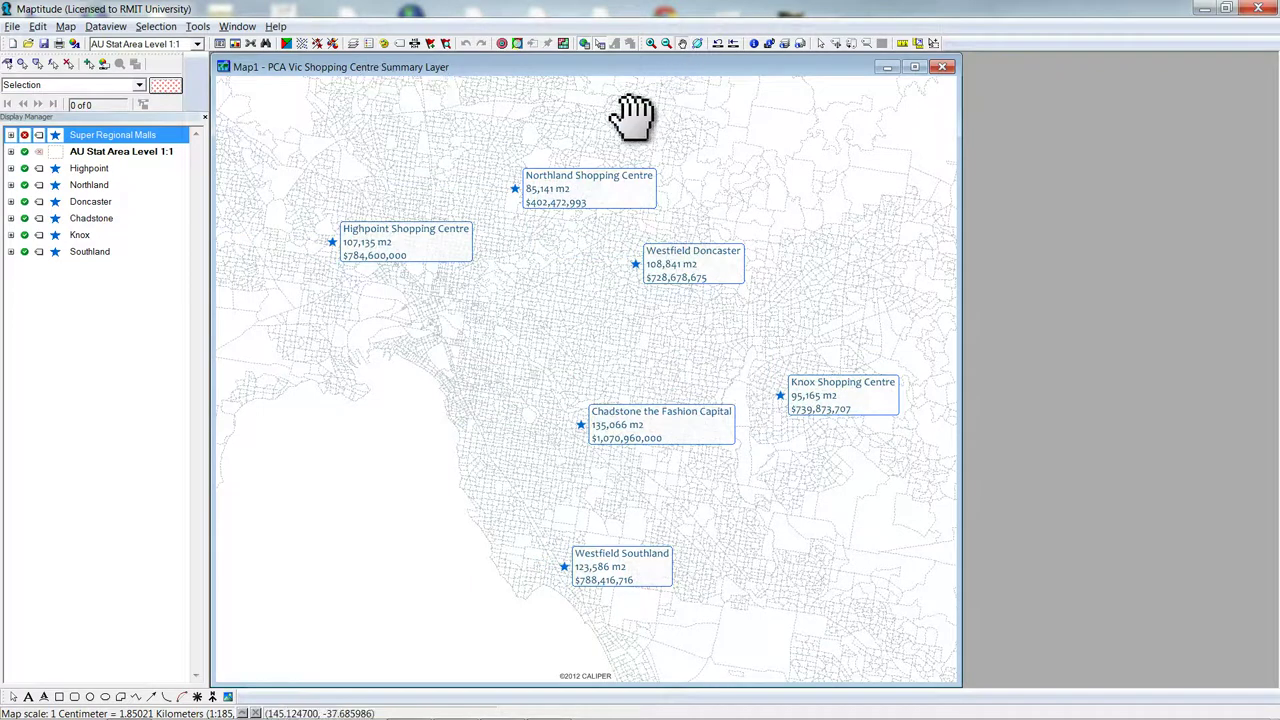
pyautogui.click(666, 44)
pyautogui.click(645, 240)
pyautogui.click(470, 412)
pyautogui.click(609, 477)
pyautogui.click(611, 476)
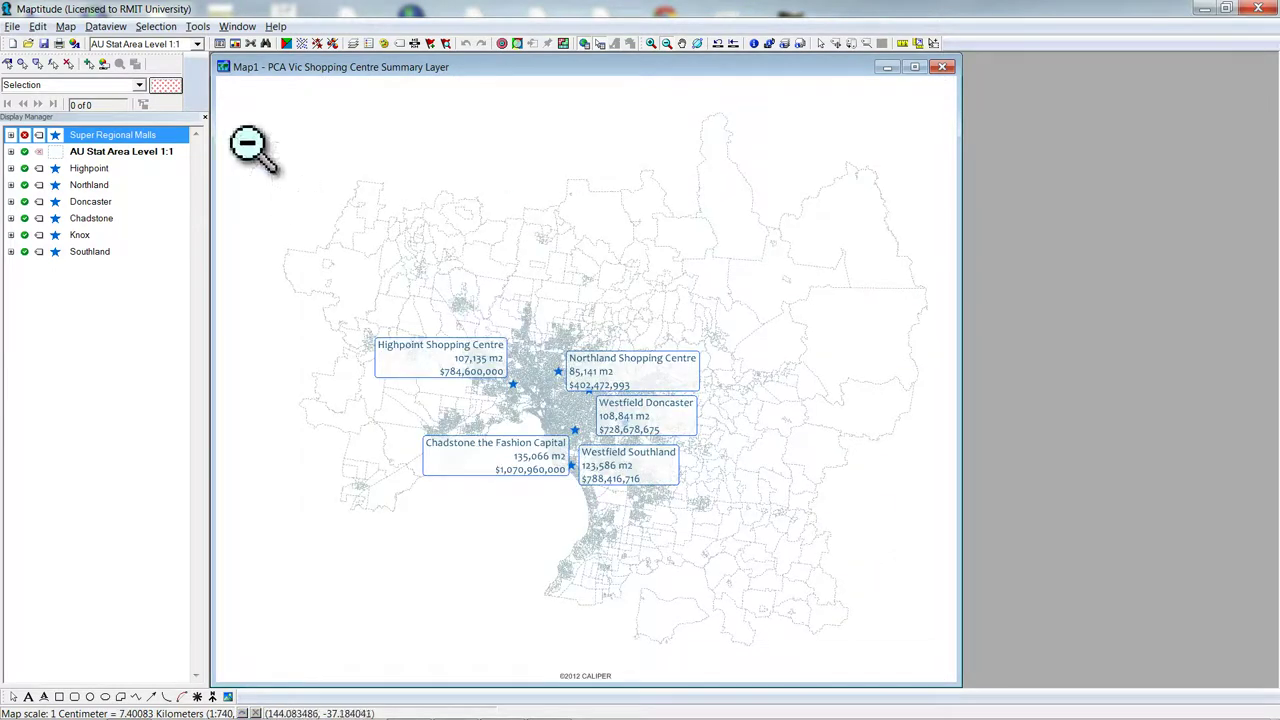
# Open the AU Stat Area Level 1:1 table for modification and drop all fields from Coloring through SA1_7D, keeping ID and AREA
pyautogui.click(221, 44)
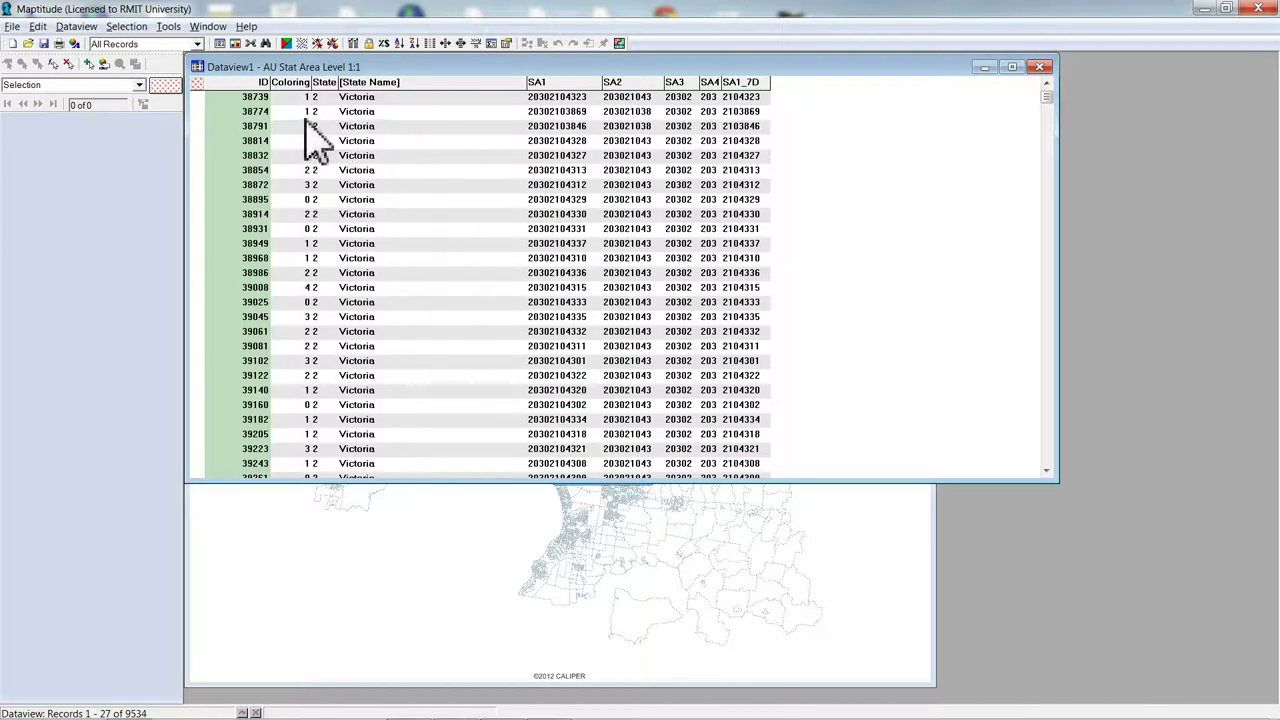
pyautogui.click(76, 26)
pyautogui.click(110, 316)
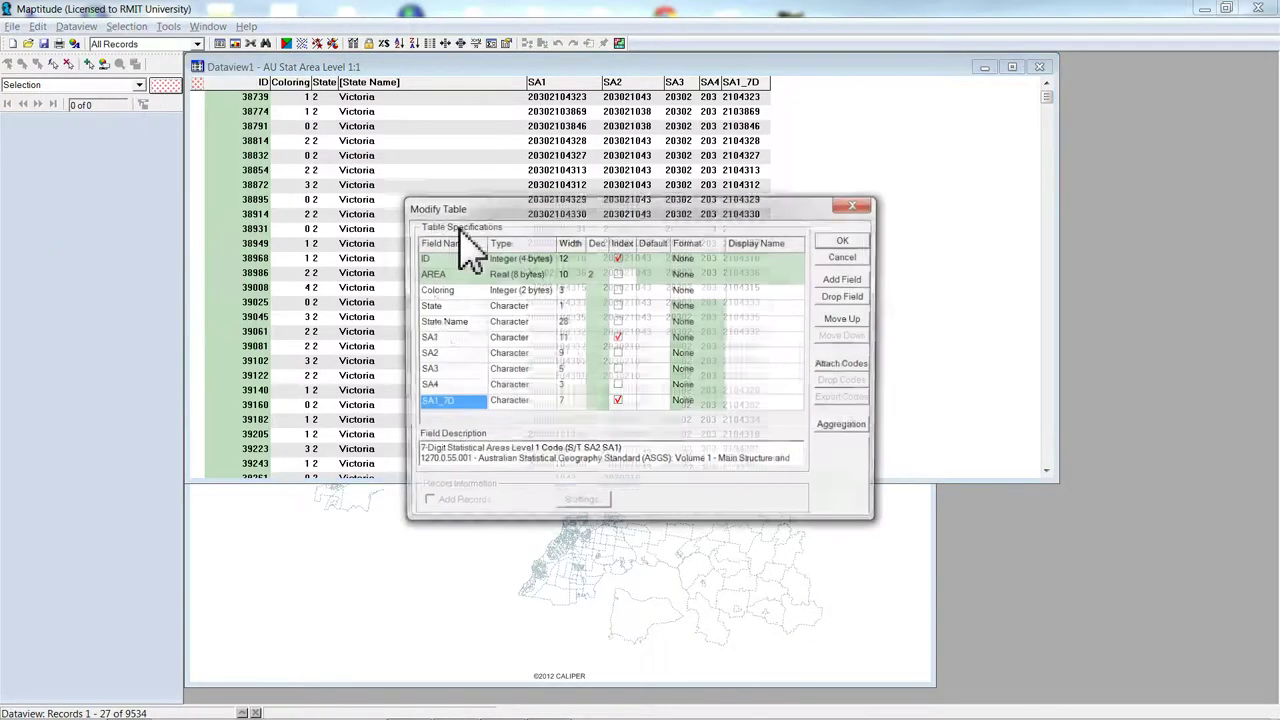
pyautogui.click(480, 298)
pyautogui.keyDown('shift'); pyautogui.click(465, 400); pyautogui.keyUp('shift')
pyautogui.click(843, 298)
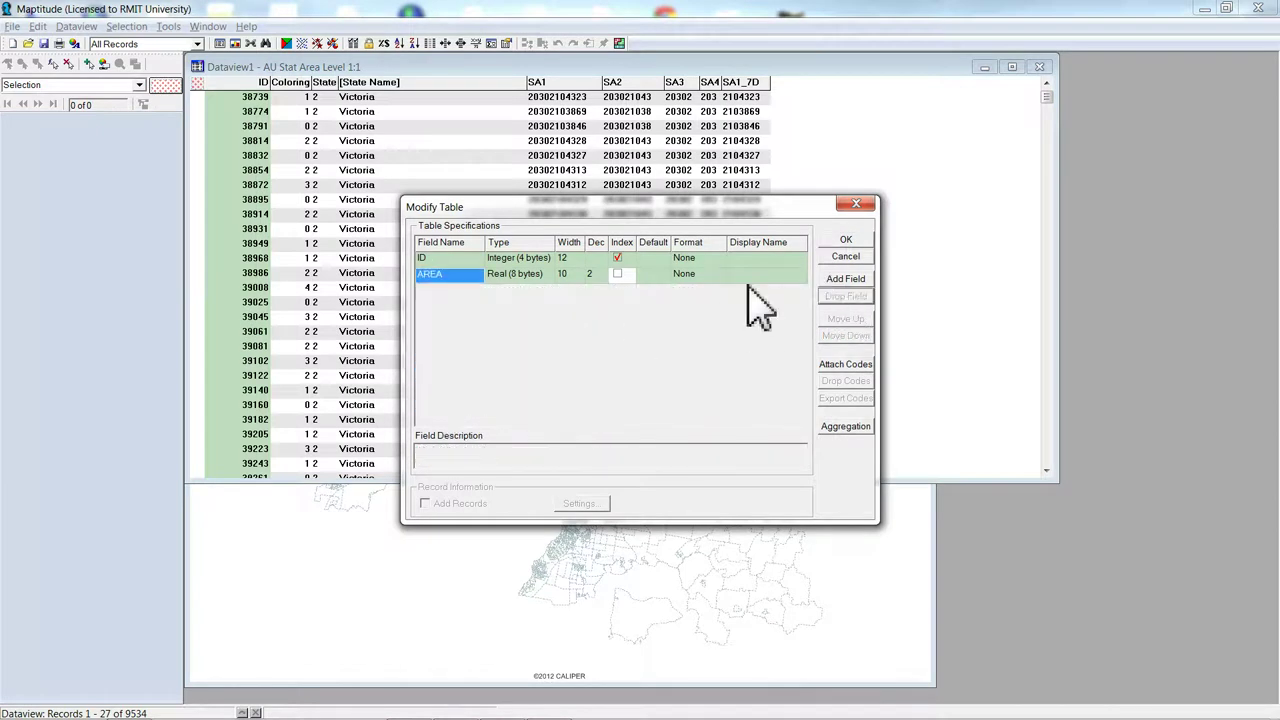
# Add six new fields to the AU Stat Area Level 1:1 table below AREA
pyautogui.click(848, 280)
pyautogui.click(848, 280)
pyautogui.click(849, 281)
pyautogui.click(849, 281)
pyautogui.click(849, 281)
pyautogui.click(849, 281)
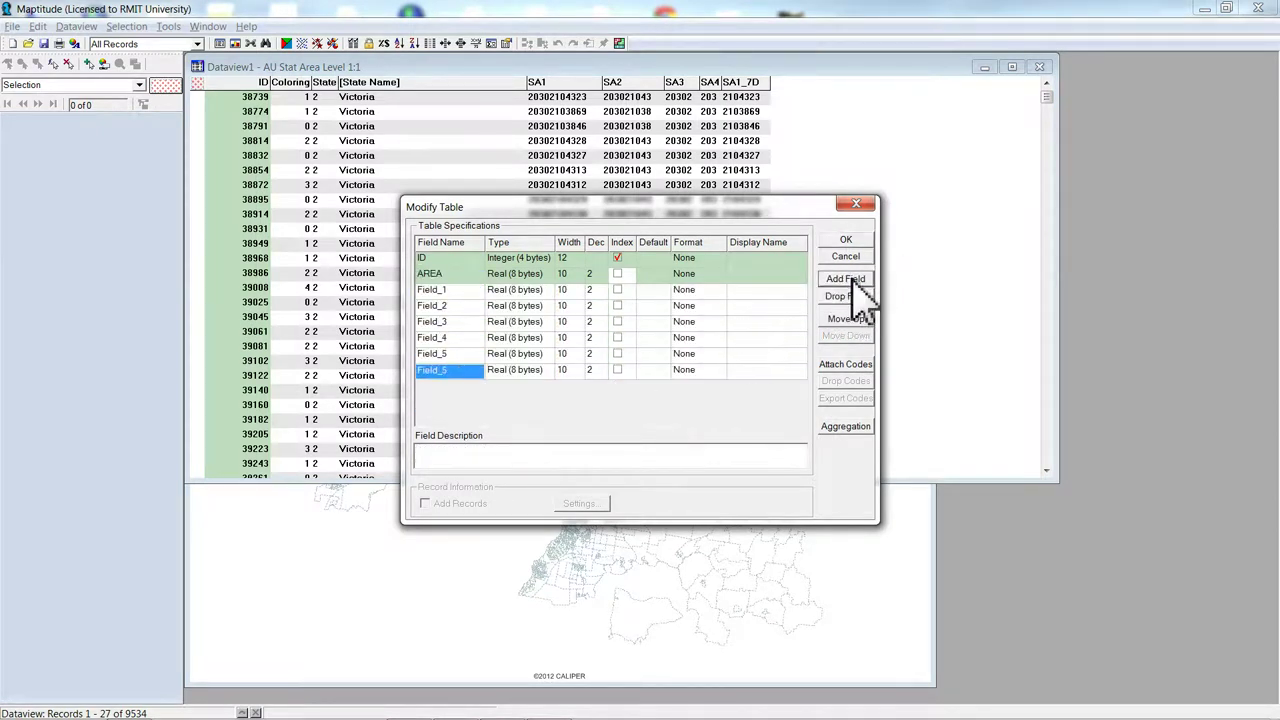
# Replace the default names of all six new fields with Dist
pyautogui.click(465, 291)
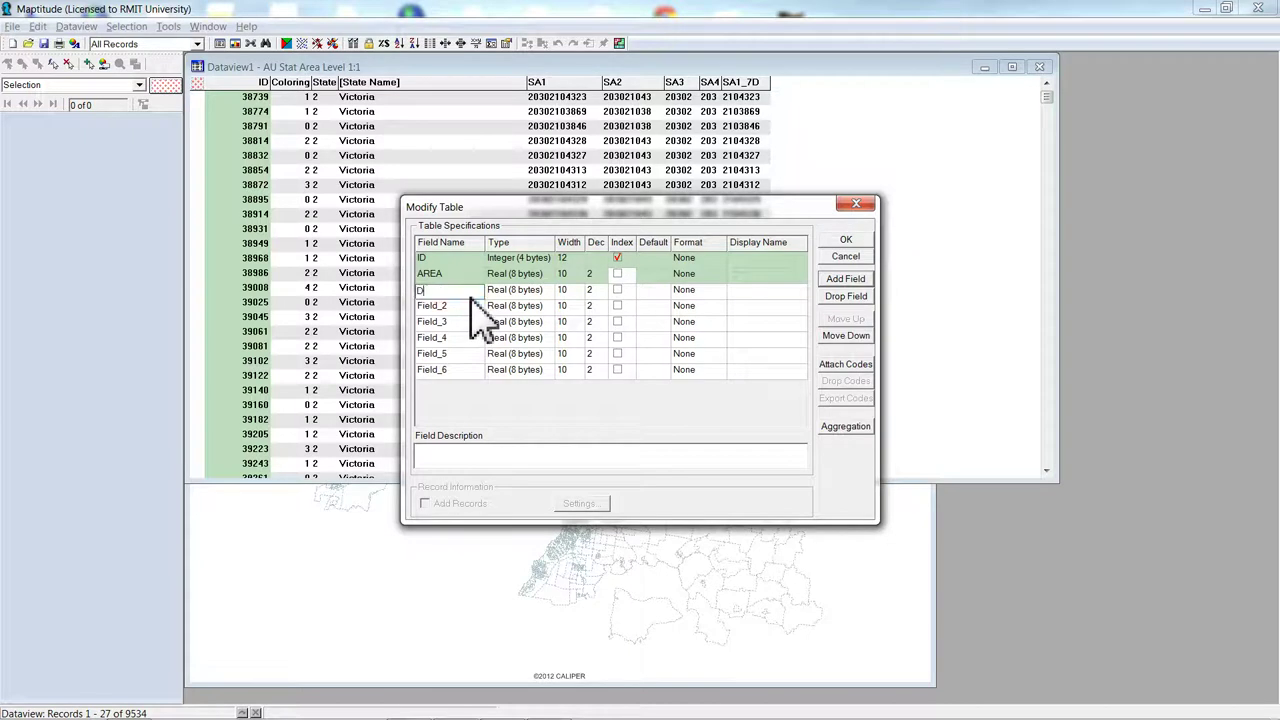
pyautogui.click(421, 293)
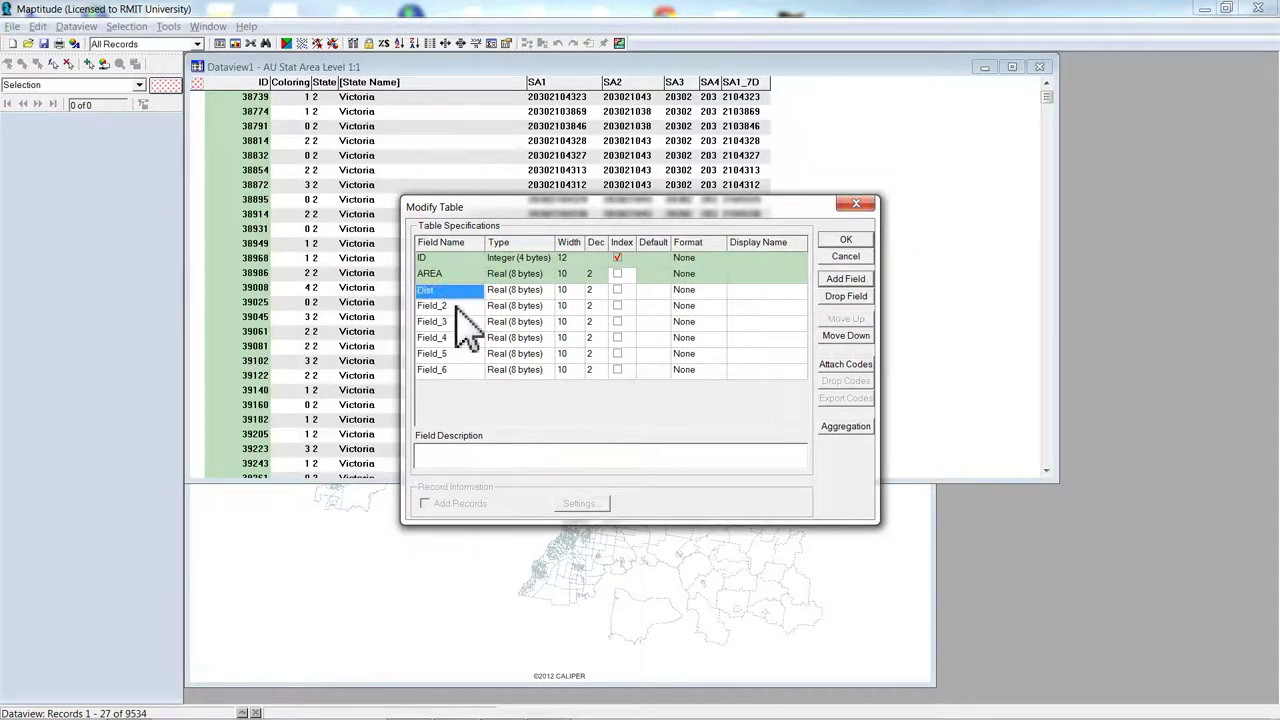
pyautogui.click(428, 306)
pyautogui.write('Dist')
pyautogui.click(434, 322)
pyautogui.write('Dist')
pyautogui.click(440, 338)
pyautogui.write('Dist')
pyautogui.click(436, 353)
pyautogui.write('Dist')
pyautogui.click(438, 369)
pyautogui.write('Dist')
# Append the numbers 1 to 6 in order to the new field names, making them Dist1 through Dist6
pyautogui.click(448, 292)
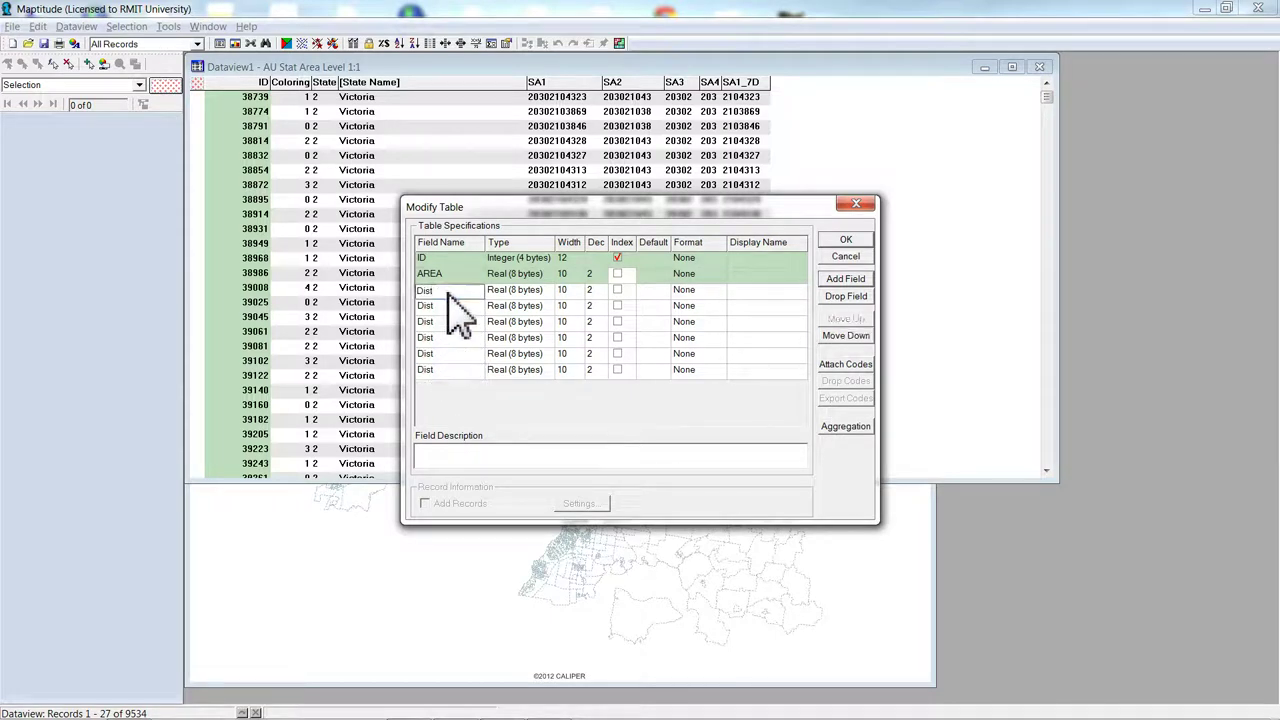
pyautogui.write('1')
pyautogui.click(452, 306)
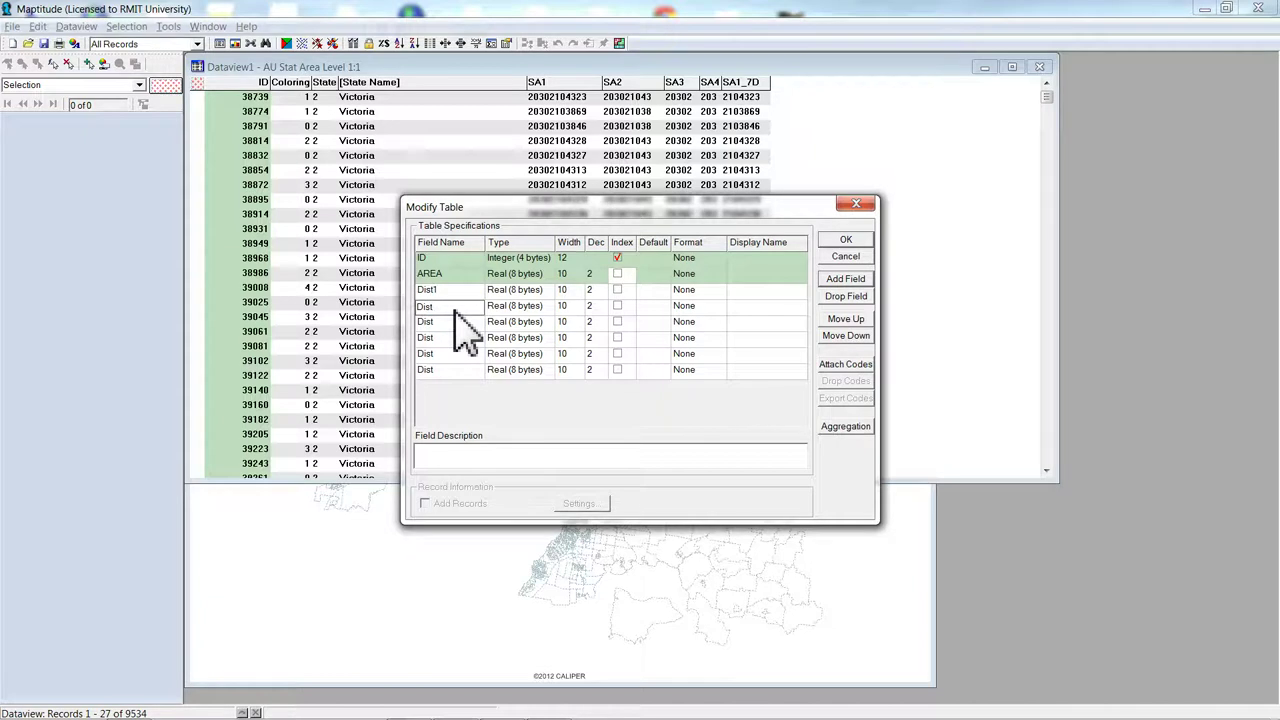
pyautogui.write('2')
pyautogui.click(452, 322)
pyautogui.click(450, 343)
pyautogui.click(448, 355)
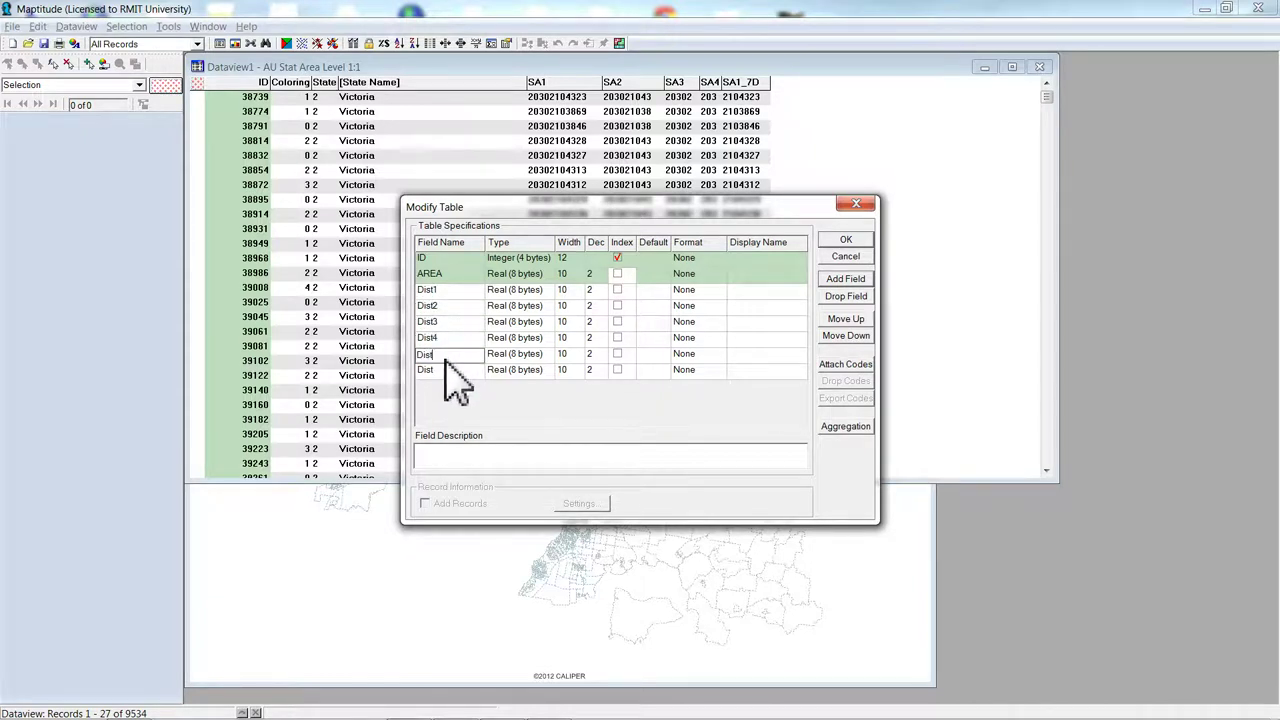
pyautogui.click(448, 372)
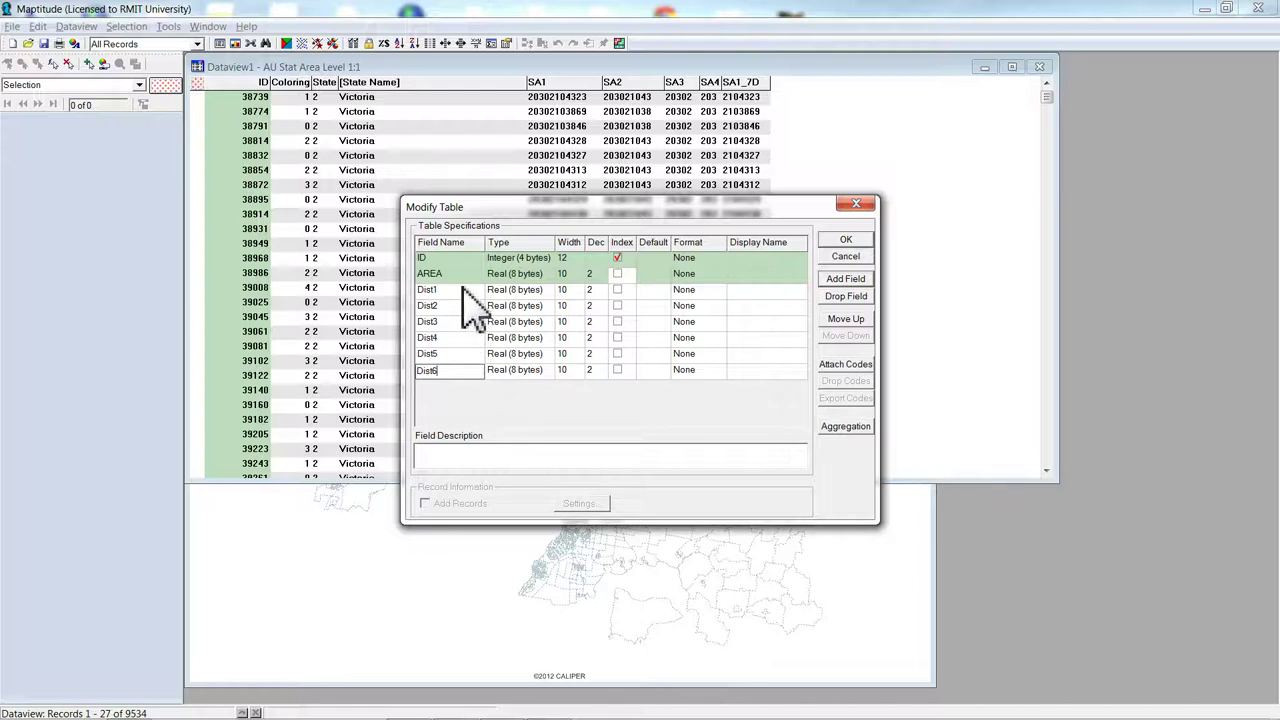
pyautogui.click(548, 372)
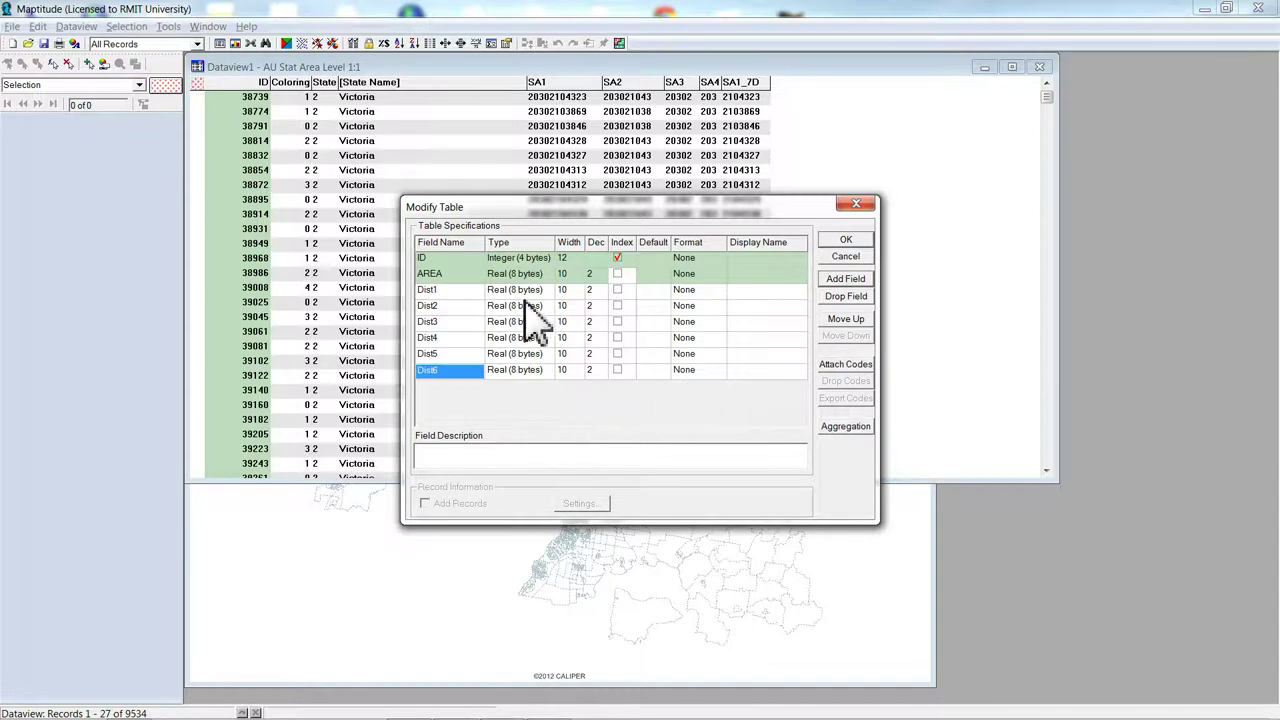
# Set the format of fields Dist1 through Dist6 to 12,345.00 km and apply the table modifications
pyautogui.click(702, 292)
pyautogui.moveTo(712, 304); pyautogui.dragTo(722, 370)
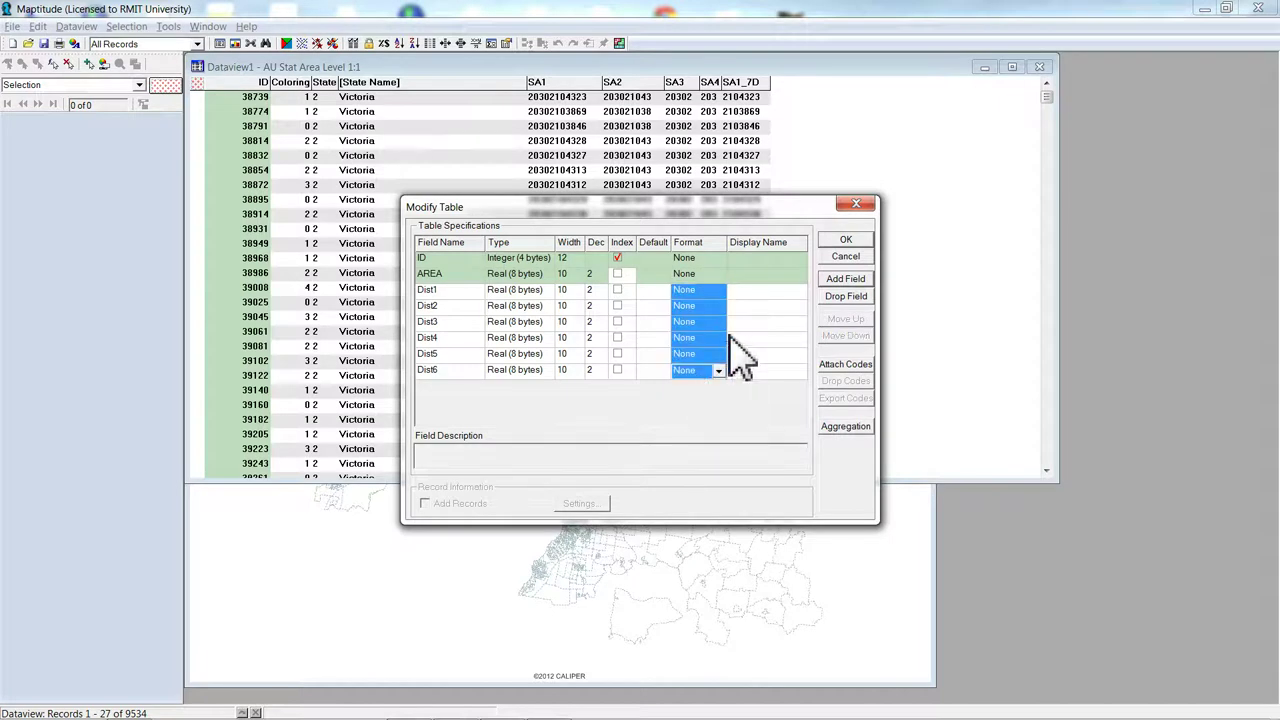
pyautogui.click(718, 370)
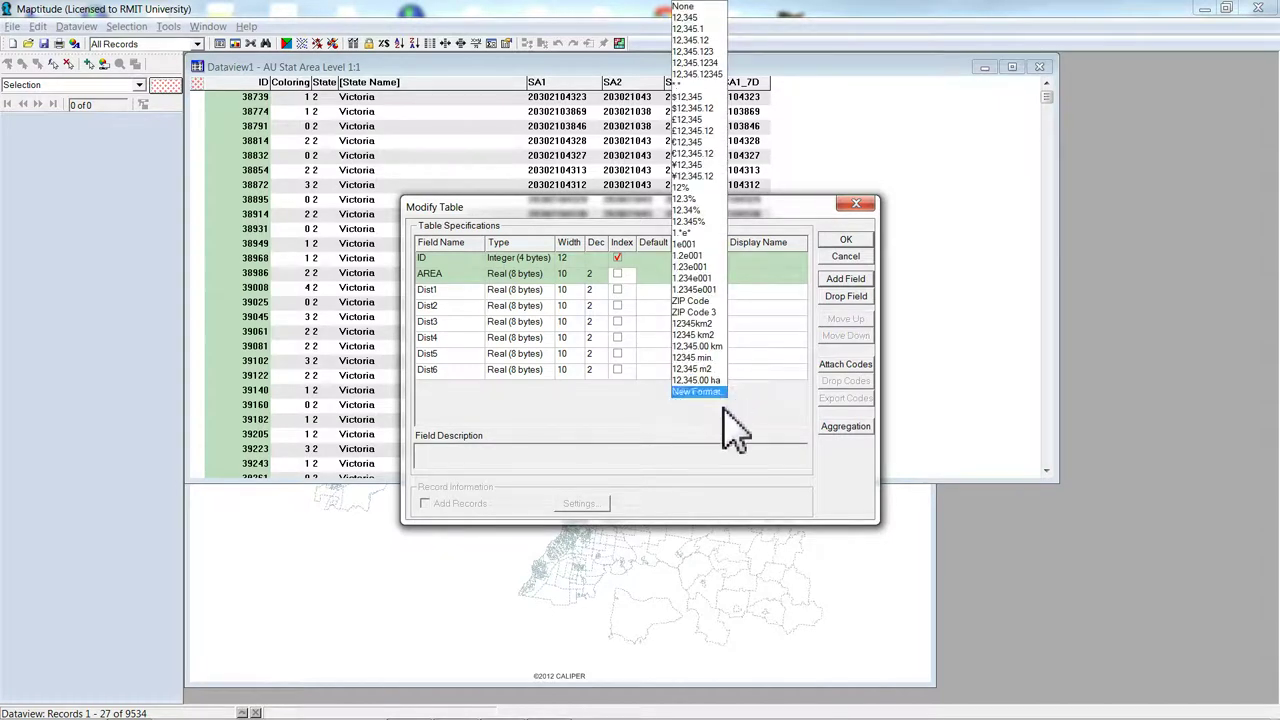
pyautogui.click(712, 347)
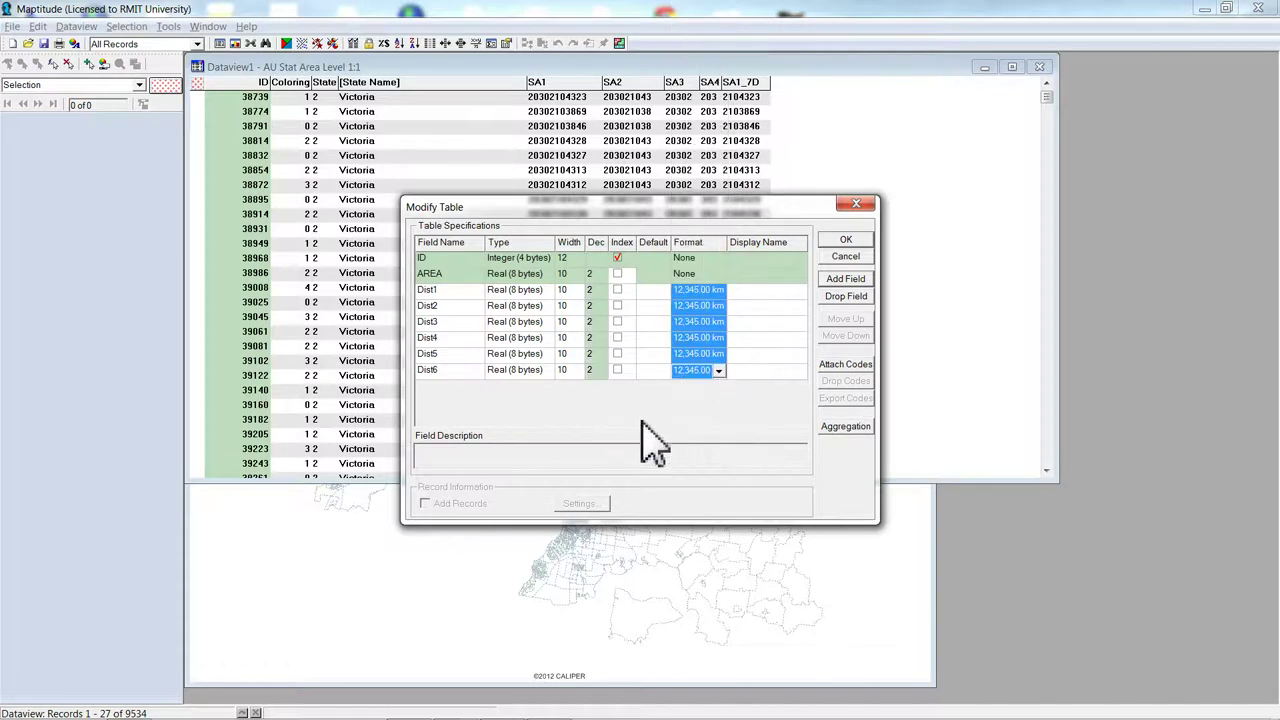
pyautogui.click(846, 243)
pyautogui.click(697, 405)
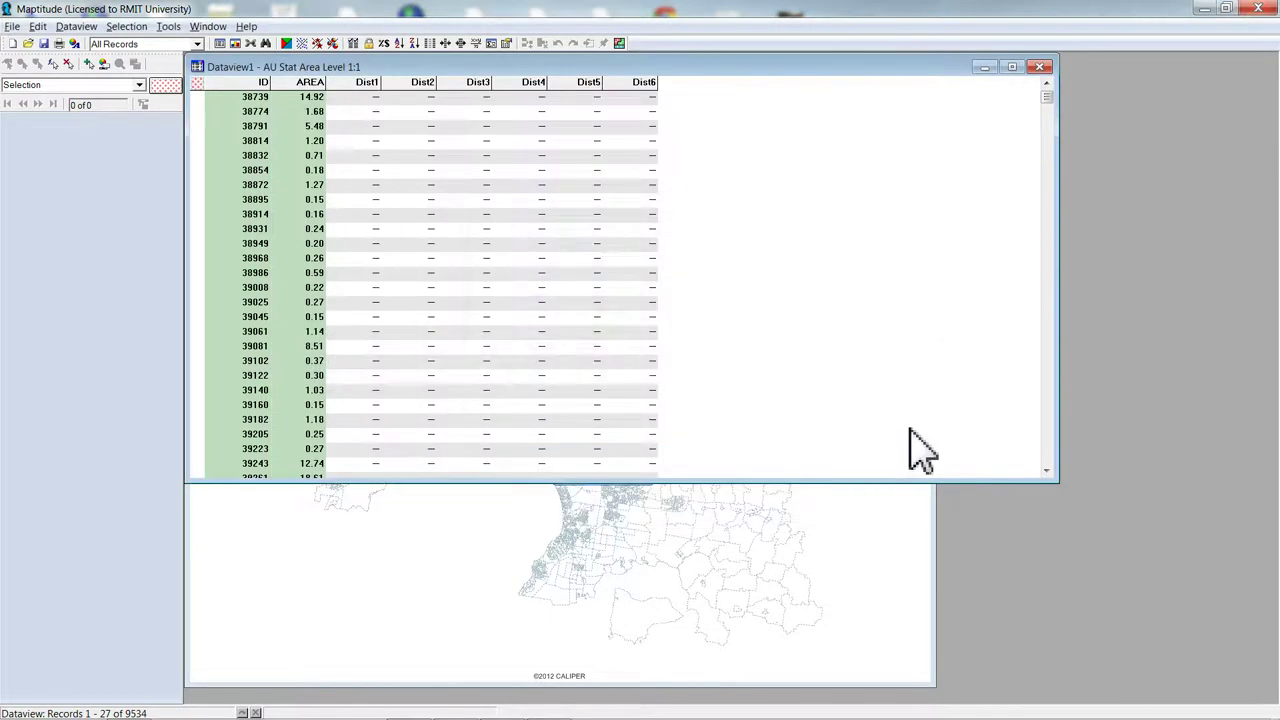
# Fill the Dist1 column by tagging each statistical area with its distance to the feature in the Highpoint layer
pyautogui.click(366, 83)
pyautogui.rightClick(370, 84)
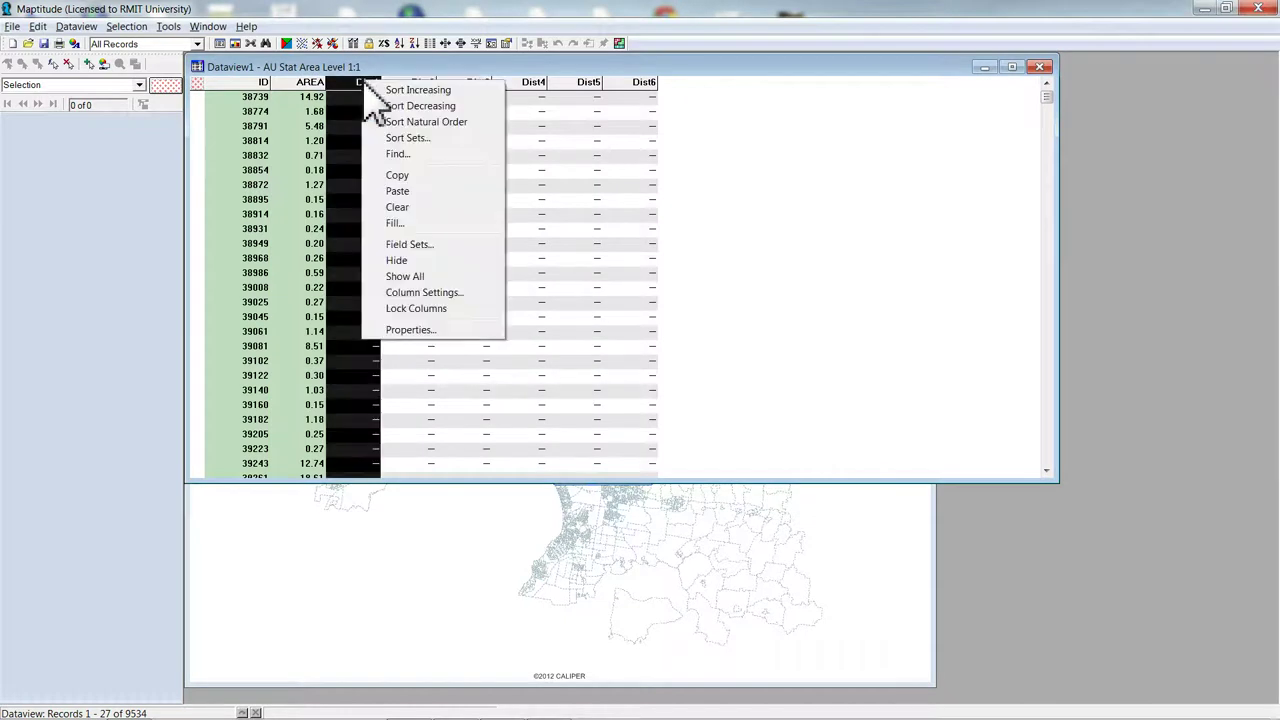
pyautogui.click(415, 226)
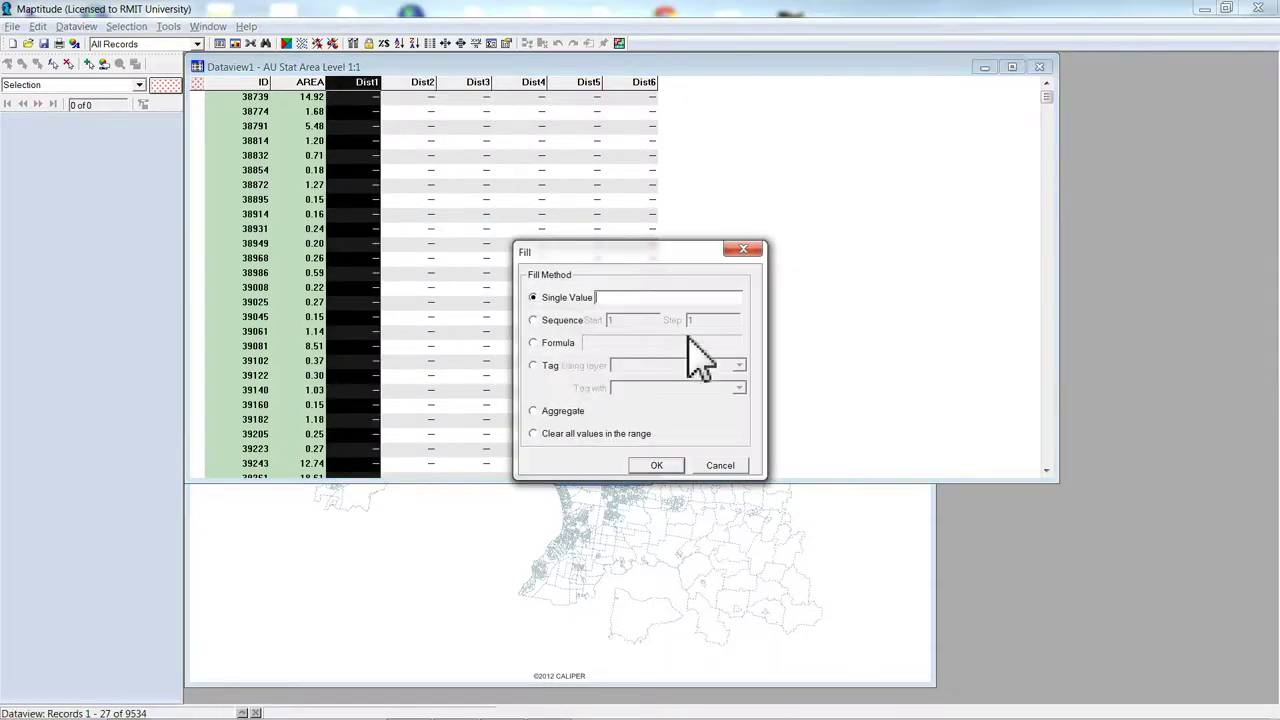
pyautogui.click(536, 365)
pyautogui.click(740, 365)
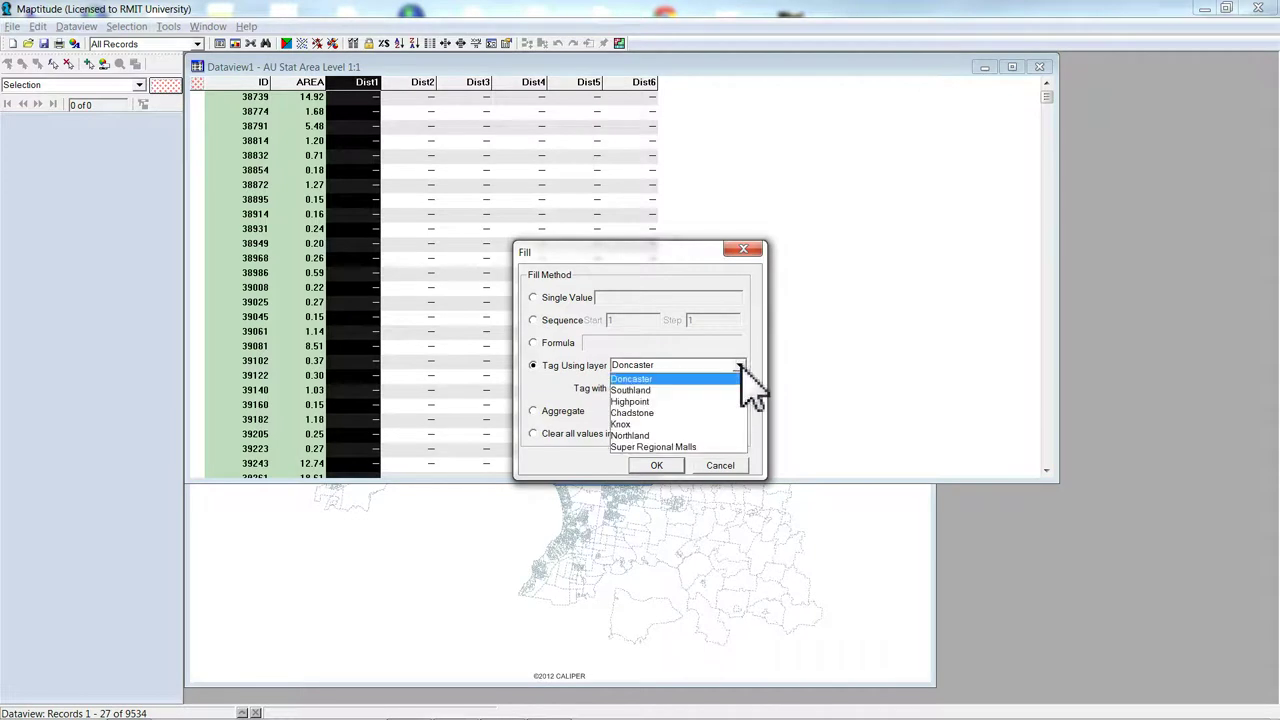
pyautogui.click(713, 400)
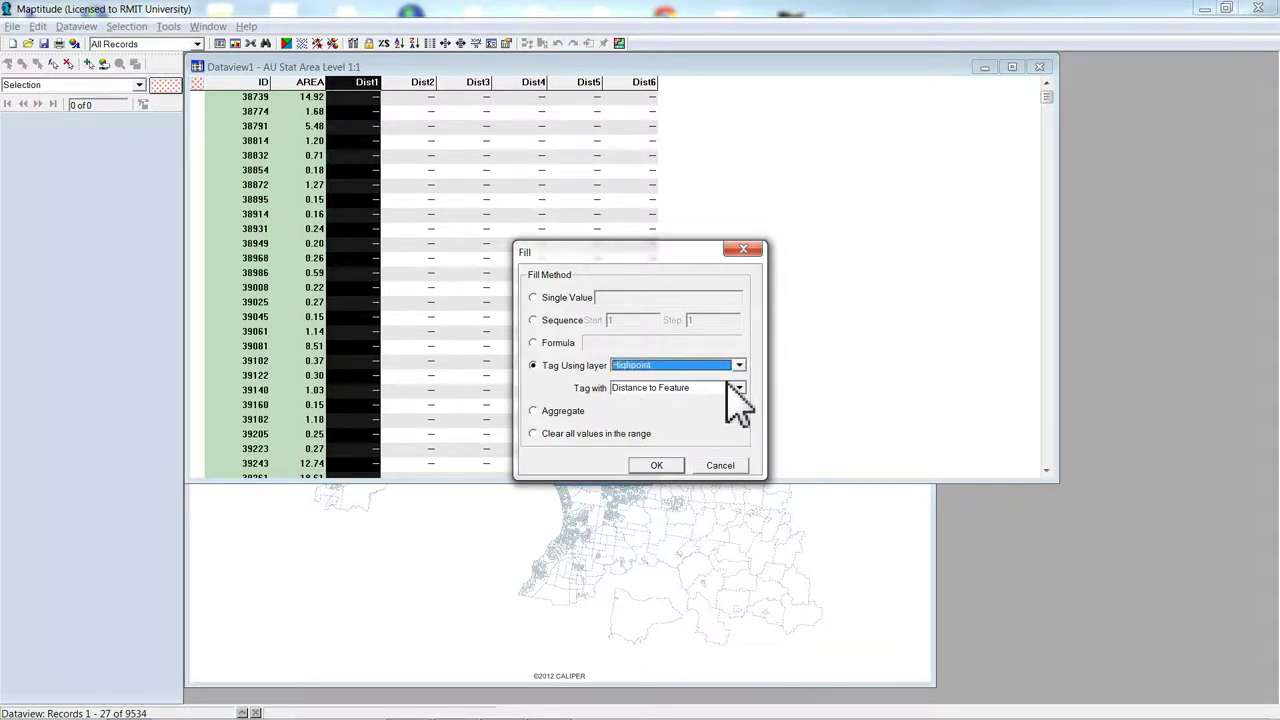
pyautogui.click(660, 466)
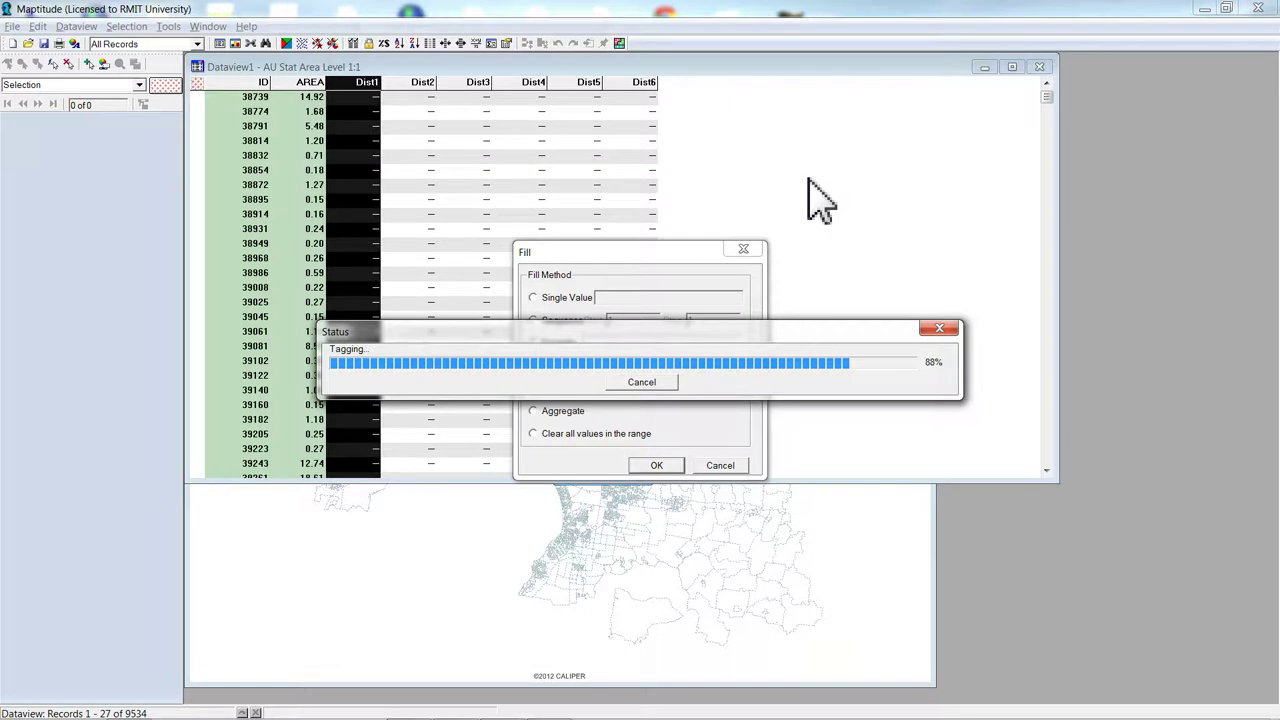
# Select the Dist2 column and open its Fill settings
pyautogui.click(418, 84)
pyautogui.rightClick(416, 88)
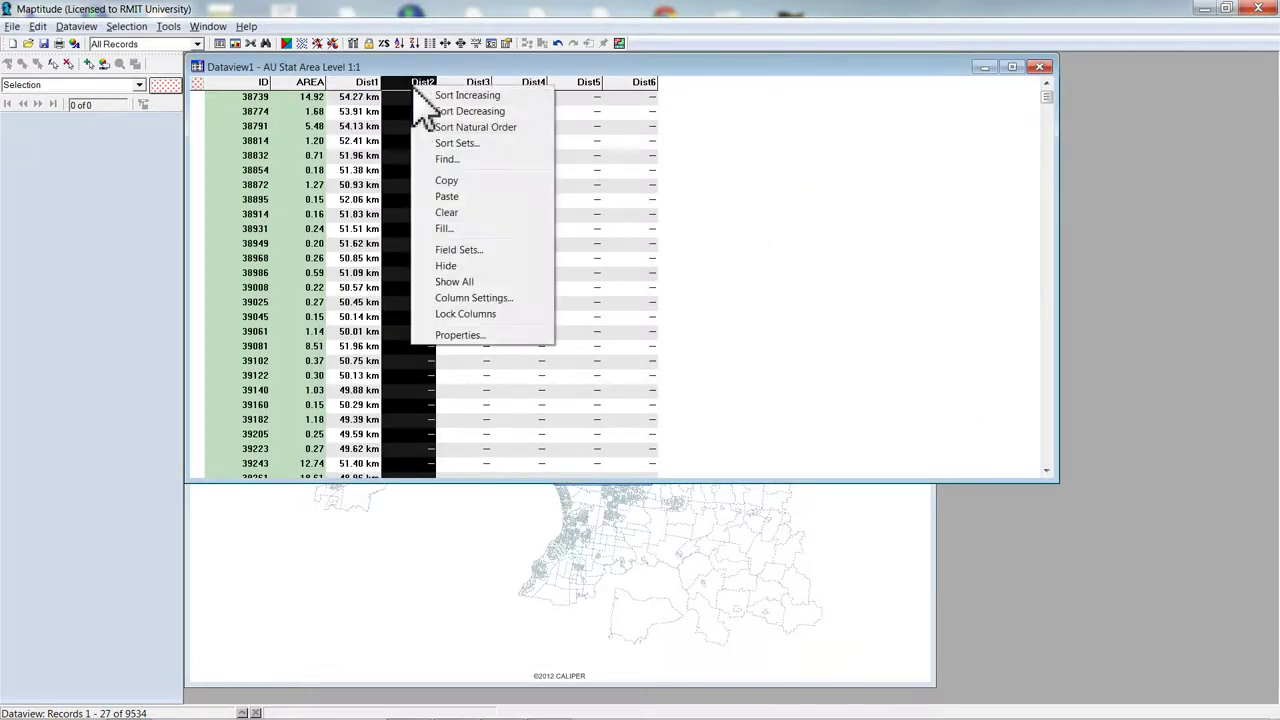
pyautogui.click(448, 228)
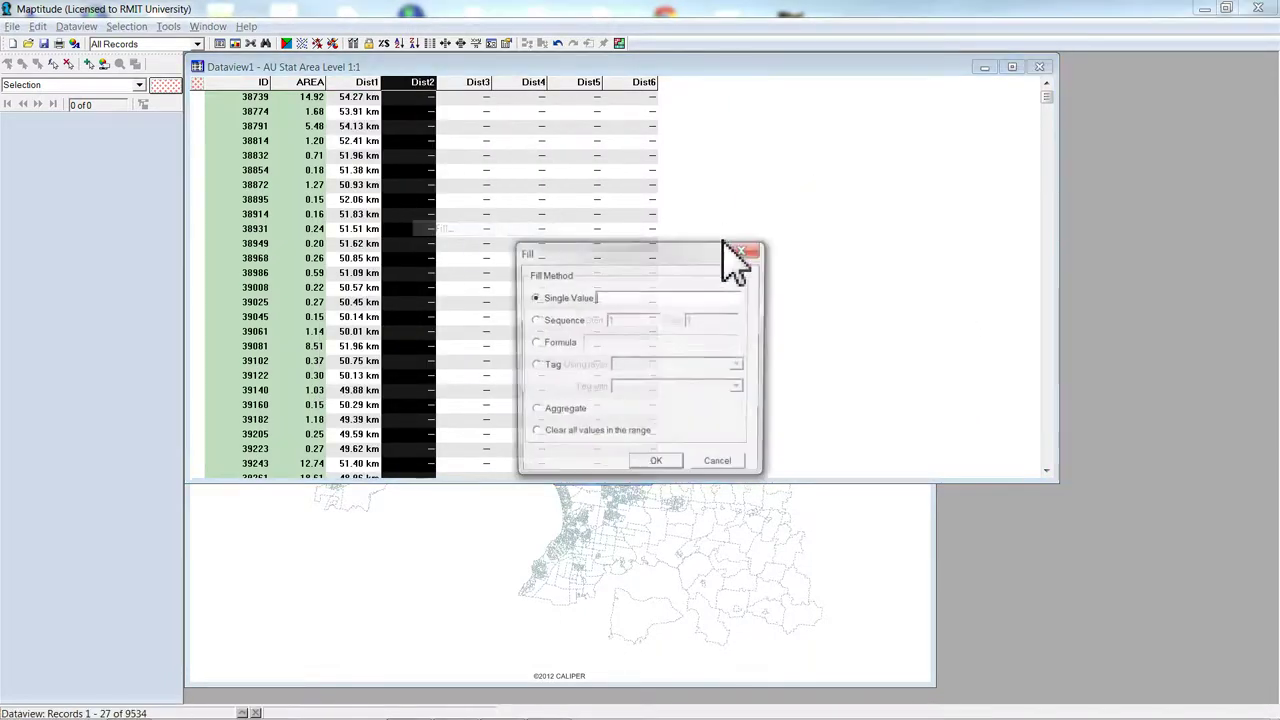
pyautogui.click(534, 343)
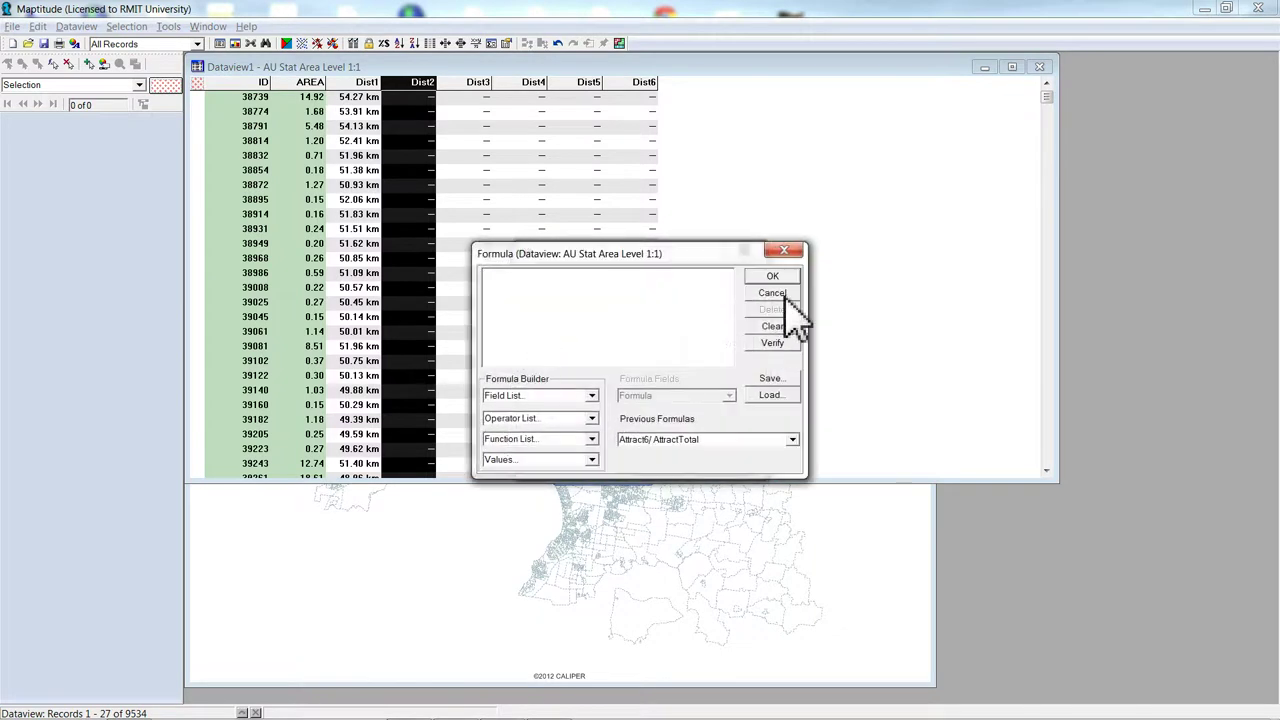
pyautogui.click(784, 295)
pyautogui.click(533, 345)
pyautogui.click(770, 293)
pyautogui.click(536, 344)
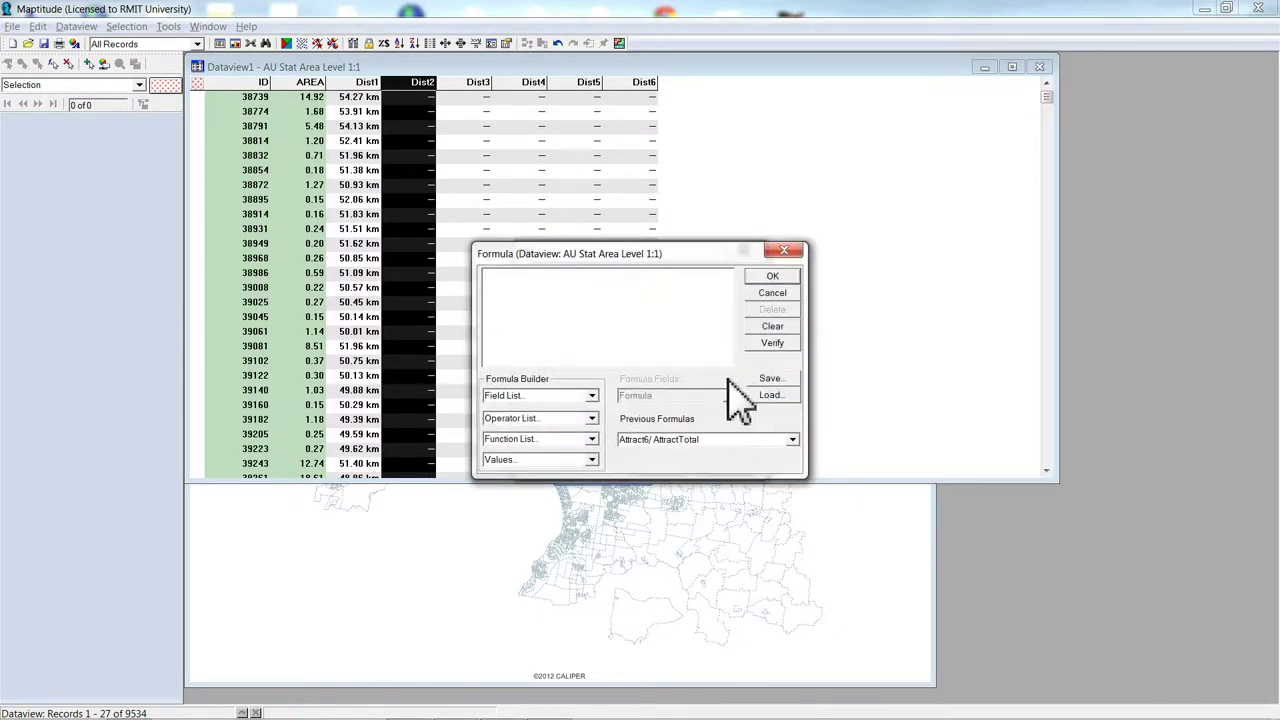
pyautogui.click(770, 293)
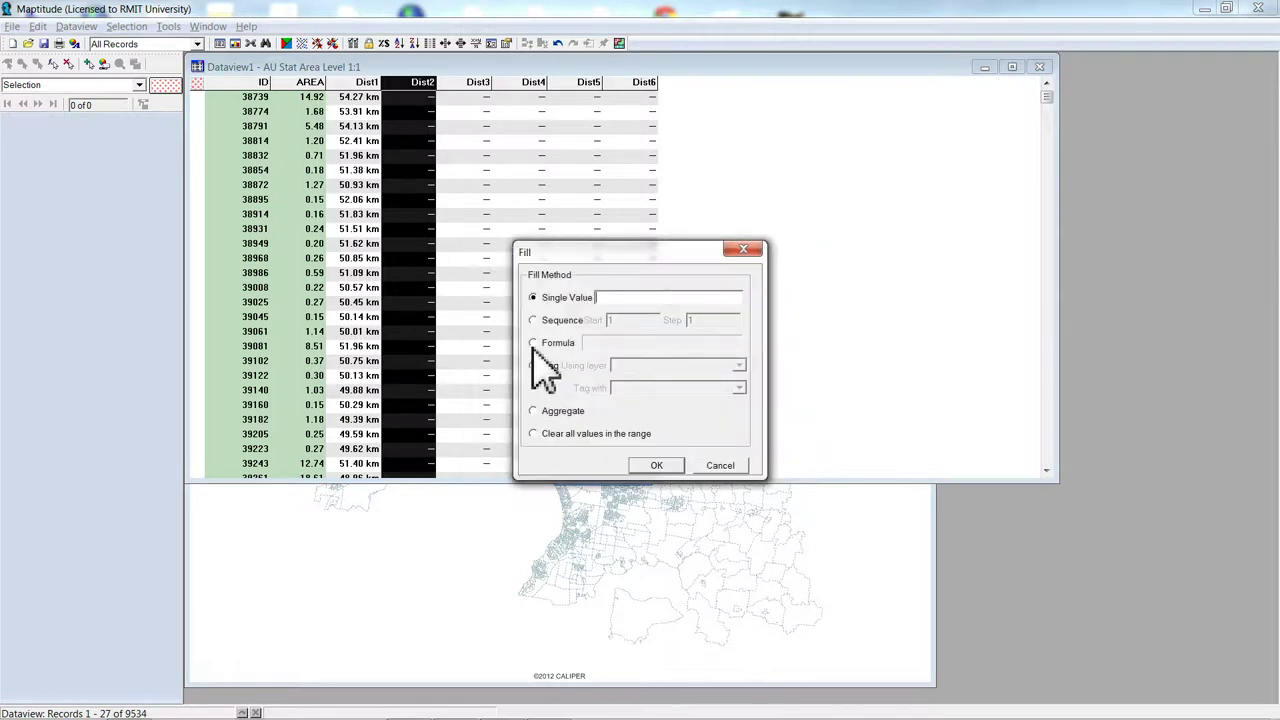
# Fill Dist2 by tagging with the Distance to Feature from the Northland layer
pyautogui.click(533, 366)
pyautogui.click(739, 365)
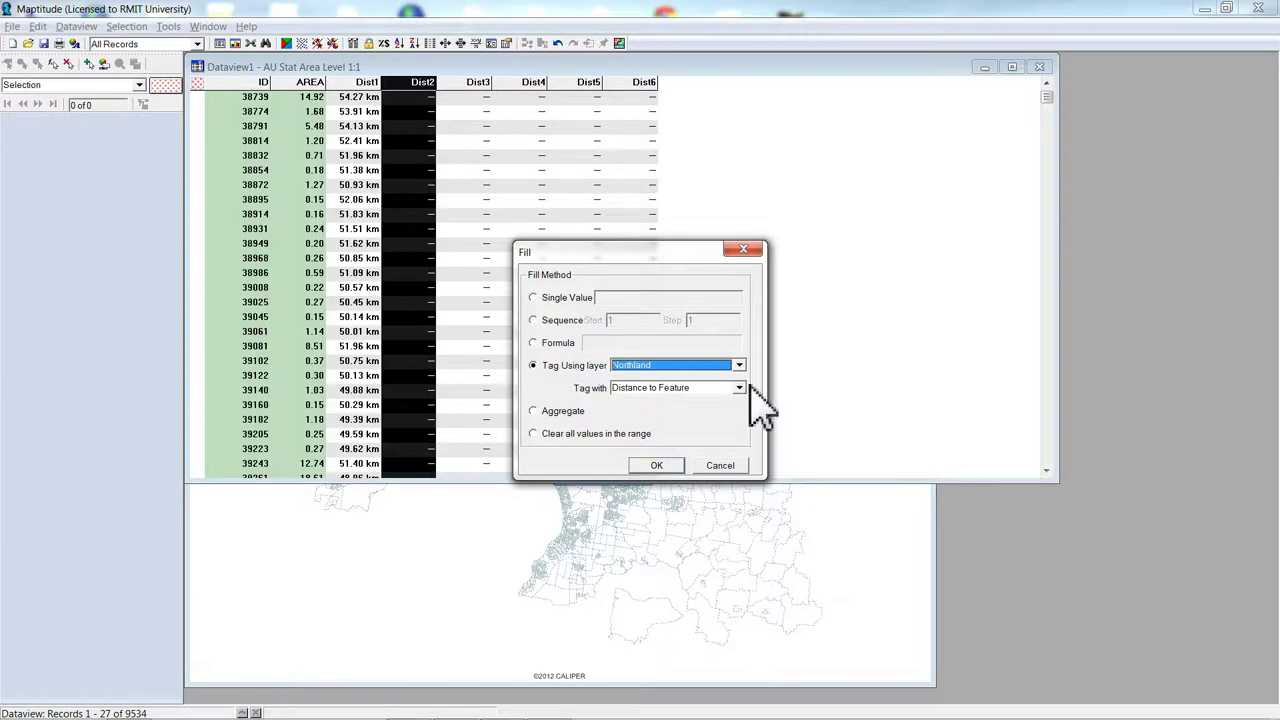
pyautogui.click(656, 465)
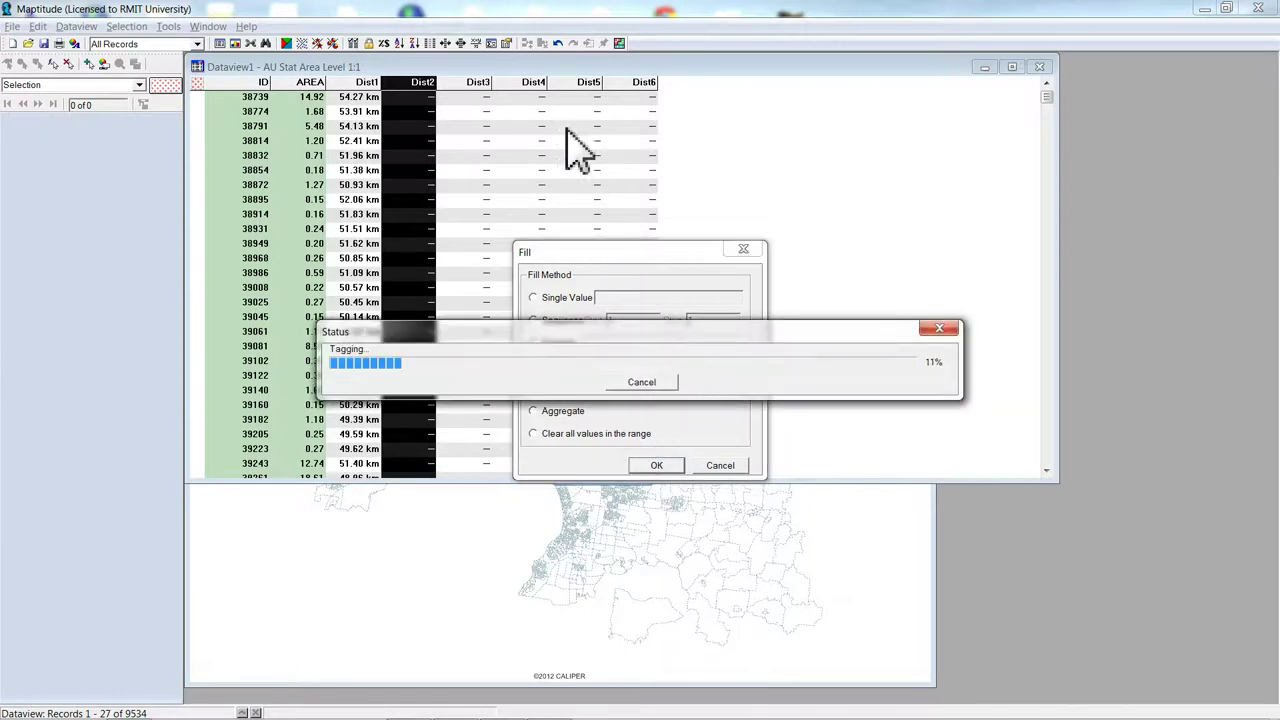
# Fill the Dist3 column by tagging each area with its Distance to Feature from the Doncaster layer
pyautogui.click(477, 85)
pyautogui.rightClick(477, 85)
pyautogui.click(530, 228)
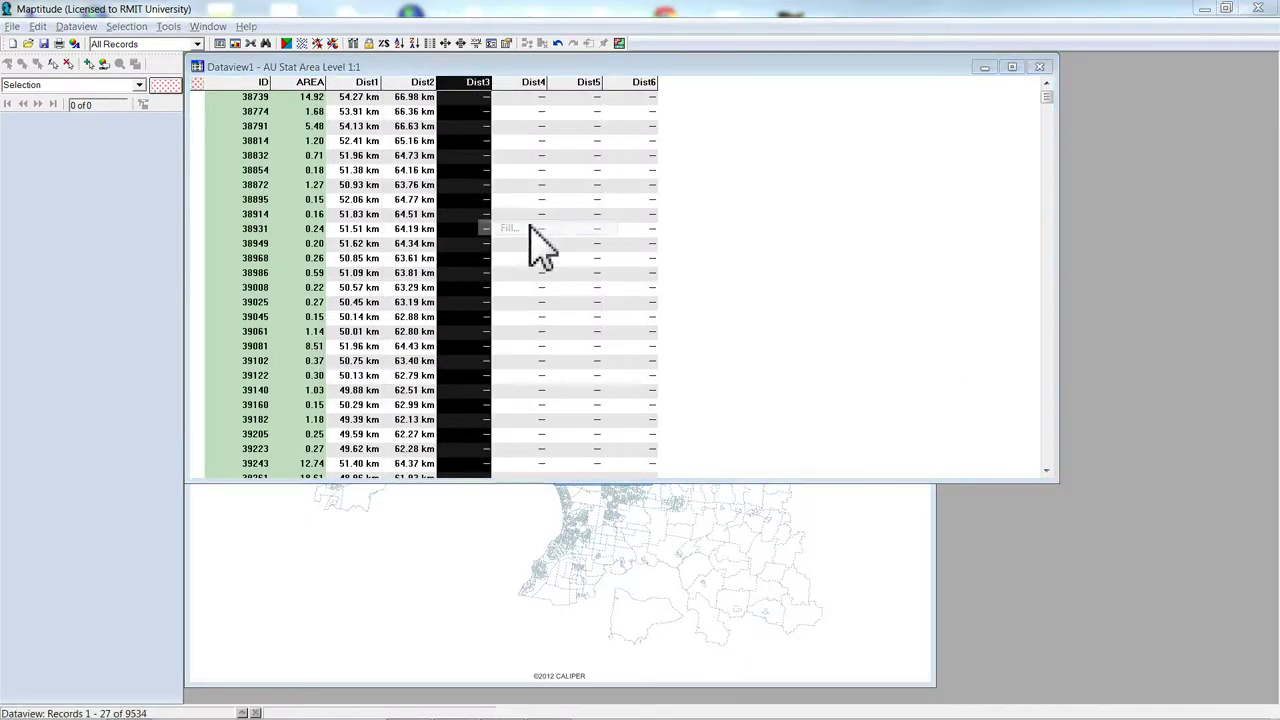
pyautogui.click(572, 366)
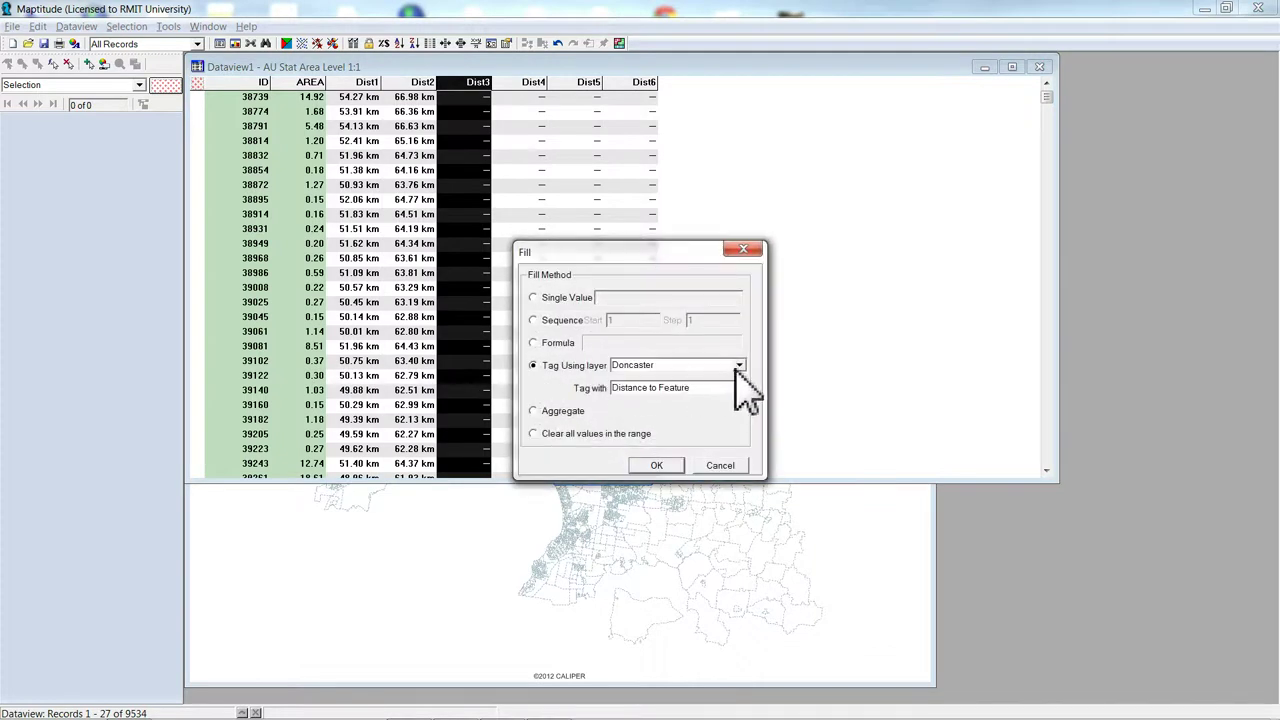
pyautogui.click(648, 464)
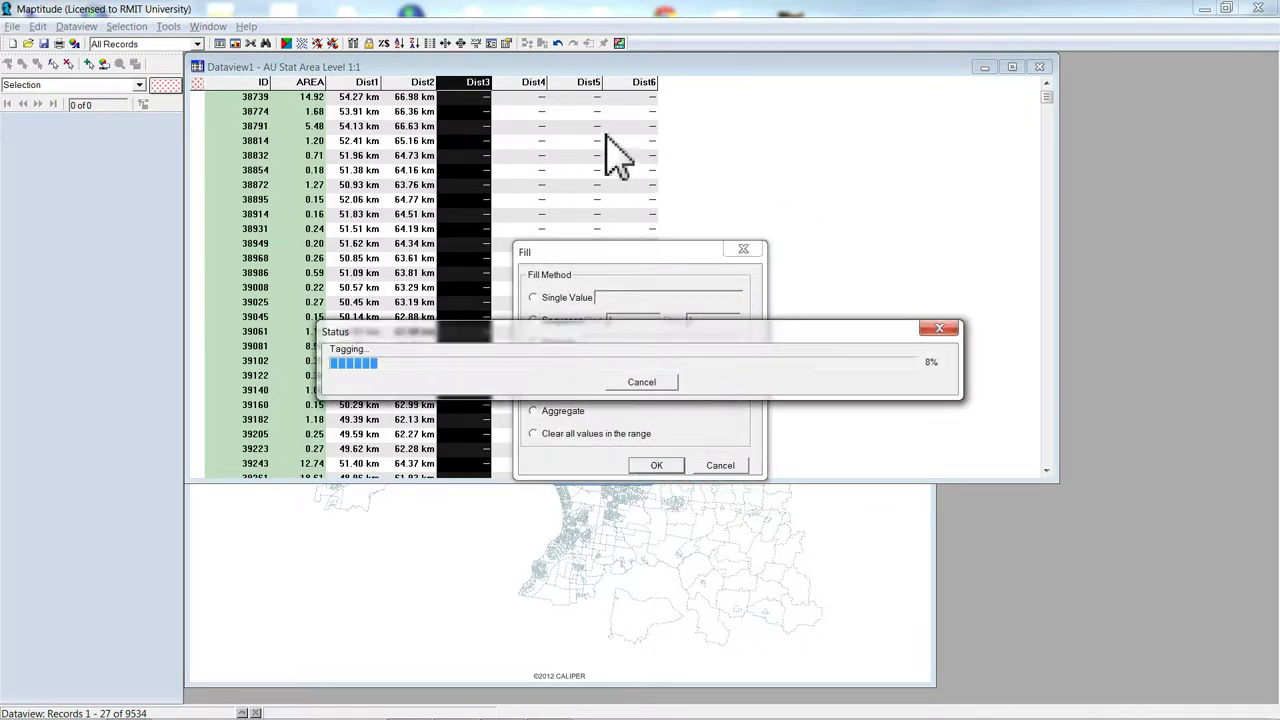
# Fill the Dist4 column by tagging each area with its Distance to Feature from the Chadstone layer
pyautogui.click(535, 84)
pyautogui.rightClick(538, 88)
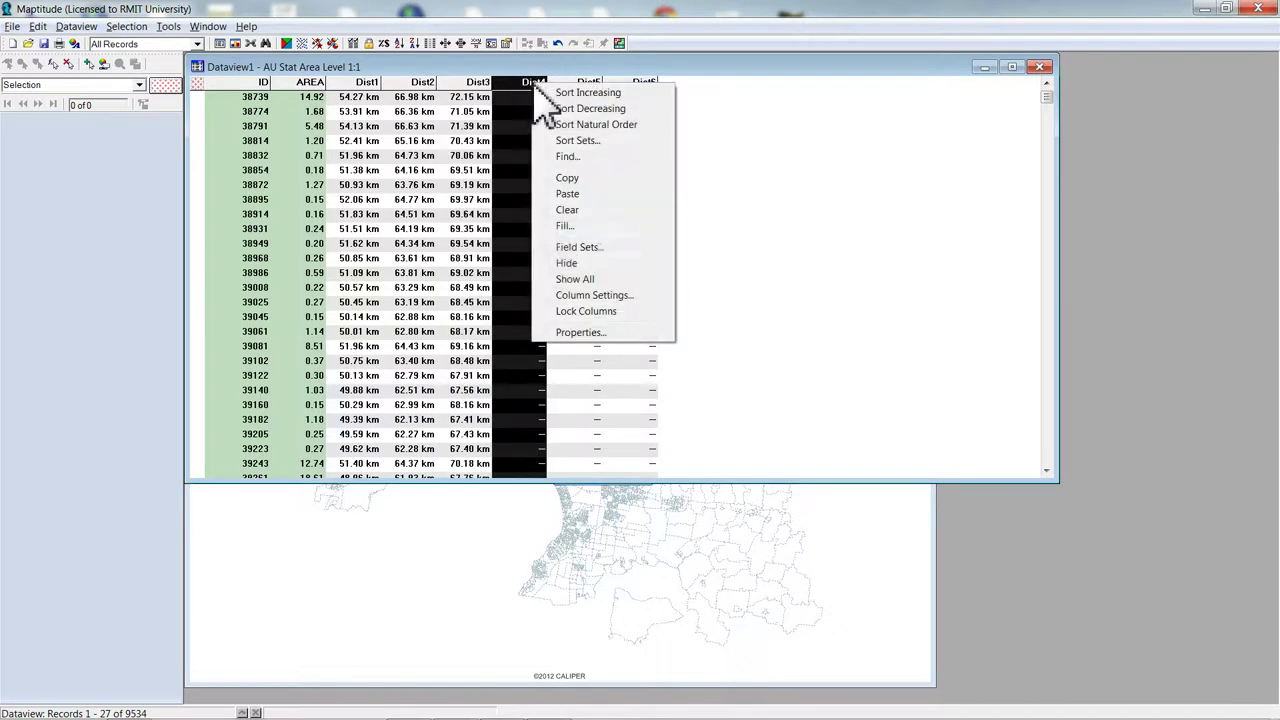
pyautogui.click(566, 226)
pyautogui.click(547, 368)
pyautogui.click(738, 365)
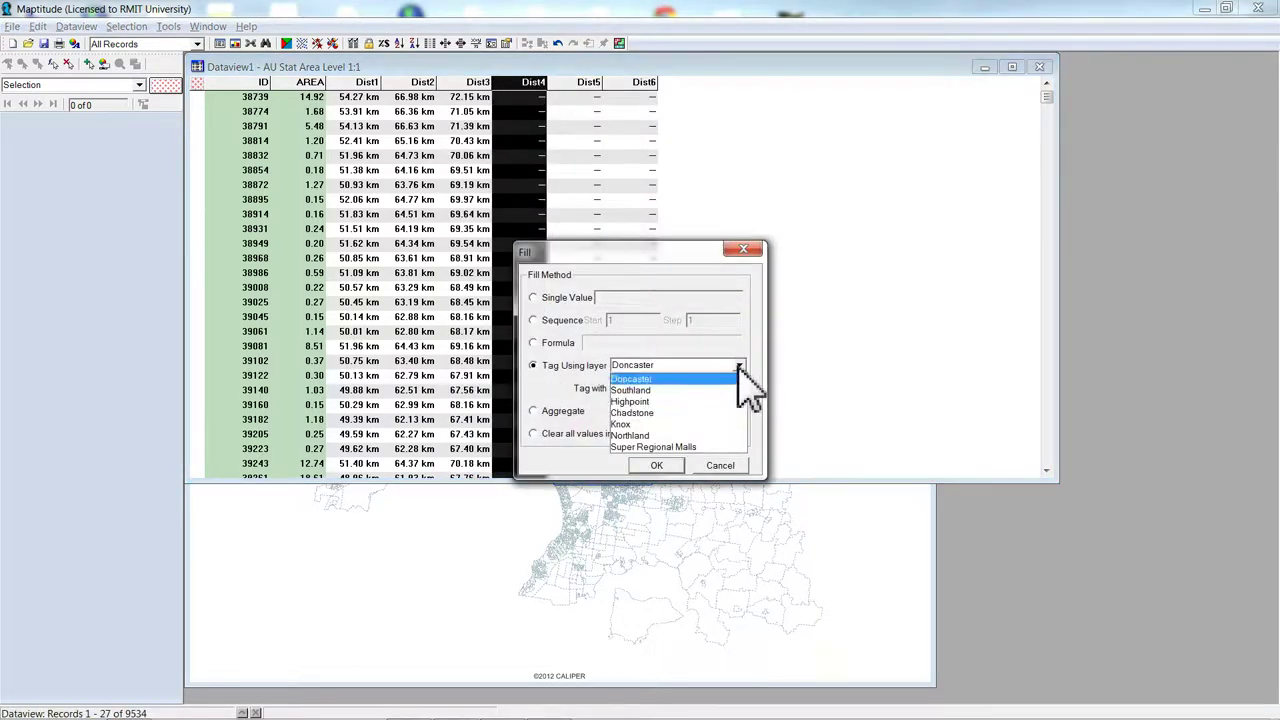
pyautogui.click(700, 412)
pyautogui.click(656, 465)
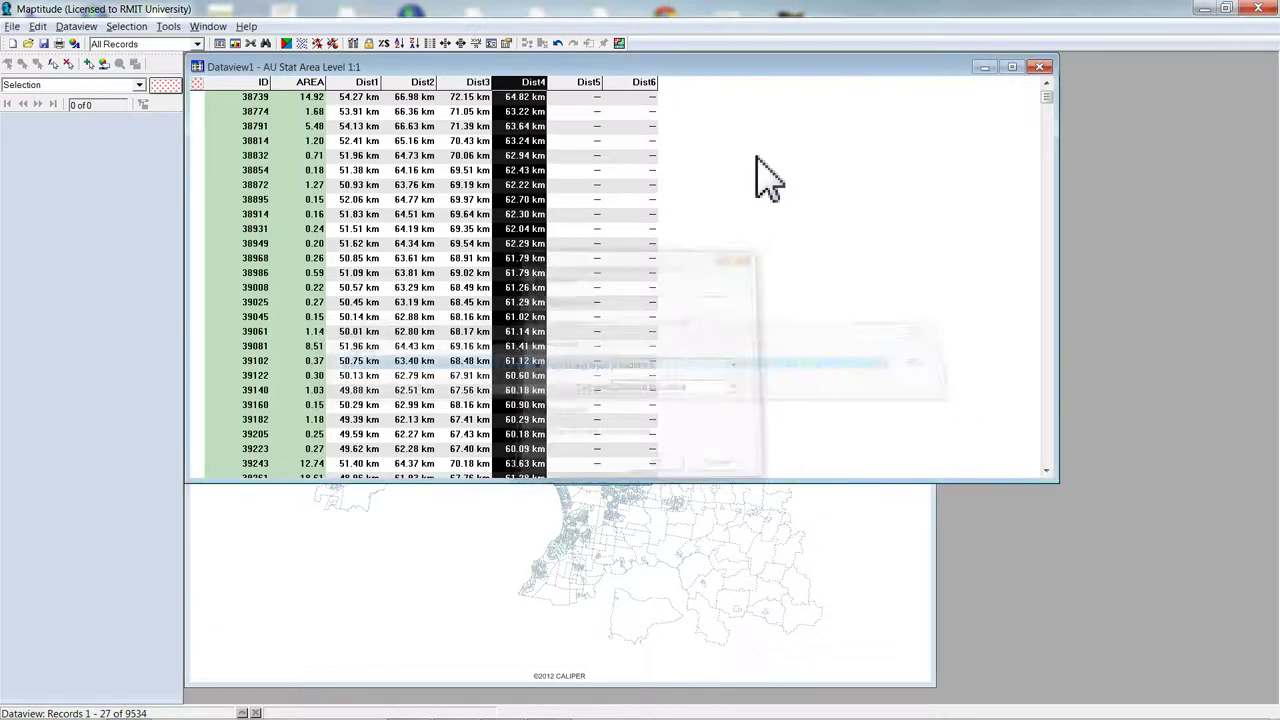
# Fill the Dist5 column by tagging each area with its Distance to Feature from the Knox layer
pyautogui.click(590, 83)
pyautogui.rightClick(588, 84)
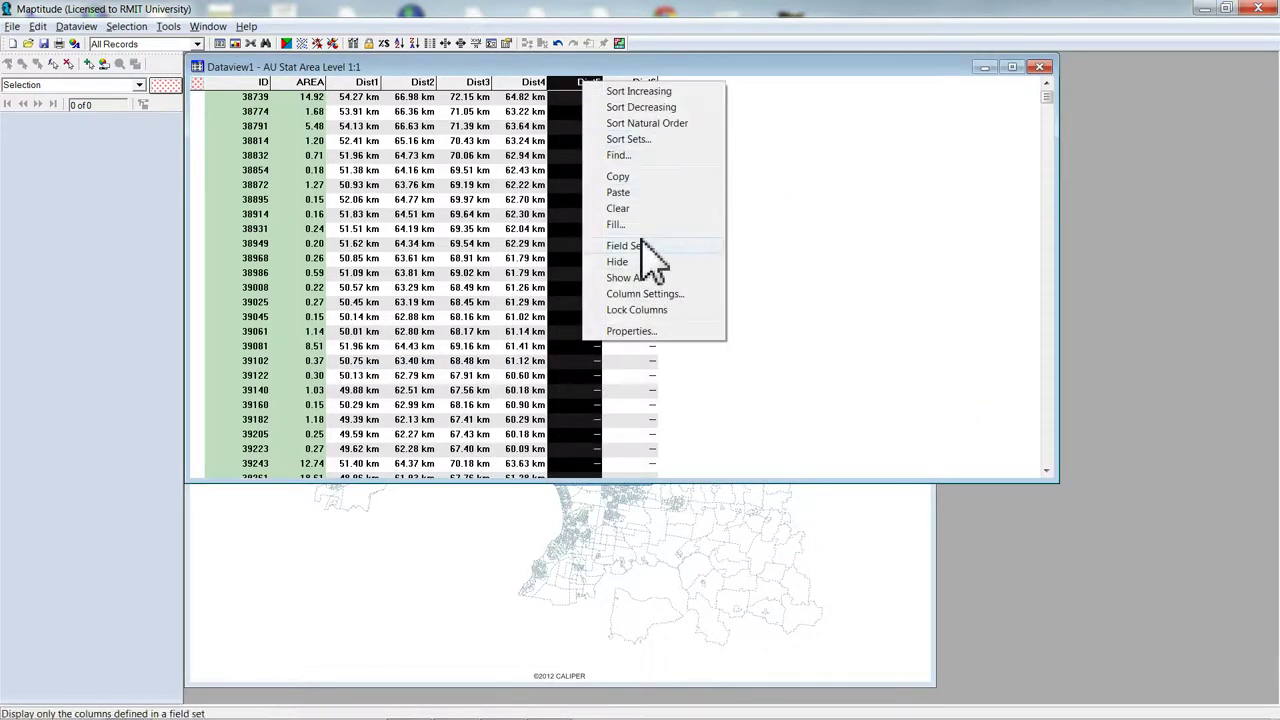
pyautogui.click(630, 225)
pyautogui.click(534, 365)
pyautogui.click(740, 366)
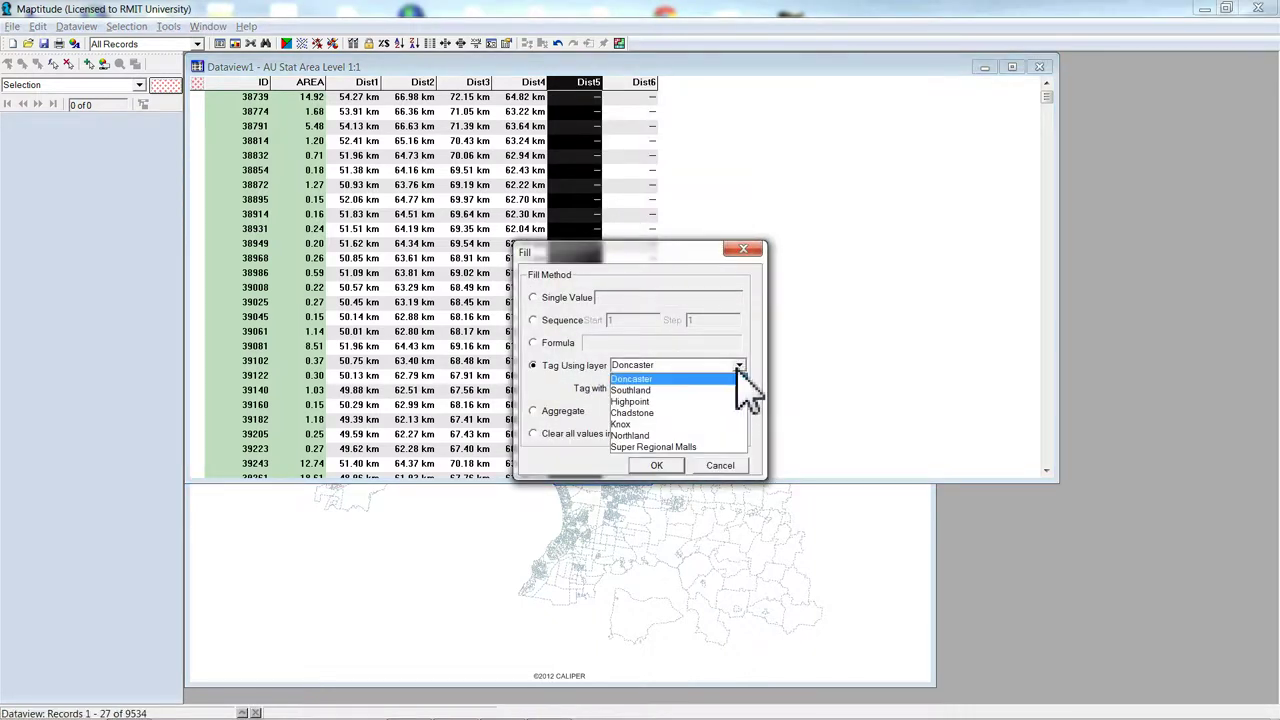
pyautogui.click(714, 424)
pyautogui.click(660, 465)
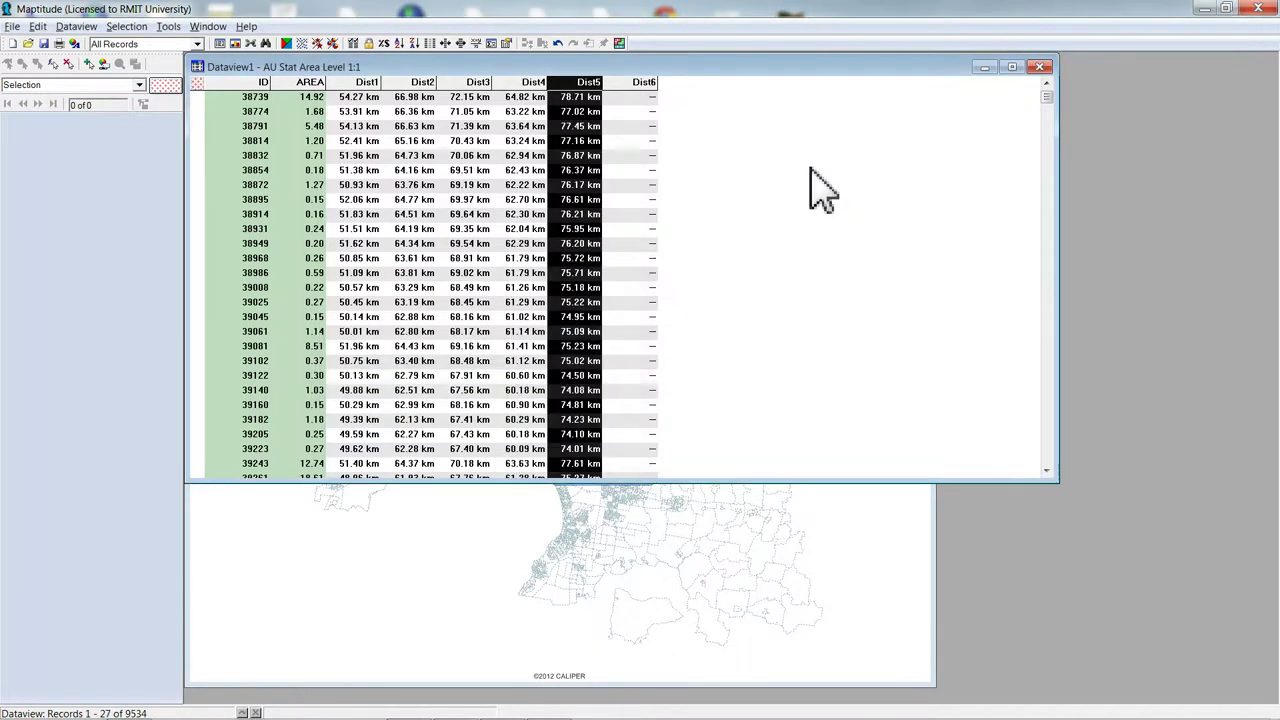
# Fill the Dist6 column by tagging each area with its Distance to Feature from the Southland layer
pyautogui.rightClick(643, 85)
pyautogui.click(697, 226)
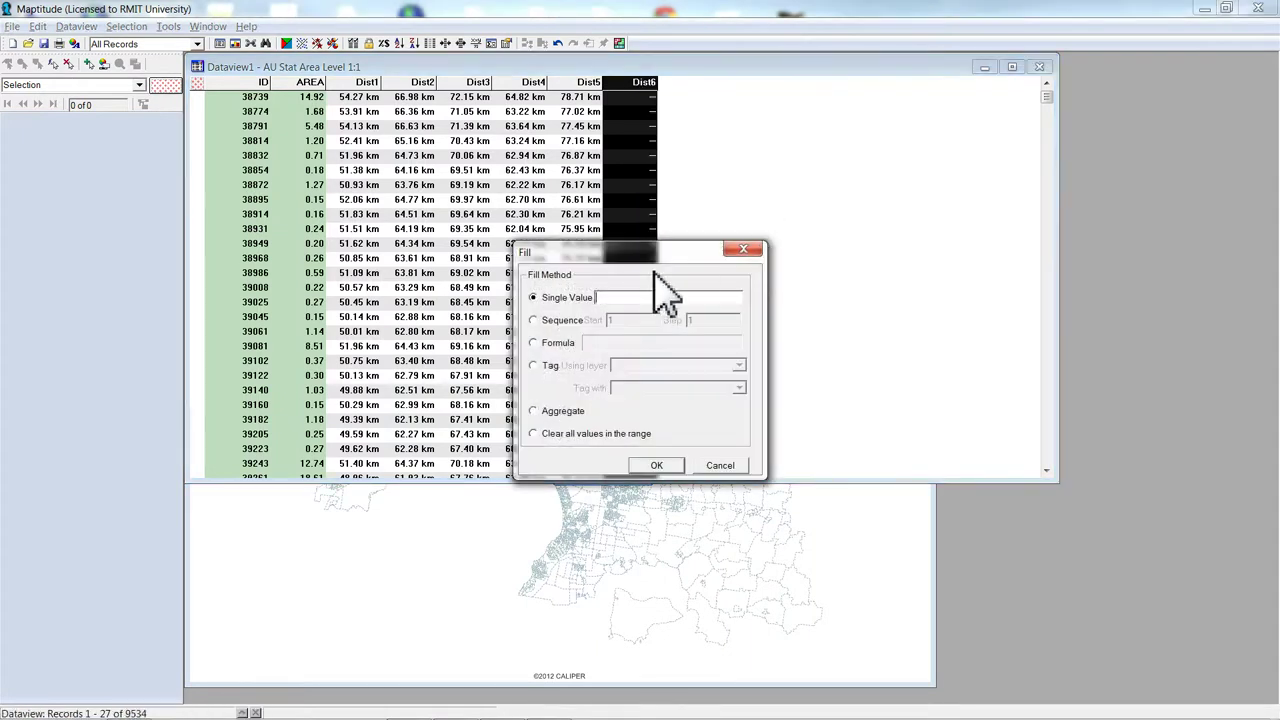
pyautogui.click(545, 367)
pyautogui.click(740, 366)
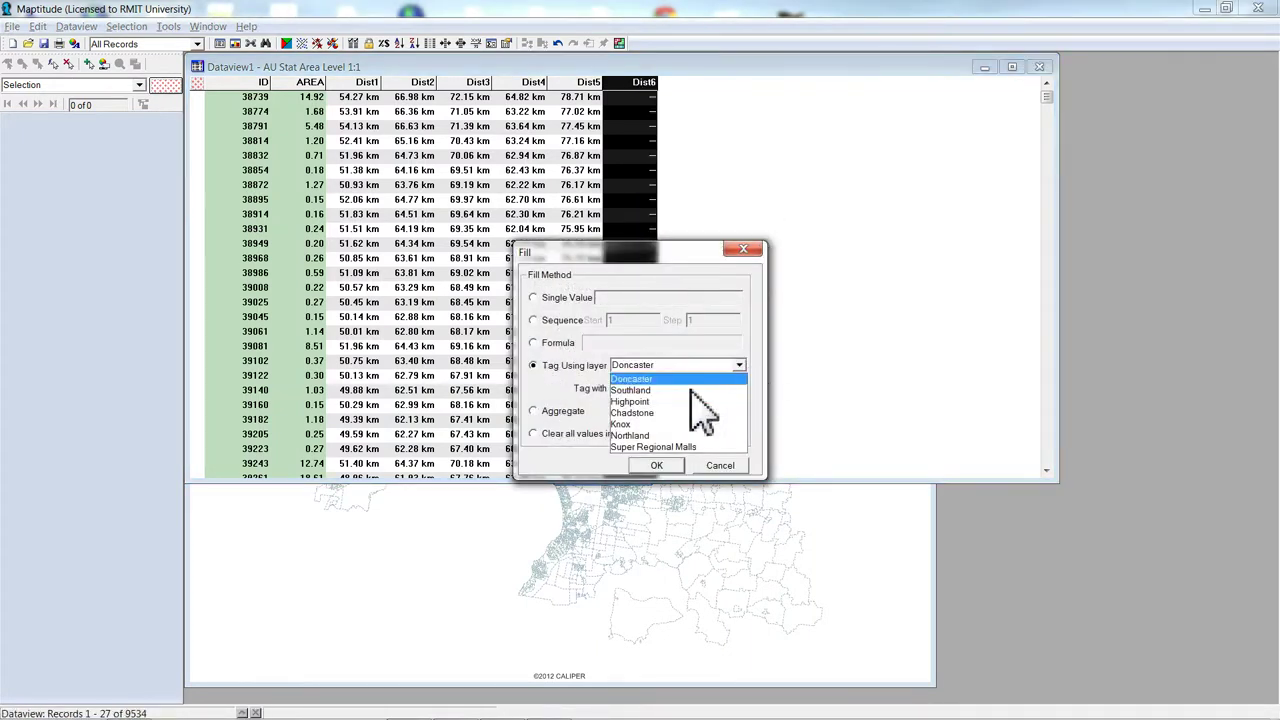
pyautogui.click(686, 396)
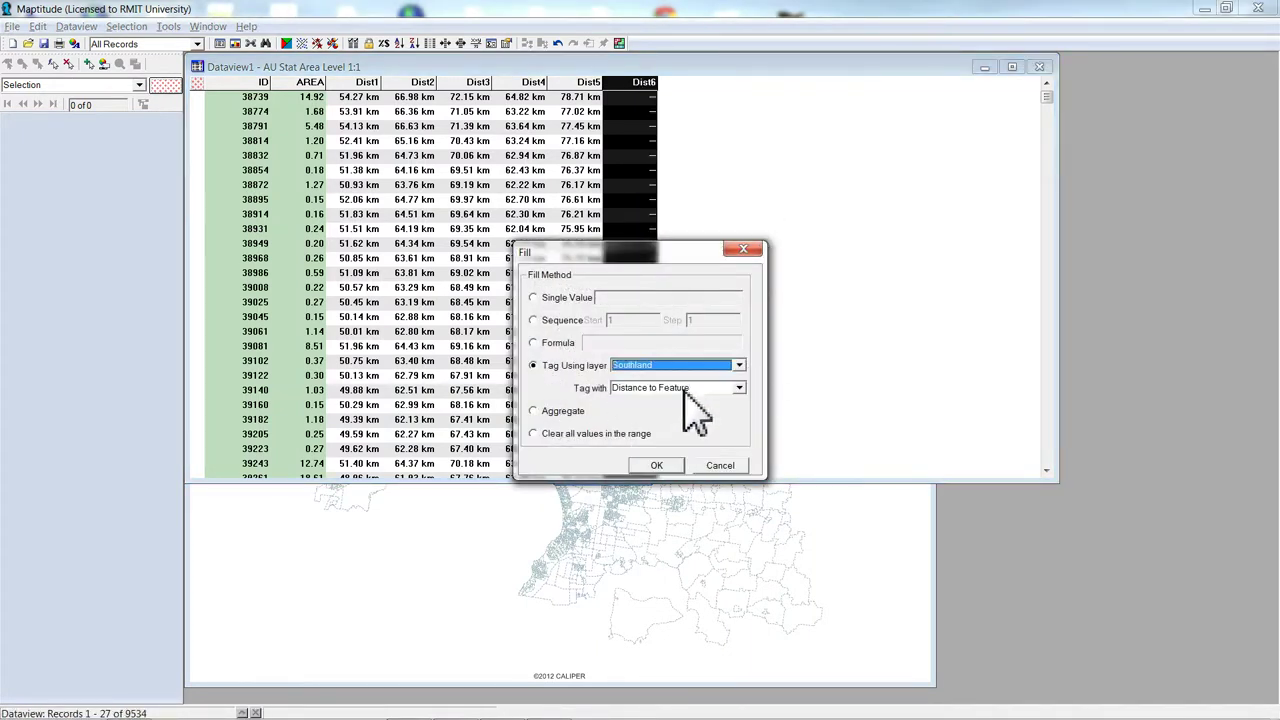
pyautogui.click(658, 466)
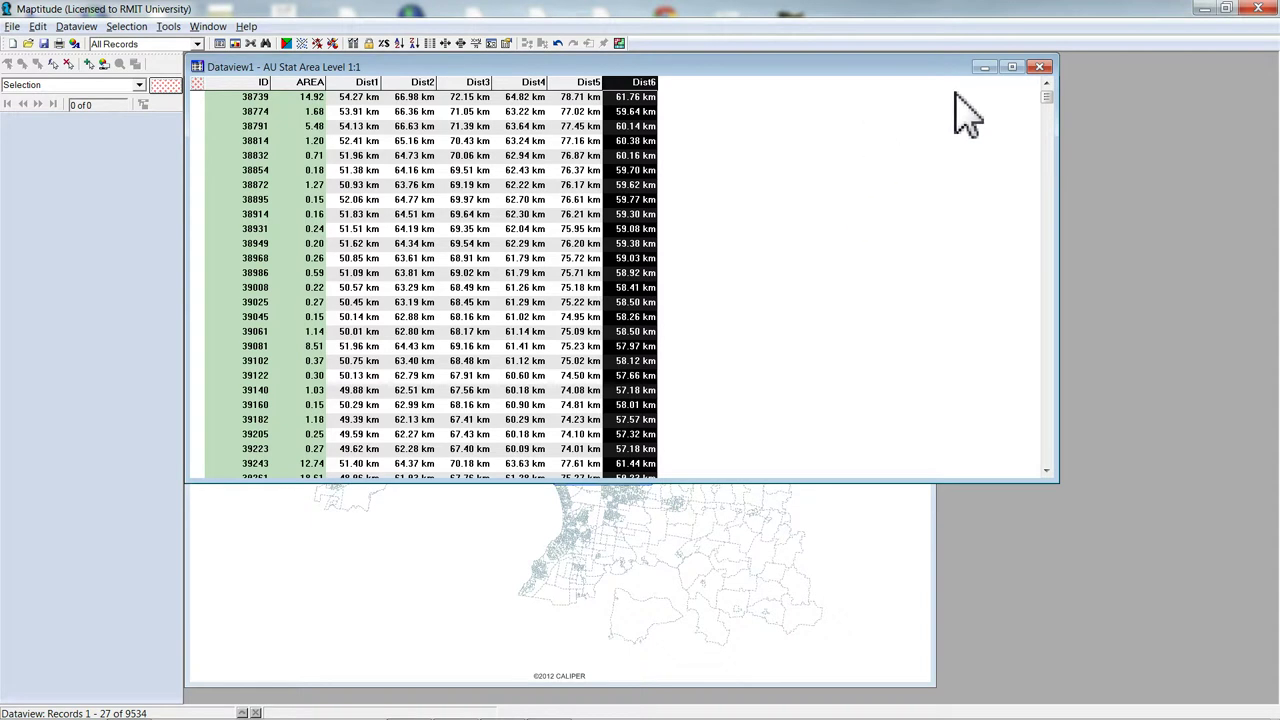
# Minimize the current dataview, open a new one for the statistical areas, and create a color theme map from its Dist5 column
pyautogui.click(984, 67)
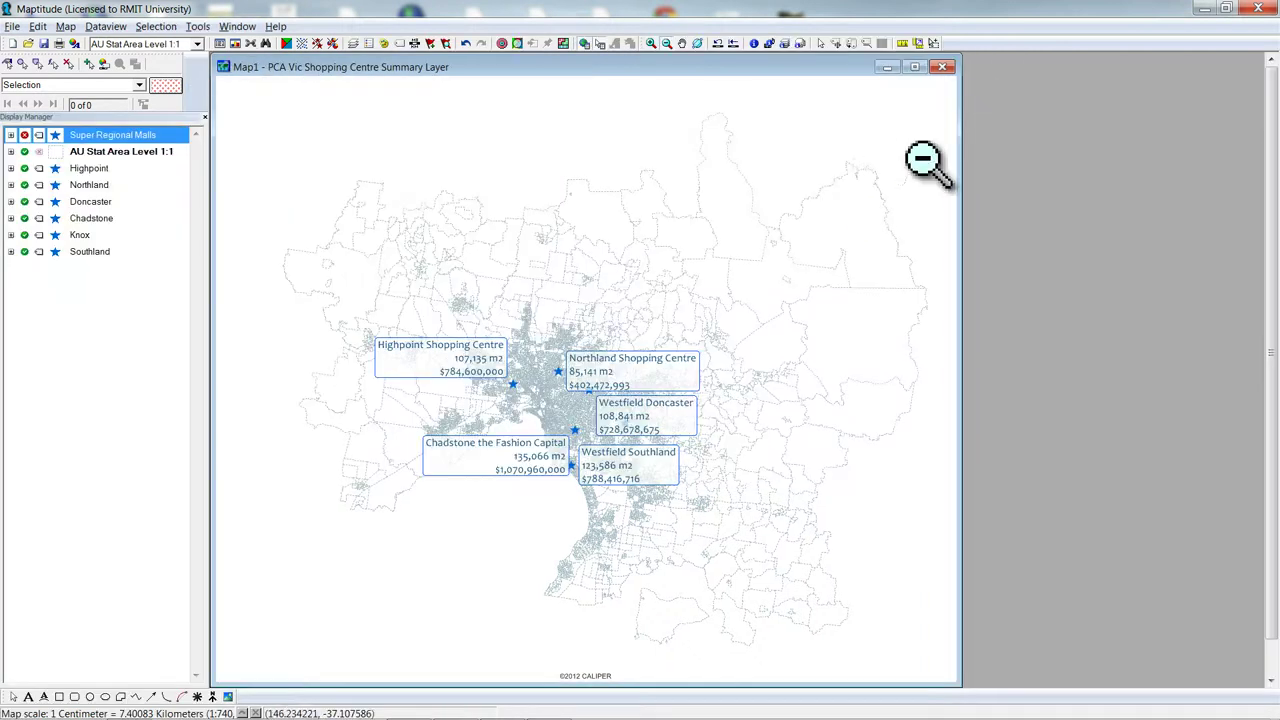
pyautogui.click(220, 43)
pyautogui.click(533, 82)
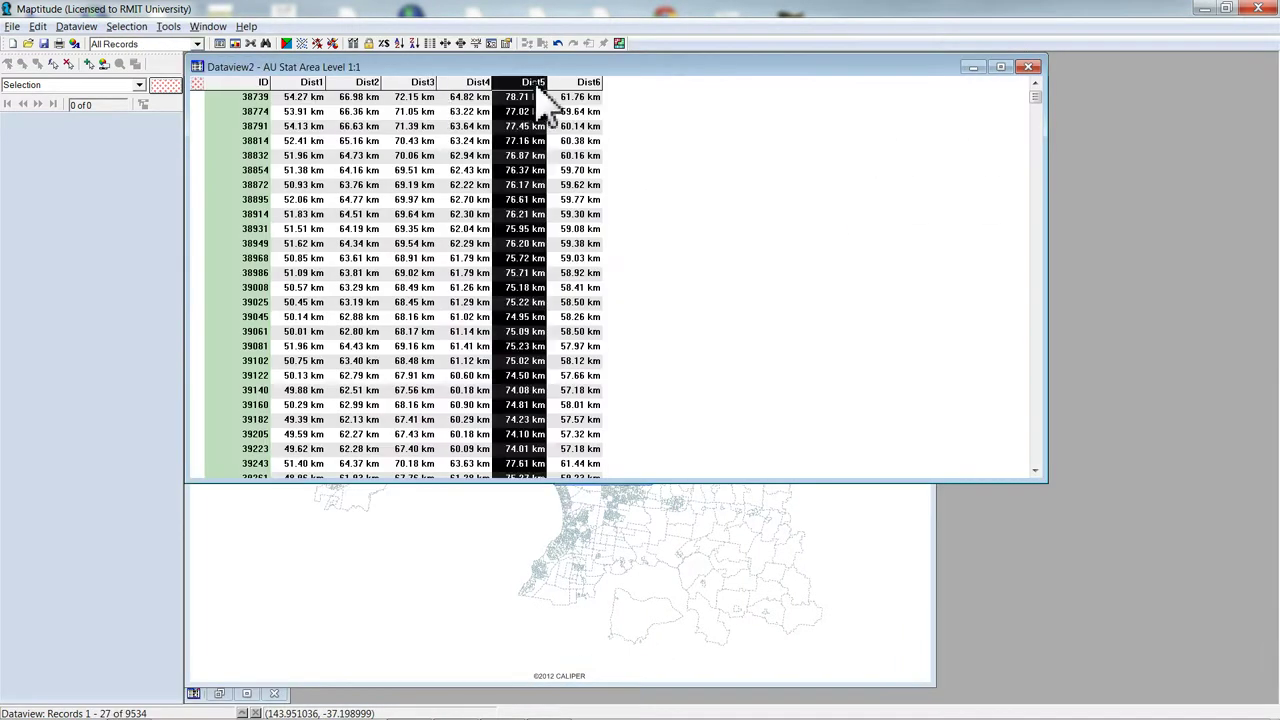
pyautogui.rightClick(533, 84)
pyautogui.click(286, 43)
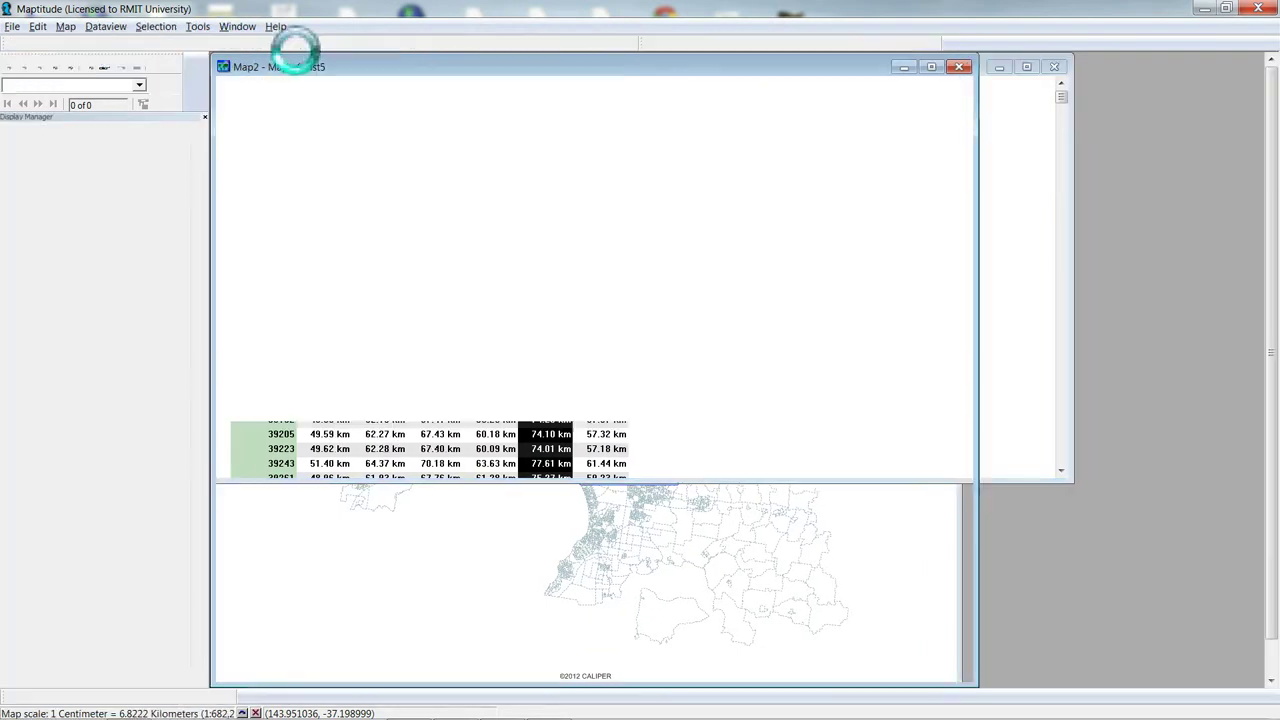